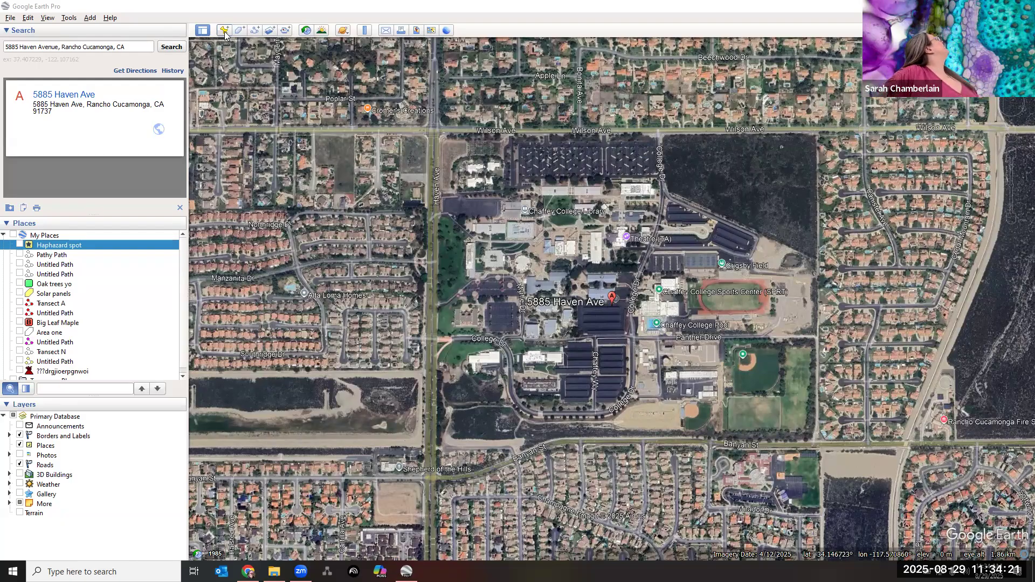
- Start a new placemark, move its dialog clear of the search results, and set its latitude to 34.14556
click(224, 31)
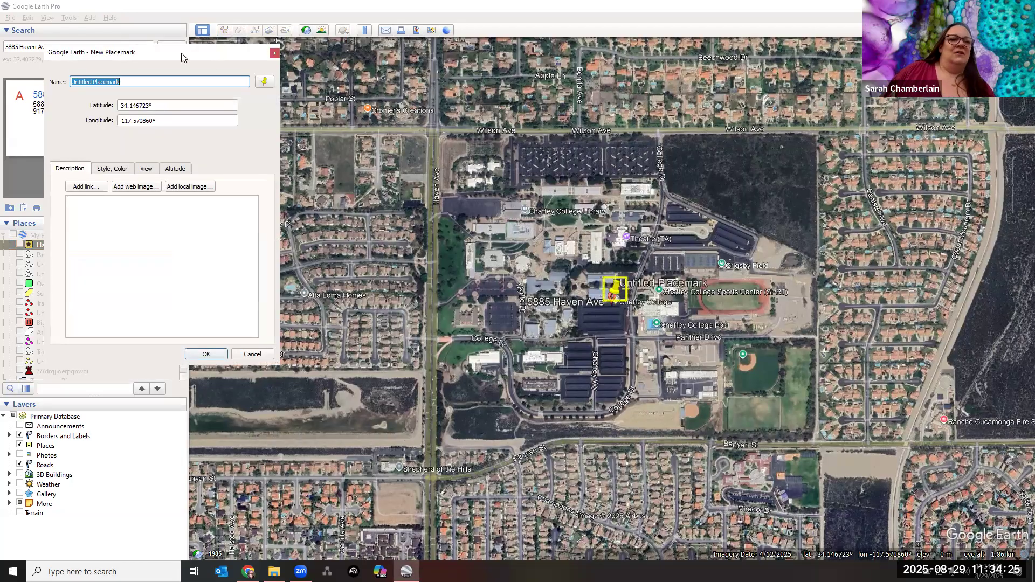
drag(184, 58, 361, 75)
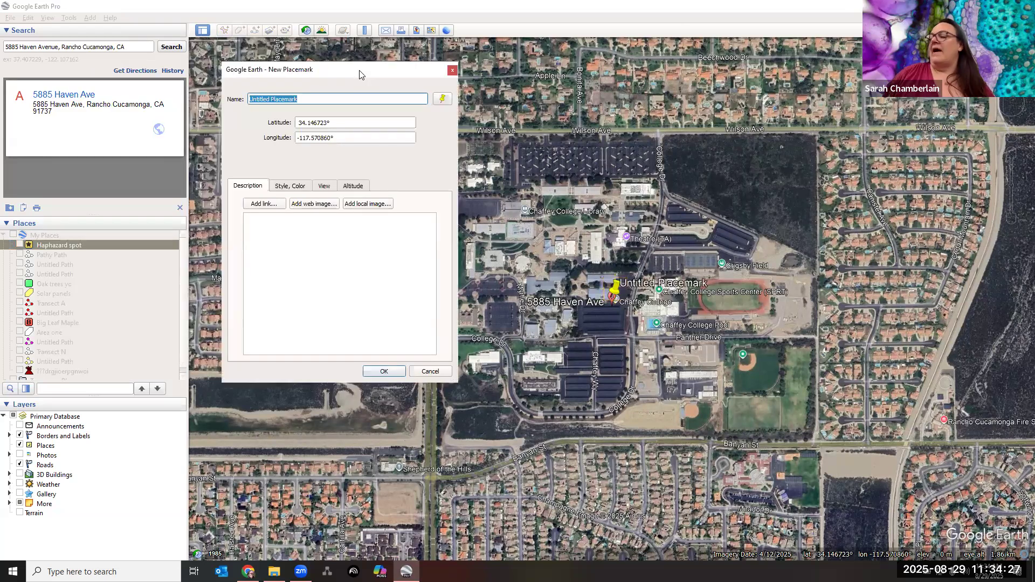
triple_click(336, 125)
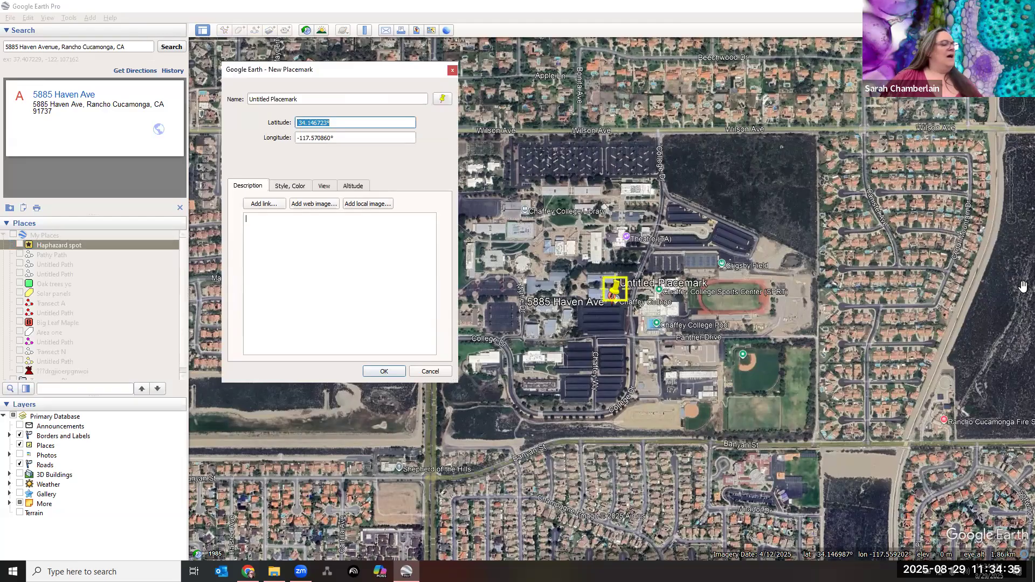
text(34)
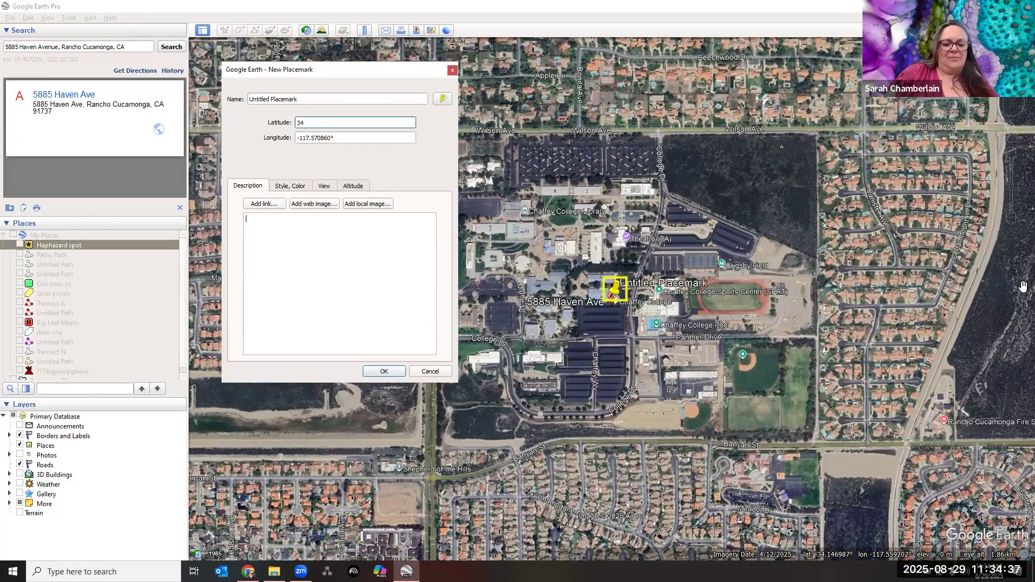
text(.)
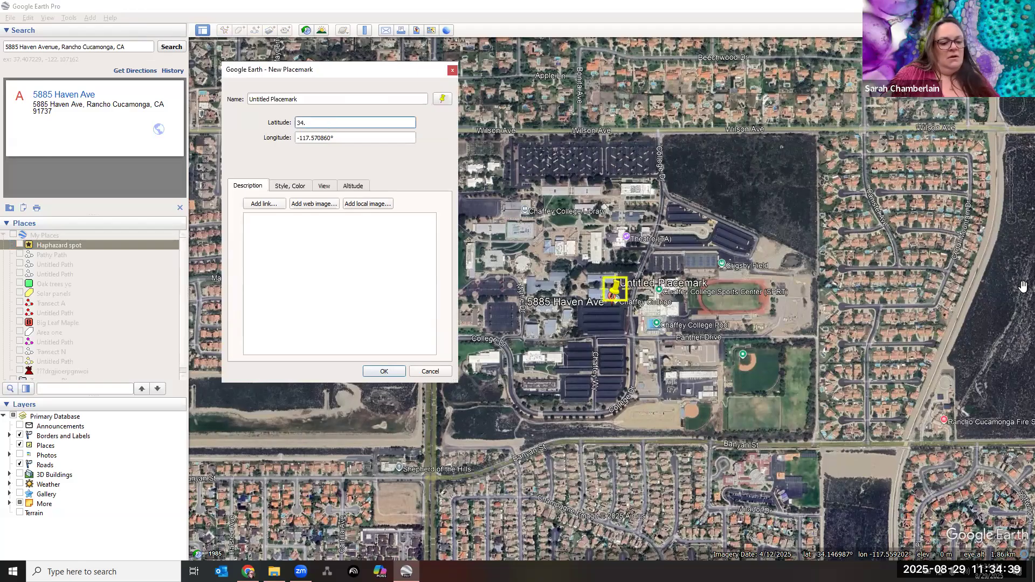
text(14556)
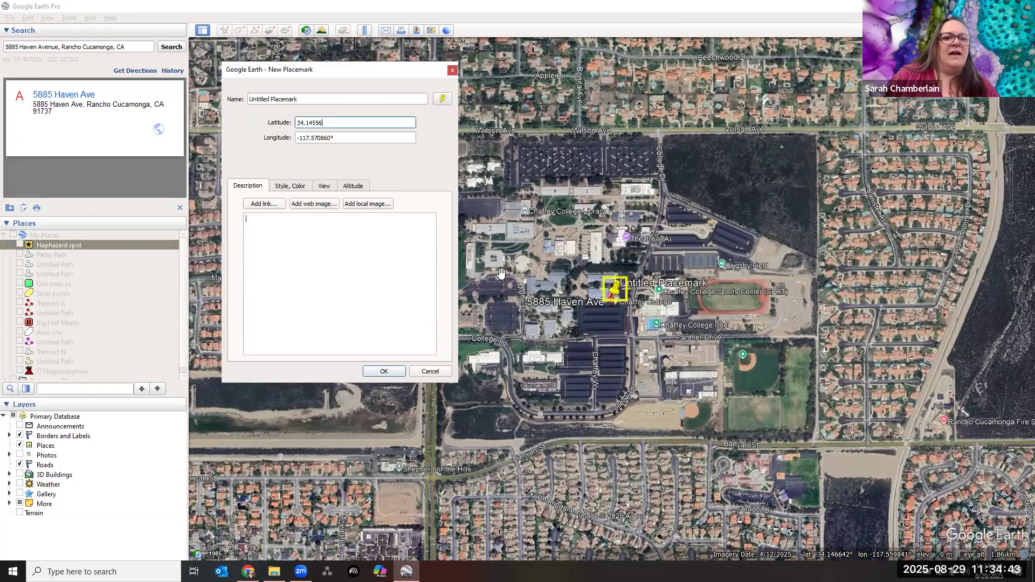
- Set the new placemark's longitude to -117.57430
drag(334, 138, 309, 139)
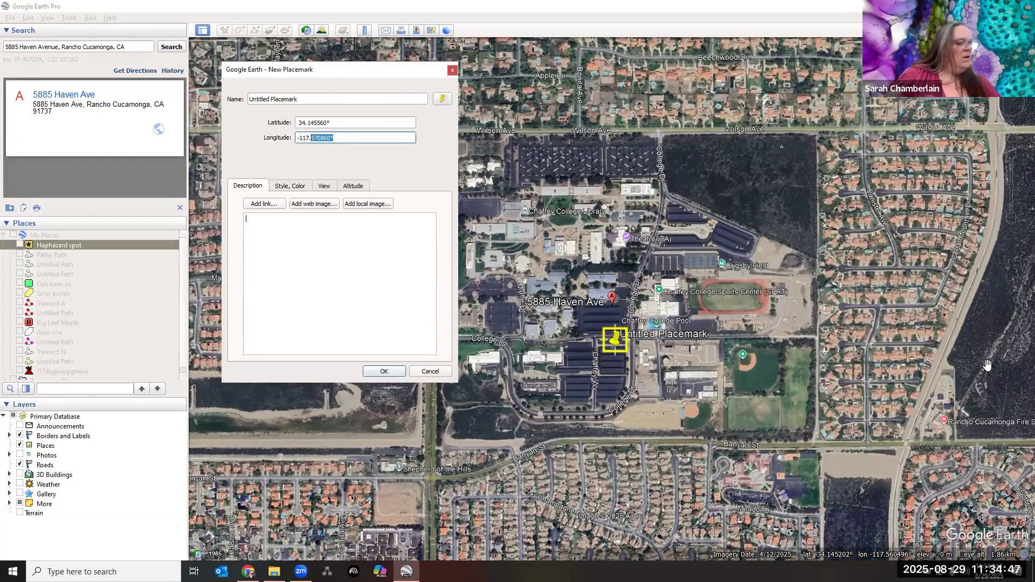
text(117)
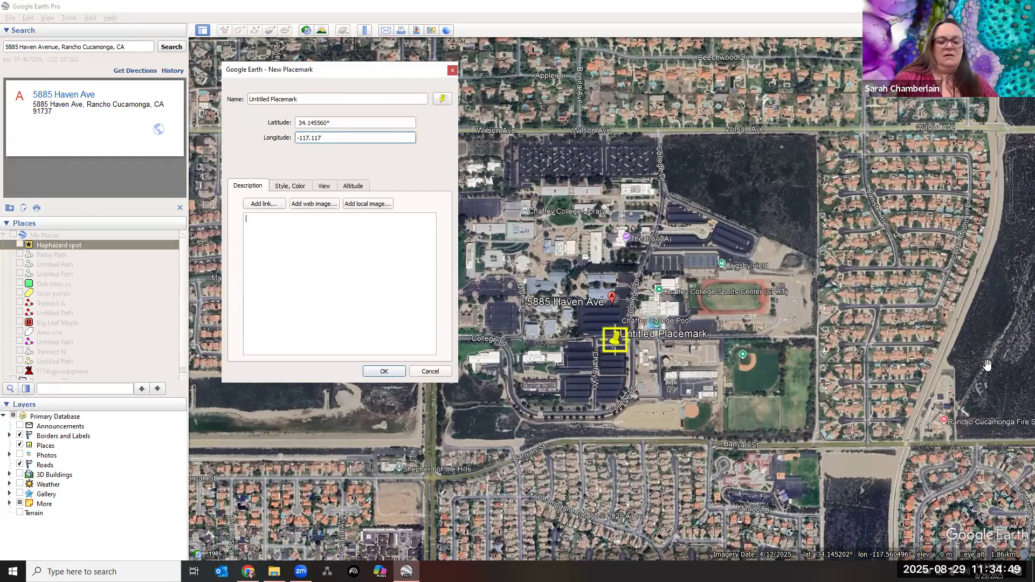
key(BackSpace)
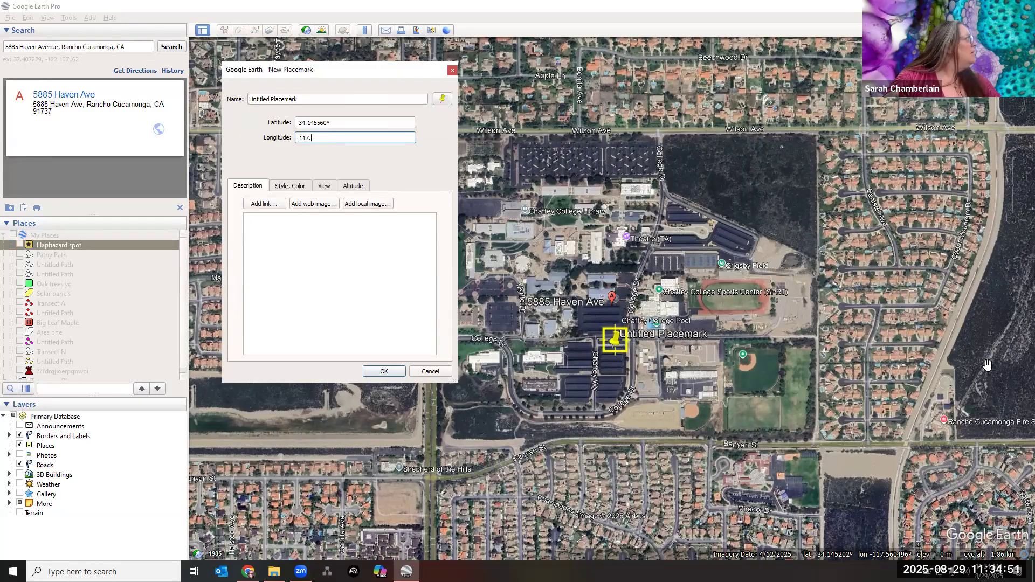
text(5743)
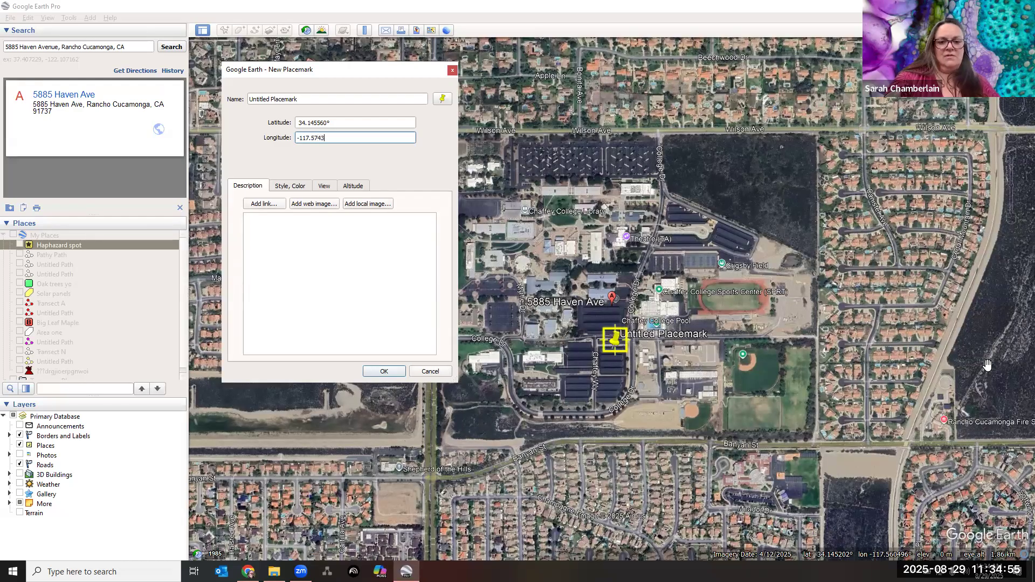
text(0)
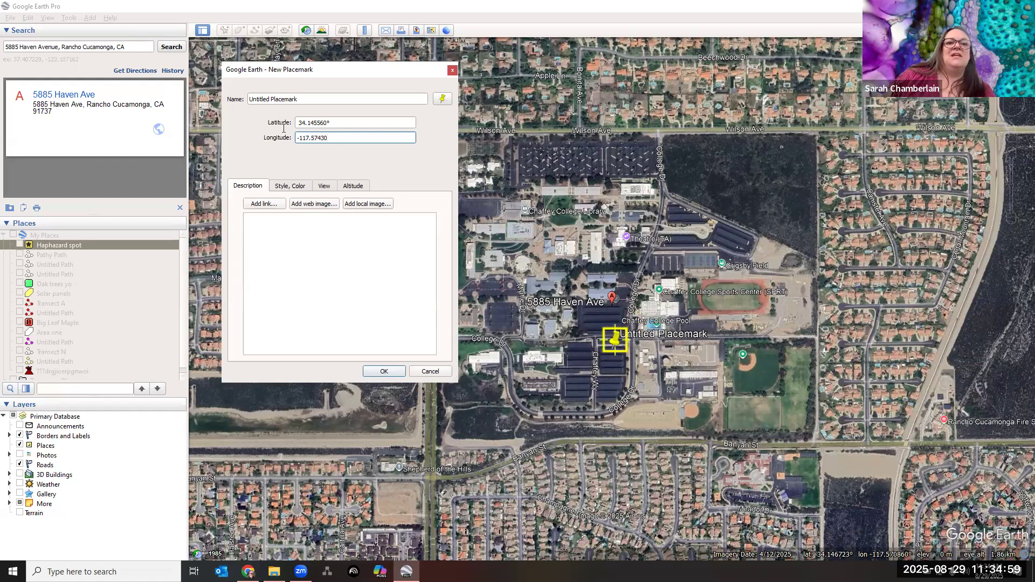
- Name the new placemark "Helicopter"
click(320, 99)
drag(320, 100, 242, 97)
text(Helicopter)
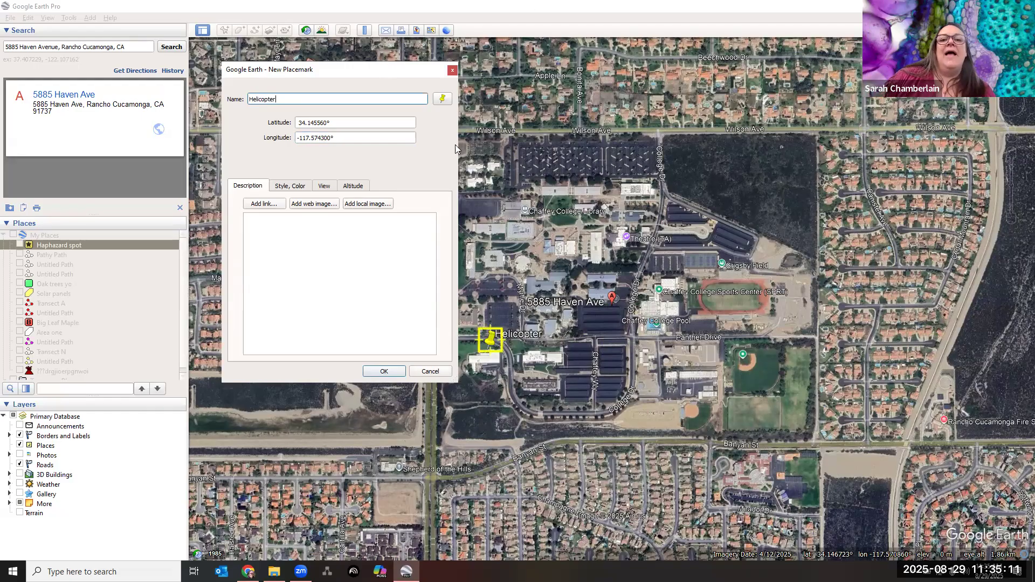
- Change the Helicopter placemark's icon to the red H paddle, keeping the icon color white
click(442, 99)
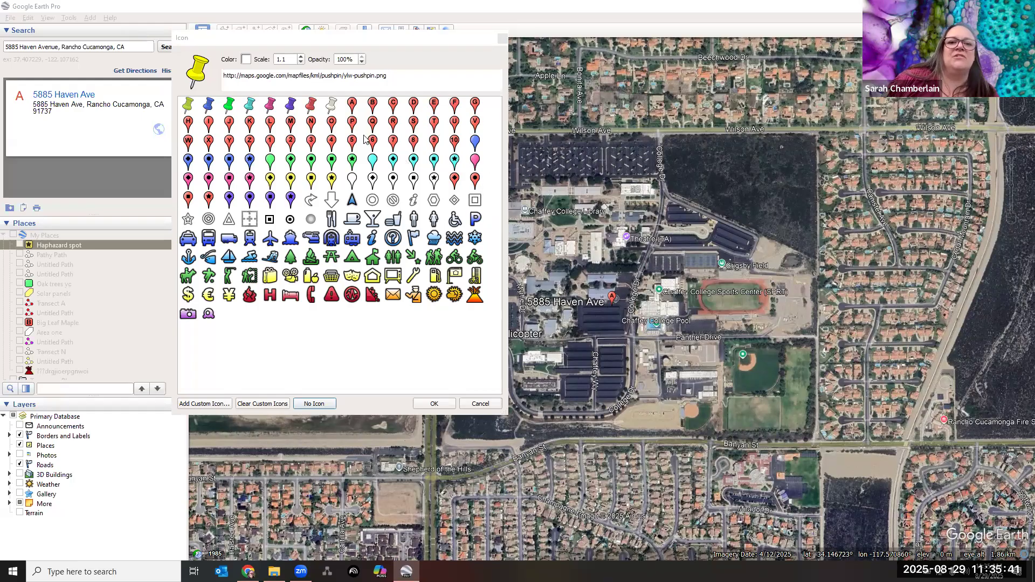
click(189, 123)
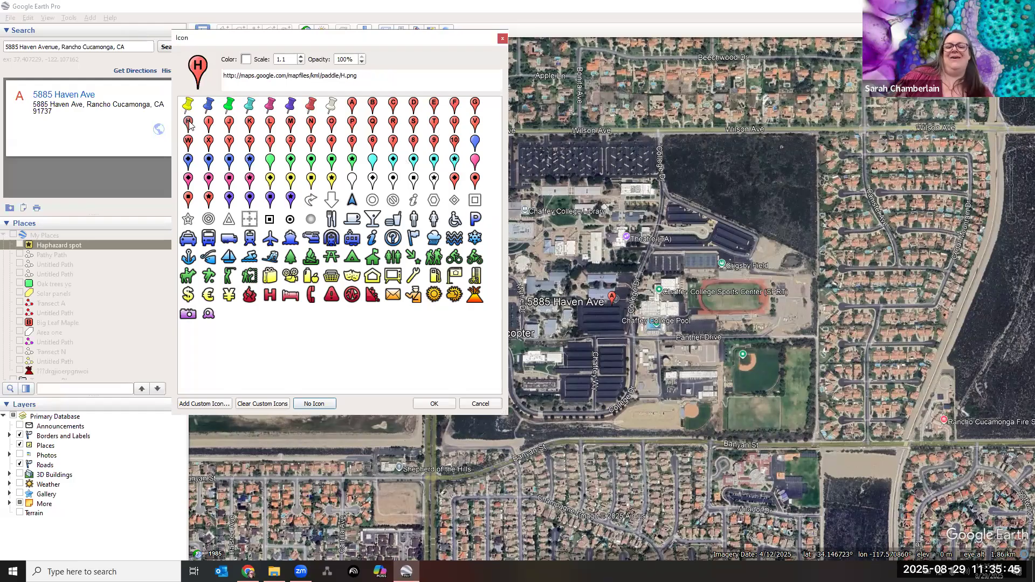
click(246, 60)
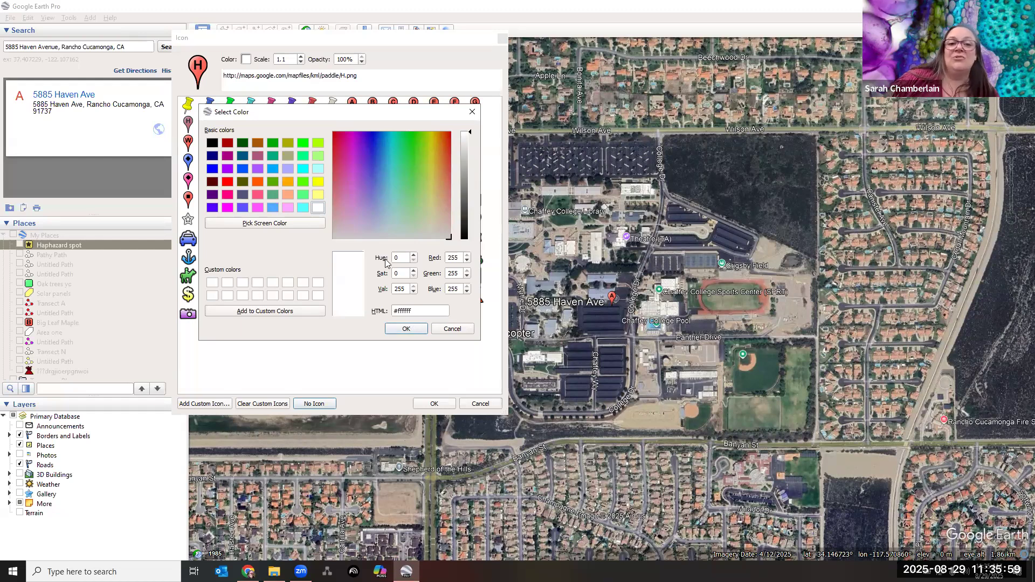
click(413, 330)
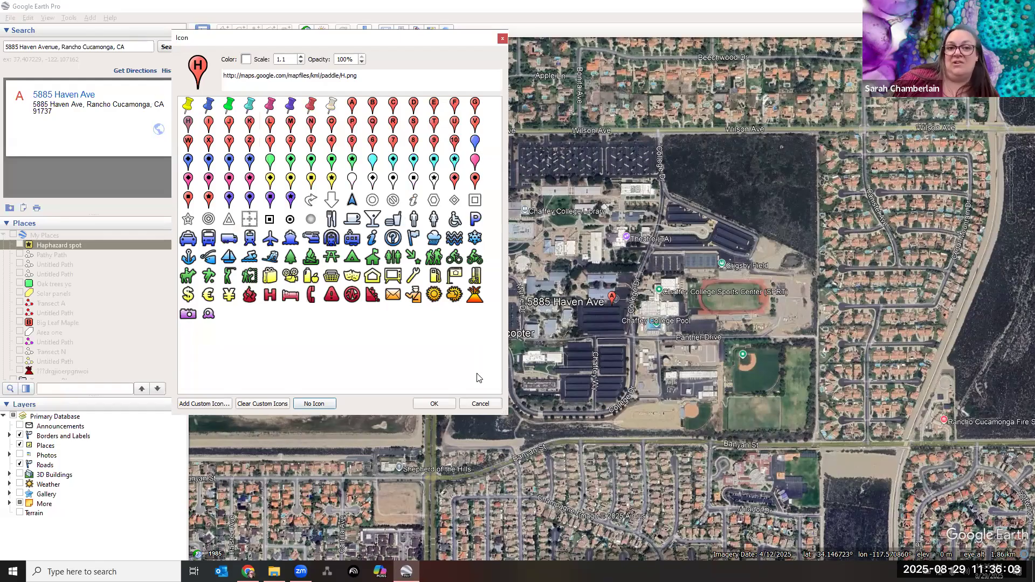
click(450, 408)
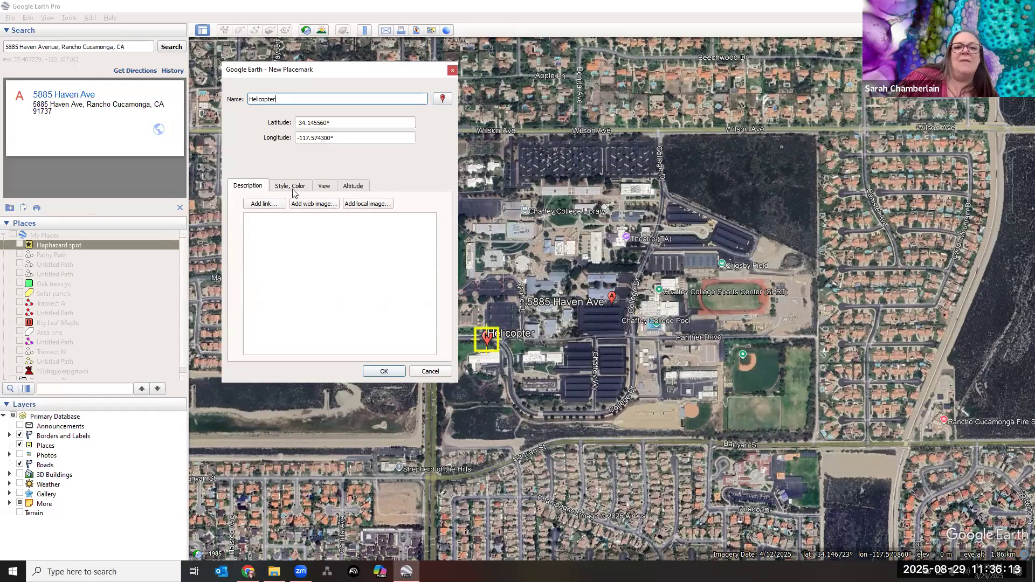
- Look over the Helicopter placemark's description and its label and icon style options, and save the placemark
click(297, 249)
click(286, 235)
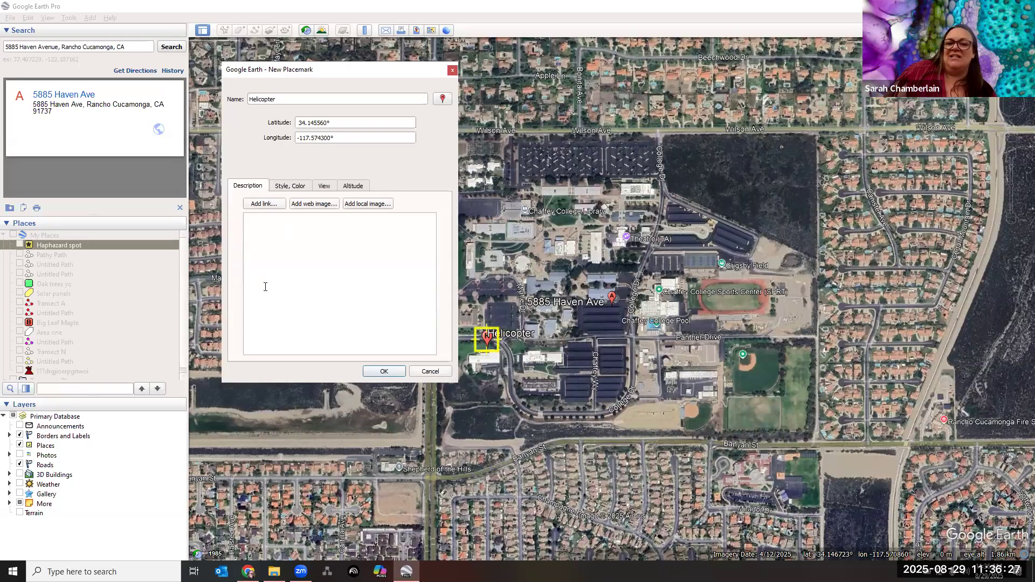
click(295, 186)
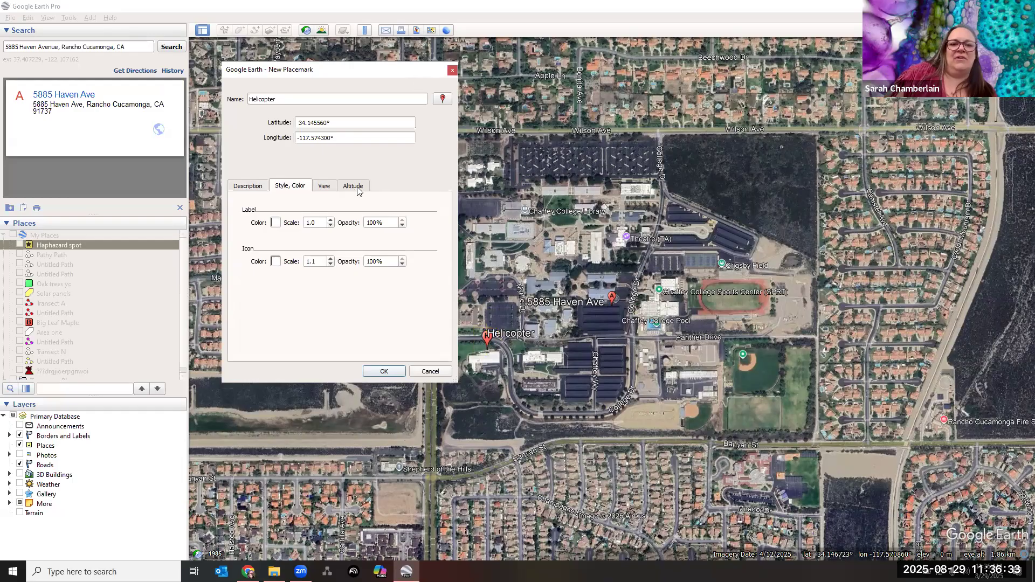
click(249, 186)
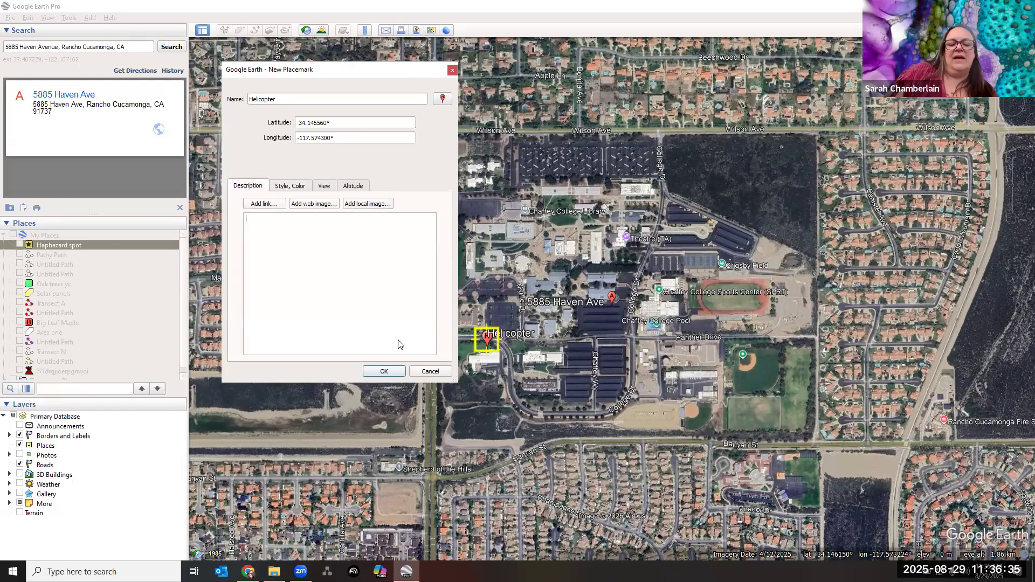
click(378, 371)
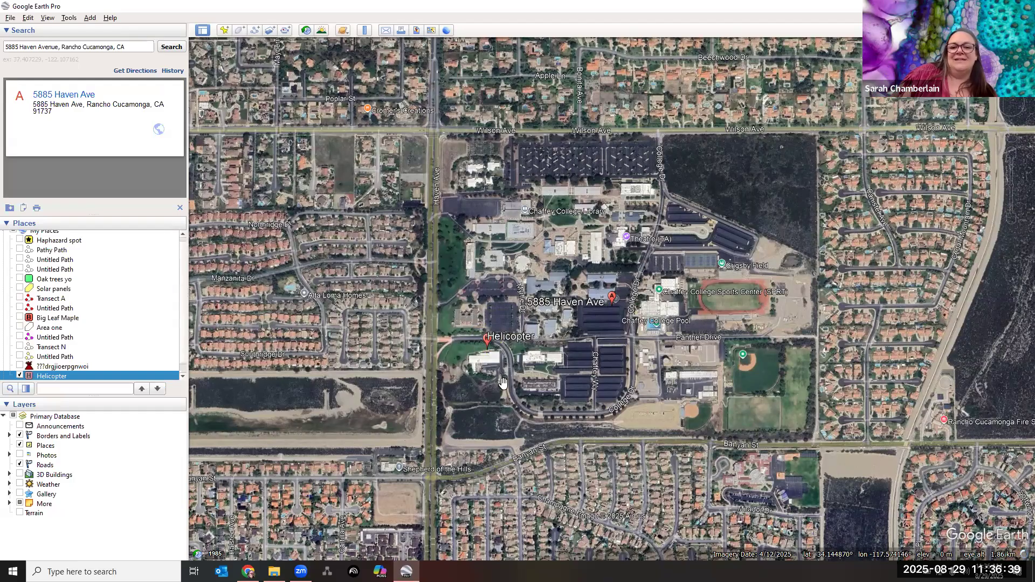
- Add a second placemark with latitude 34.14742 and longitude -117.56577
scroll(502, 382, down, 3)
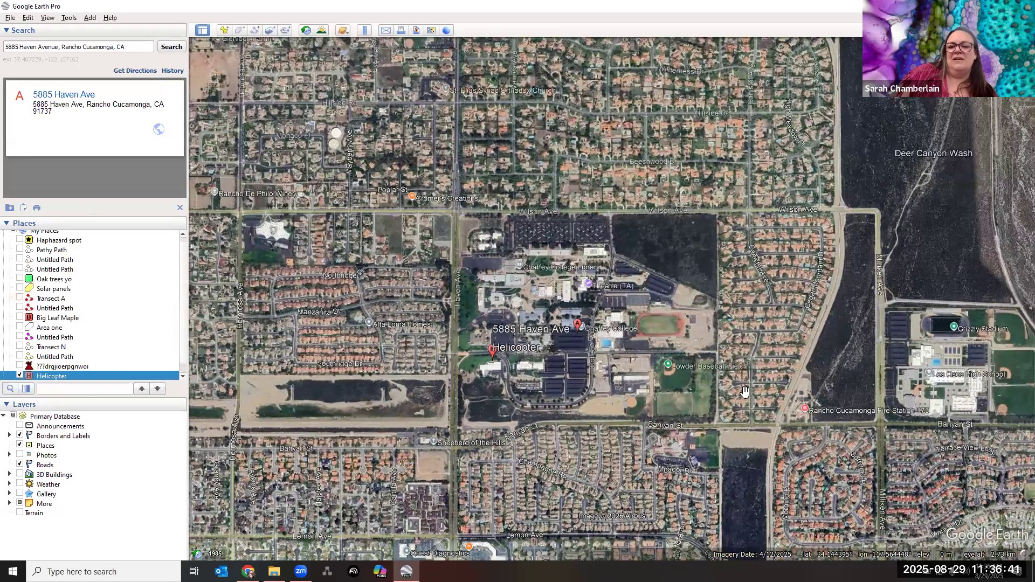
scroll(745, 392, up, 4)
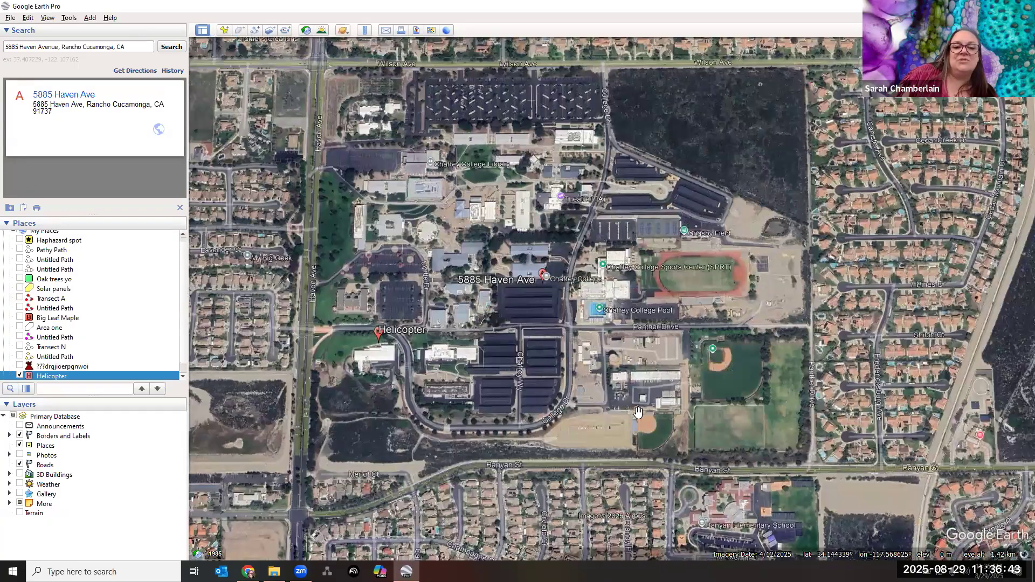
scroll(639, 413, up, 3)
drag(259, 302, 515, 335)
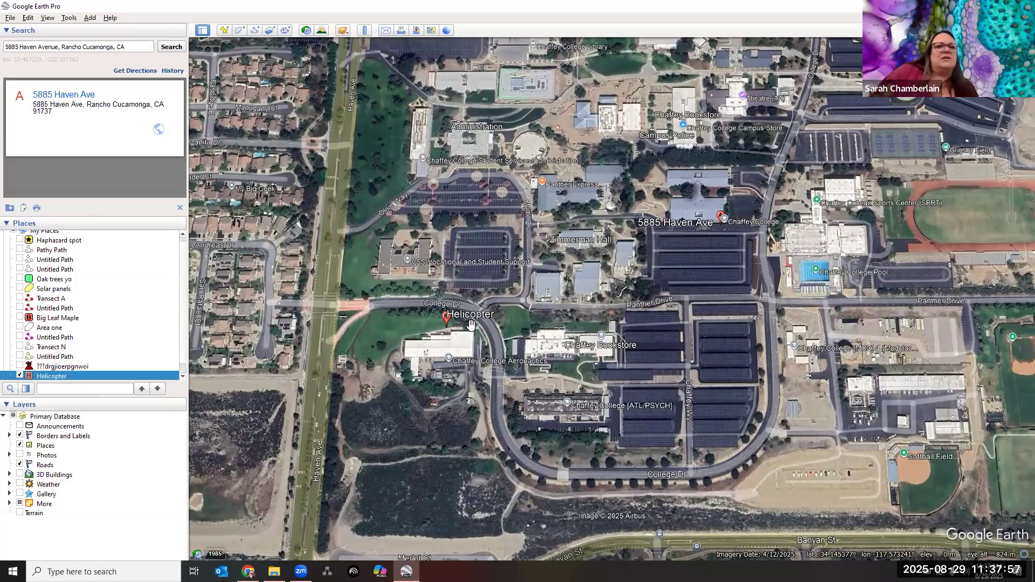
click(224, 31)
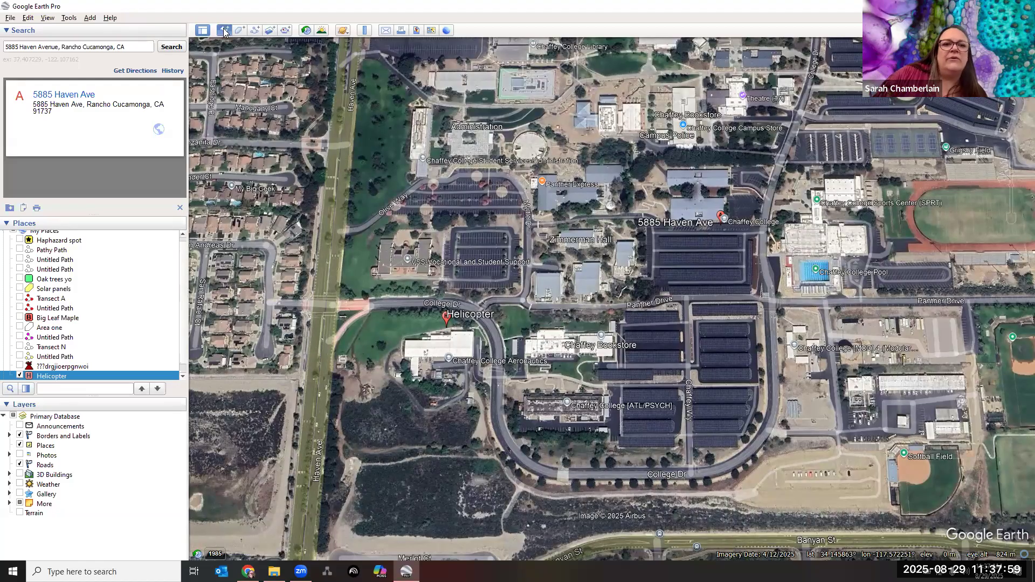
click(350, 122)
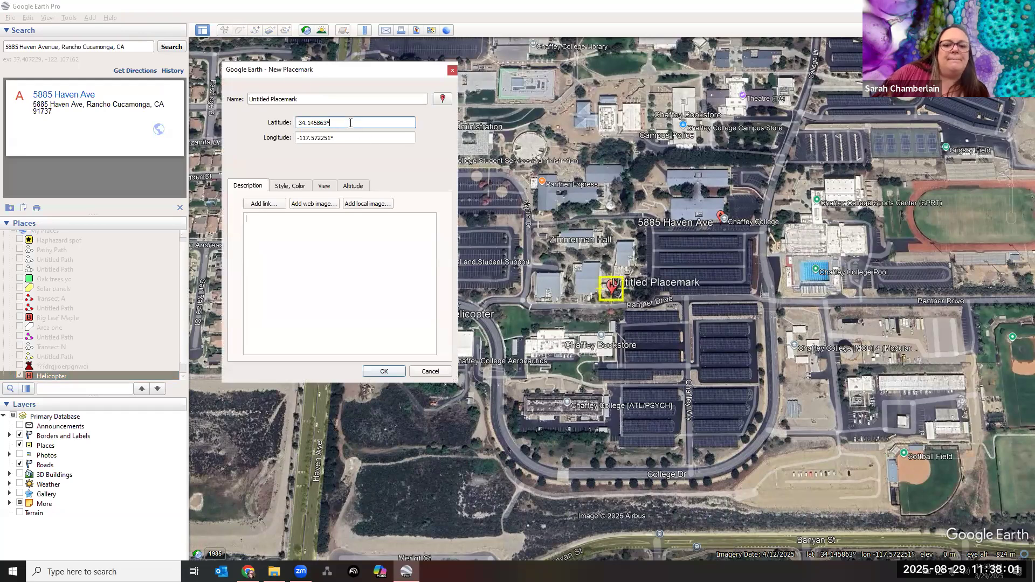
key(BackSpace)
key(BackSpace)
key(BackSpace)
key(BackSpace)
key(BackSpace)
key(BackSpace)
key(BackSpace)
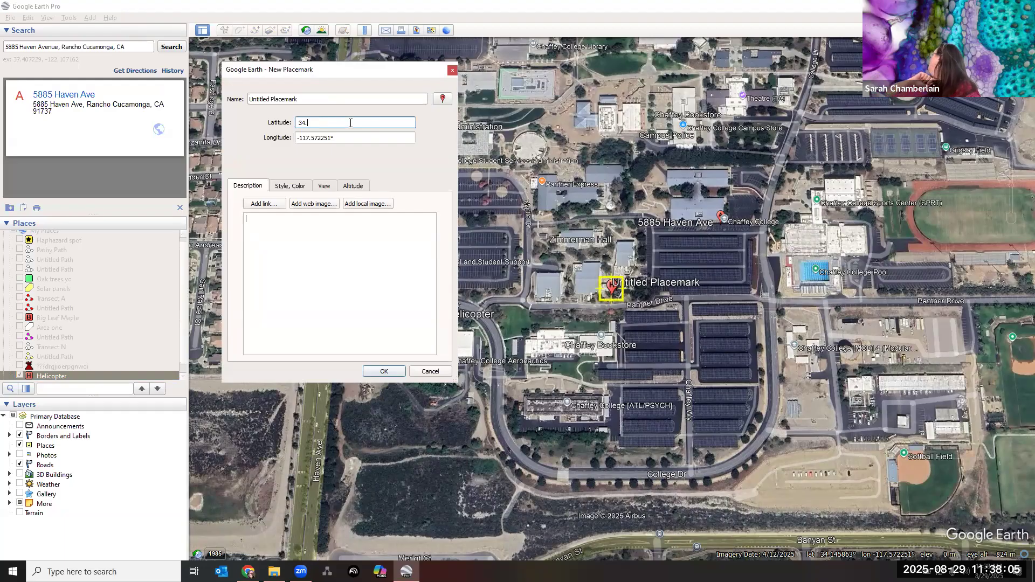
text(14742)
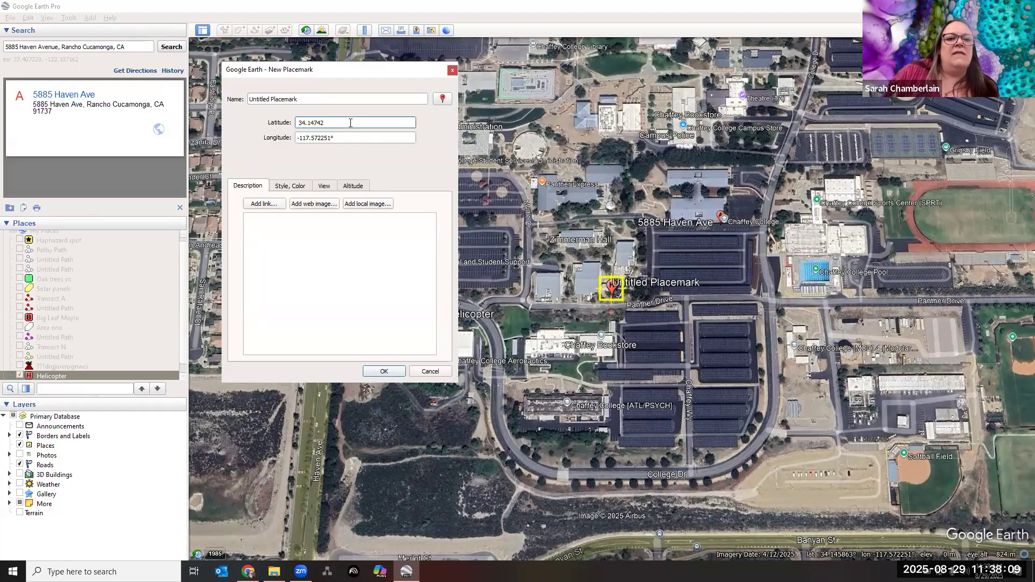
drag(337, 139, 312, 138)
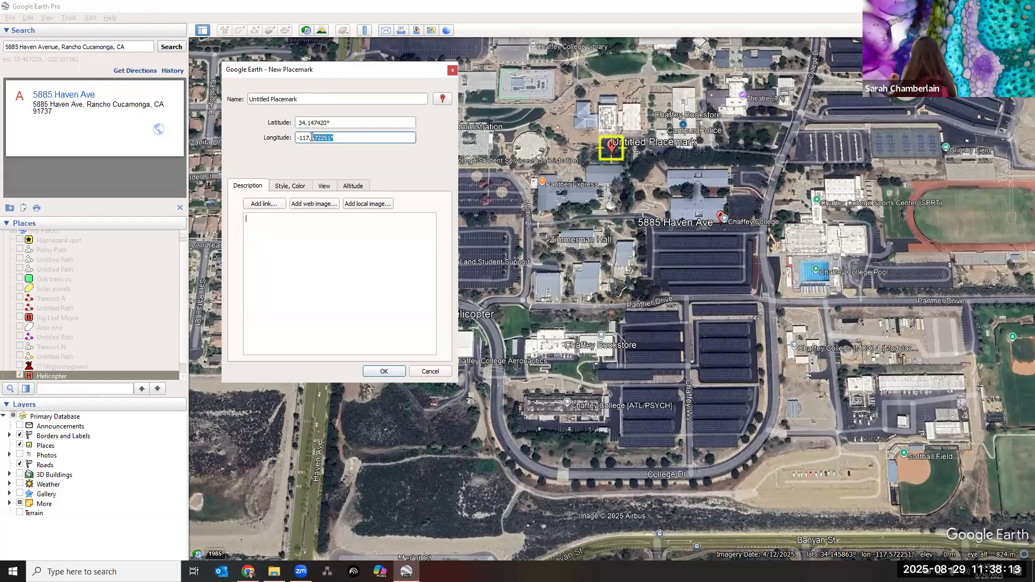
text(56577)
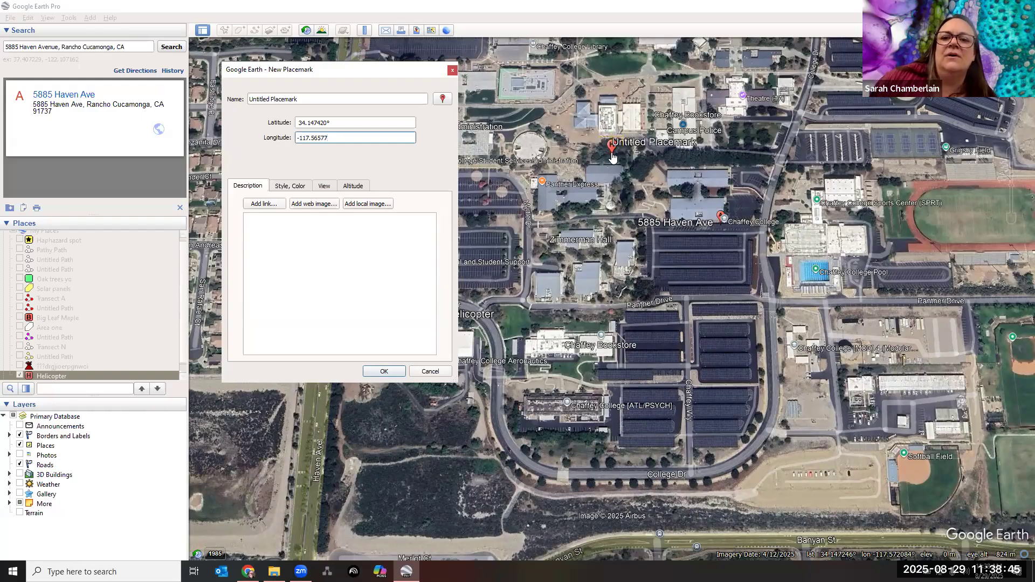
- Name the new placemark "Weird spot --"
click(310, 99)
key(BackSpace)
key(BackSpace)
key(BackSpace)
key(BackSpace)
key(BackSpace)
key(BackSpace)
key(BackSpace)
key(BackSpace)
key(BackSpace)
key(BackSpace)
key(BackSpace)
key(BackSpace)
key(BackSpace)
key(BackSpace)
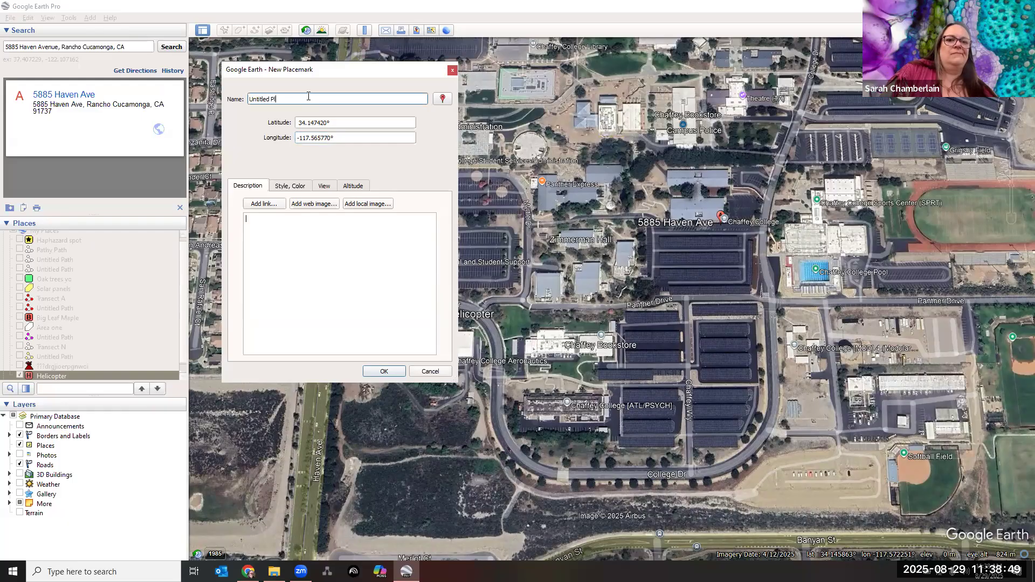
key(BackSpace)
key(BackSpace)
key(BackSpace)
key(BackSpace)
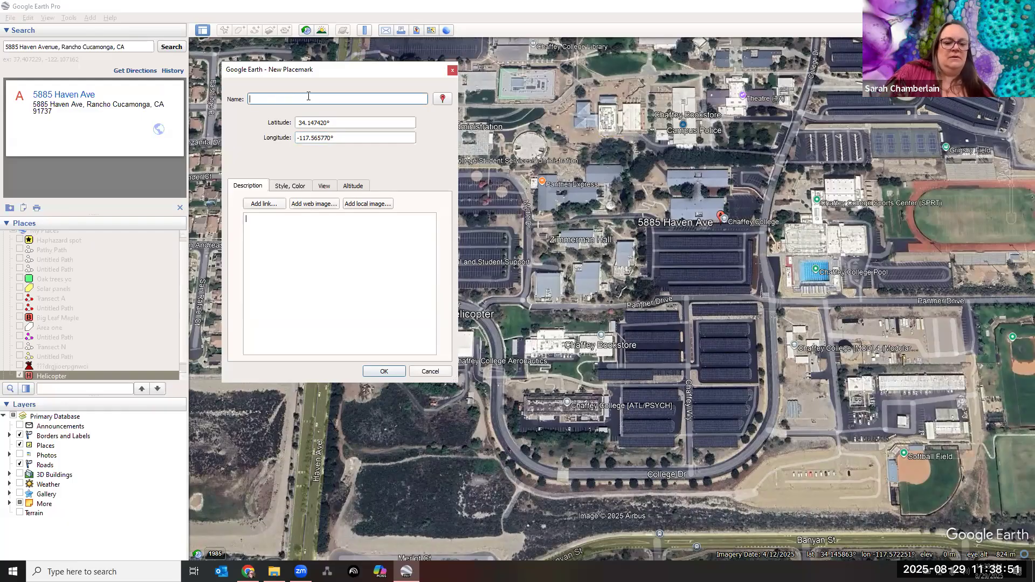
text(Weird spot)
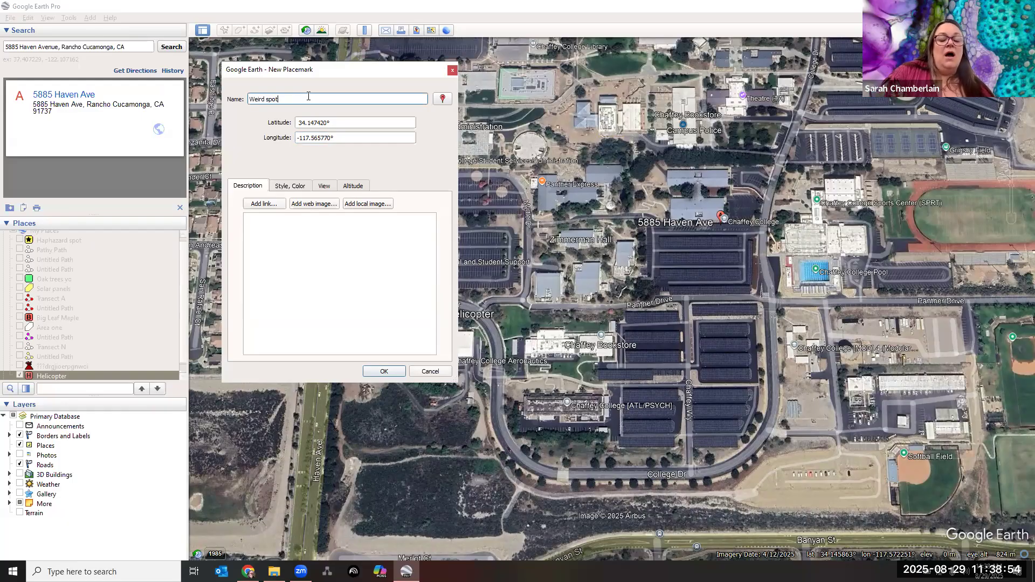
key(Tab)
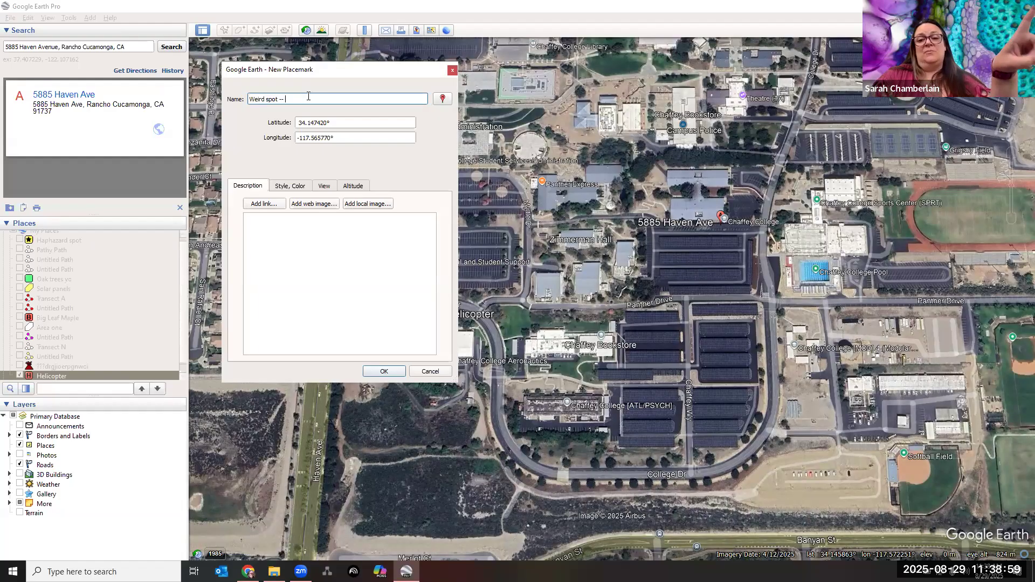
click(308, 98)
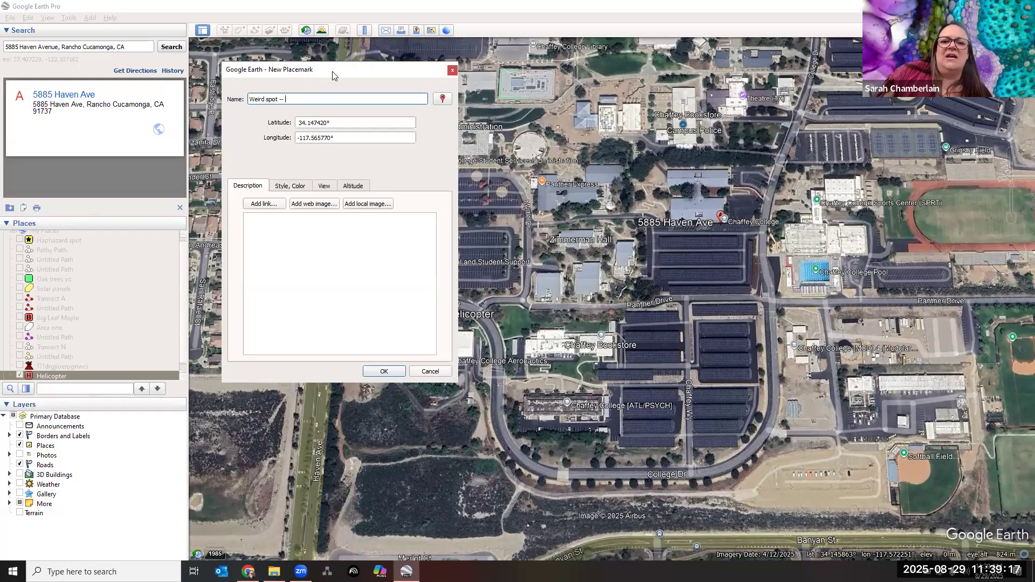
- Name the new placemark "Lake Chaffey", keeping its marker in sight on the map
drag(332, 75, 318, 131)
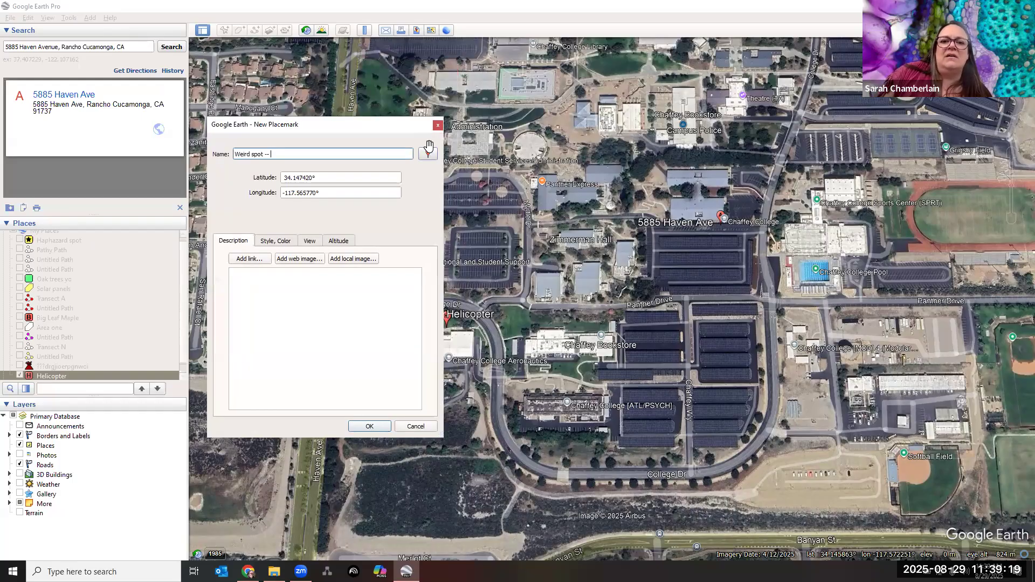
scroll(580, 128, down, 3)
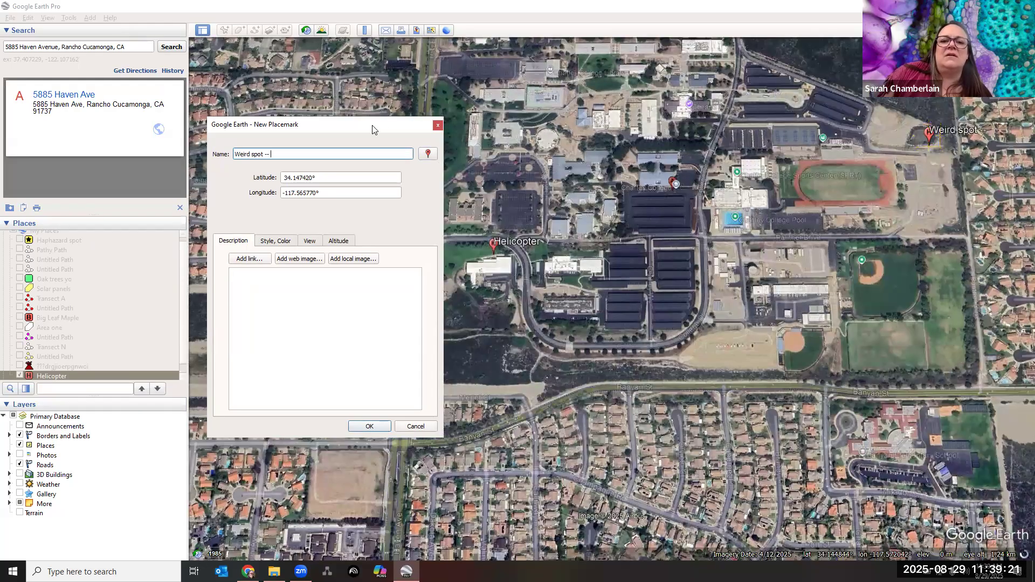
drag(372, 129, 350, 77)
scroll(569, 134, up, 2)
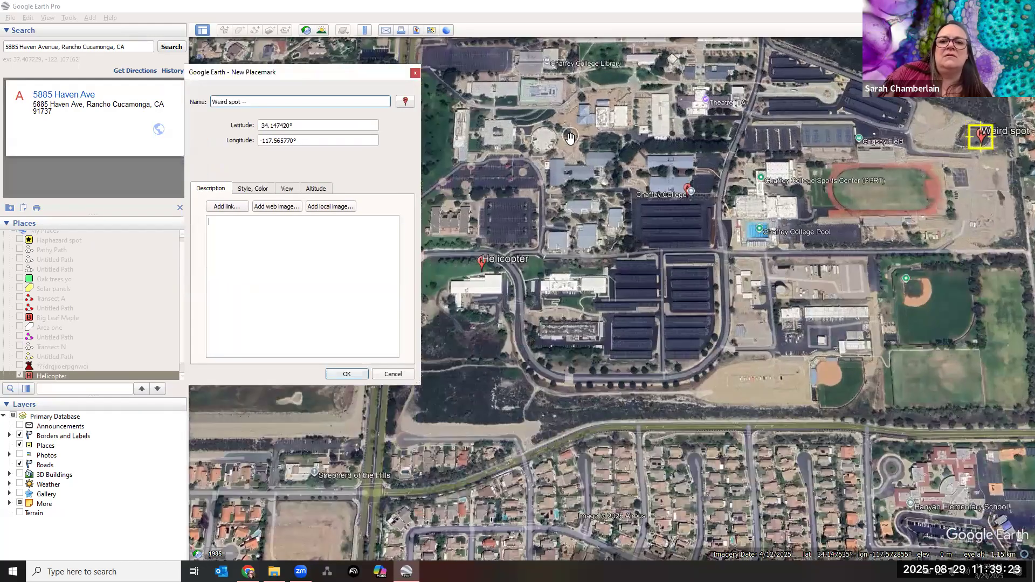
scroll(569, 134, down, 3)
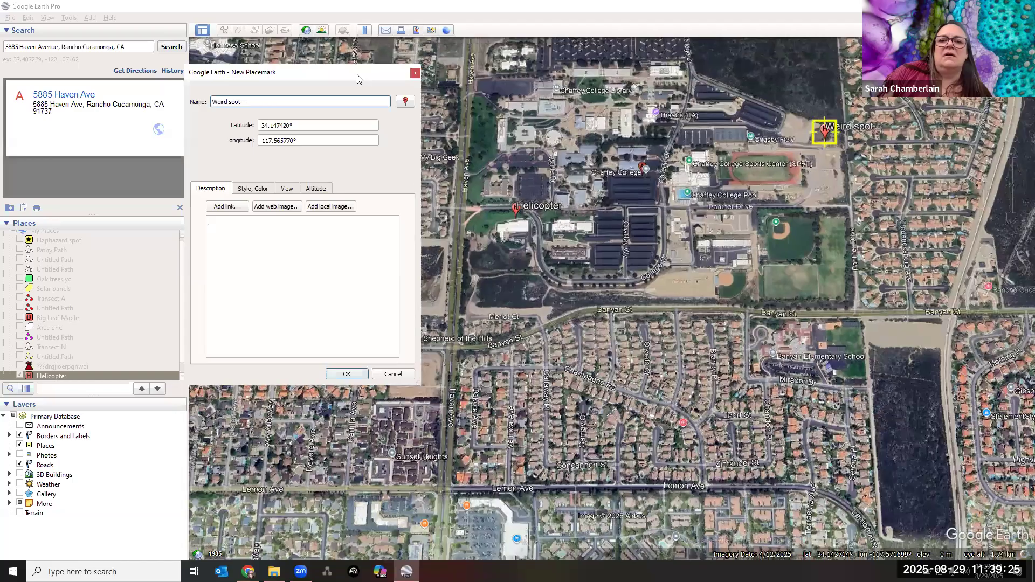
drag(357, 79, 430, 60)
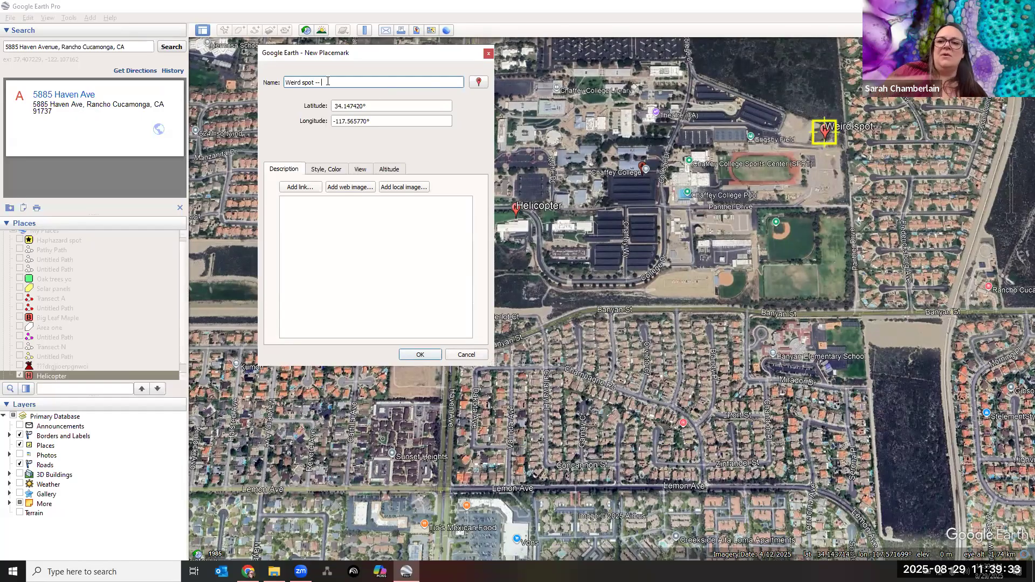
key(BackSpace)
key(BackSpace)
key(BackSpace)
key(BackSpace)
key(BackSpace)
key(BackSpace)
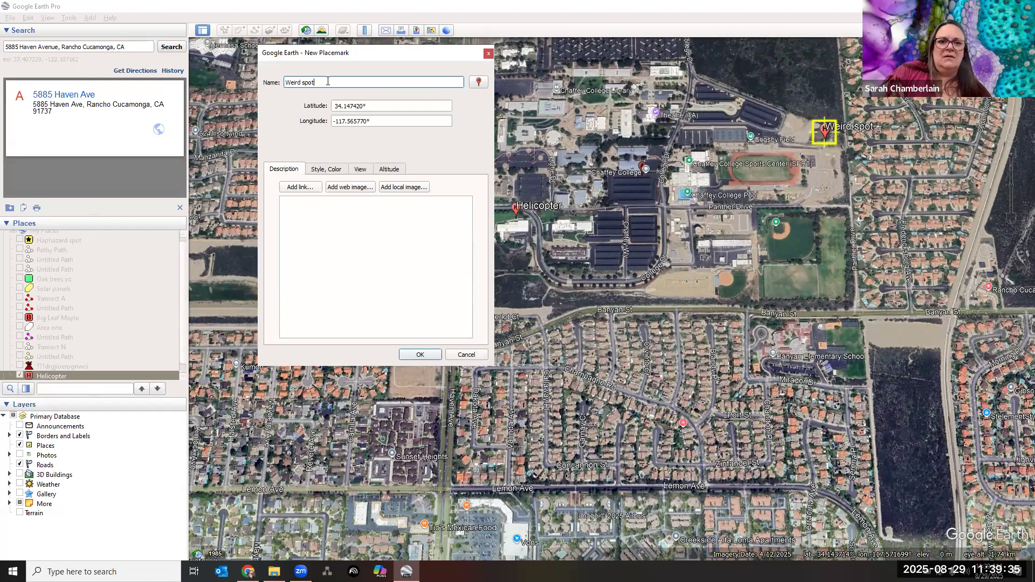
key(BackSpace)
key(BackSpace)
key(BackSpace)
key(BackSpace)
key(BackSpace)
key(BackSpace)
key(BackSpace)
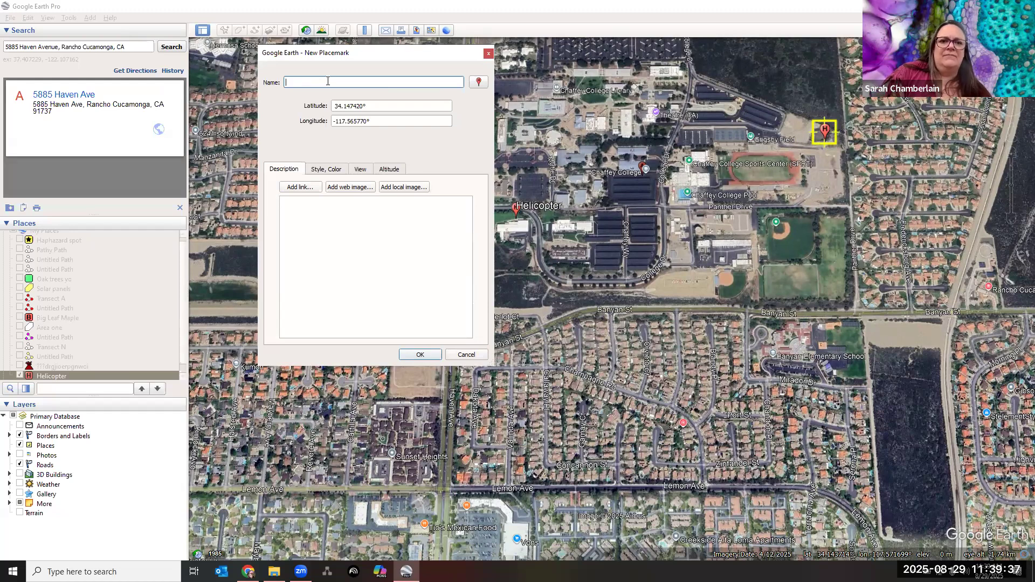
text(Lake Chaffey)
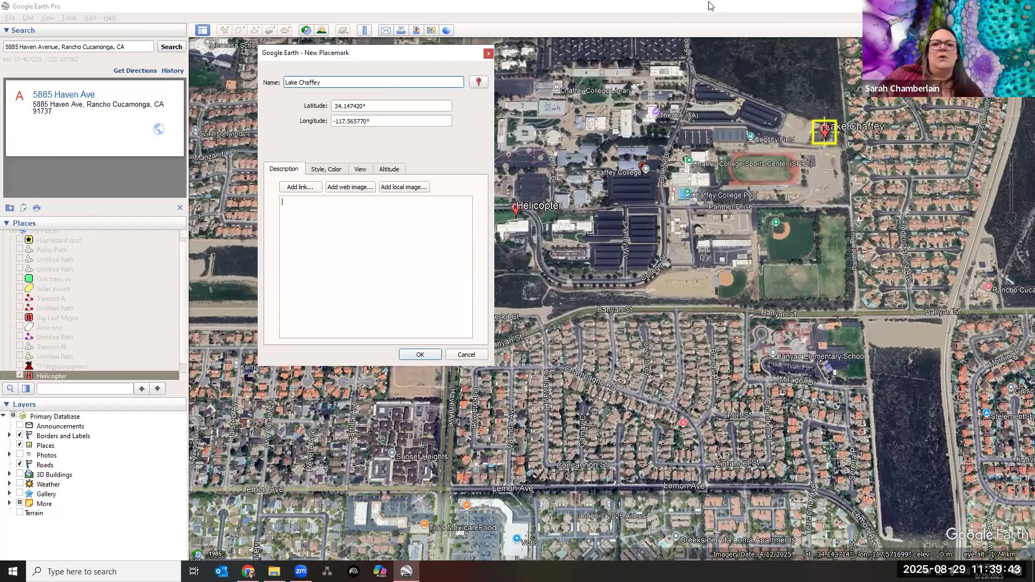
- Set the Lake Chaffey placemark's icon to the L paddle with the blue color #1919ff, and save the placemark
click(479, 82)
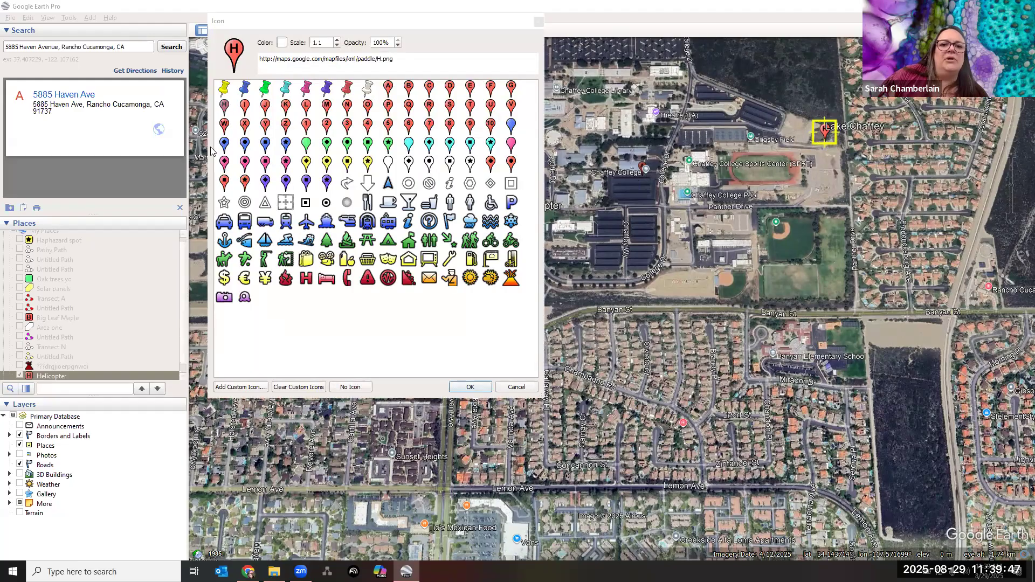
click(306, 106)
click(282, 43)
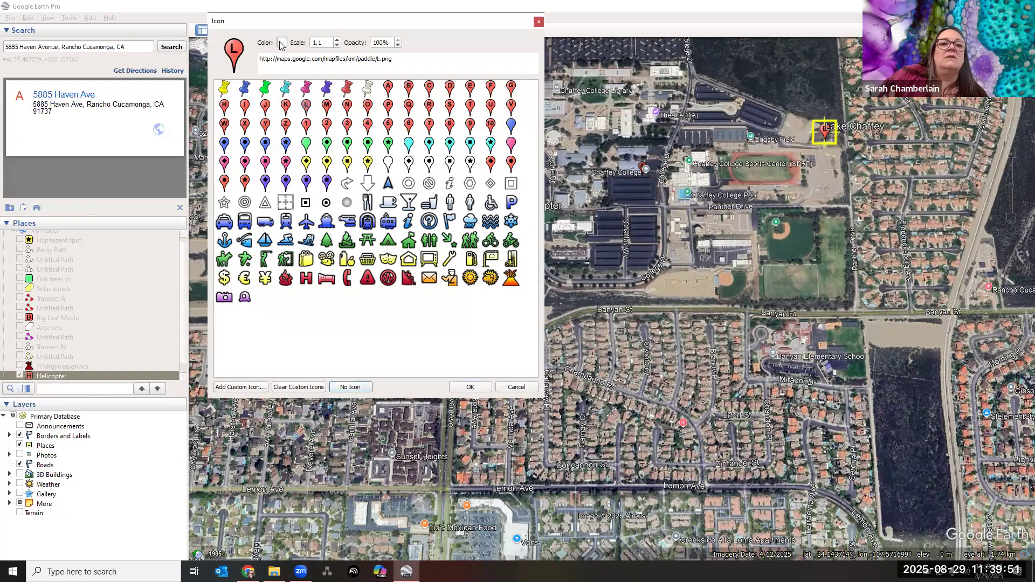
click(407, 125)
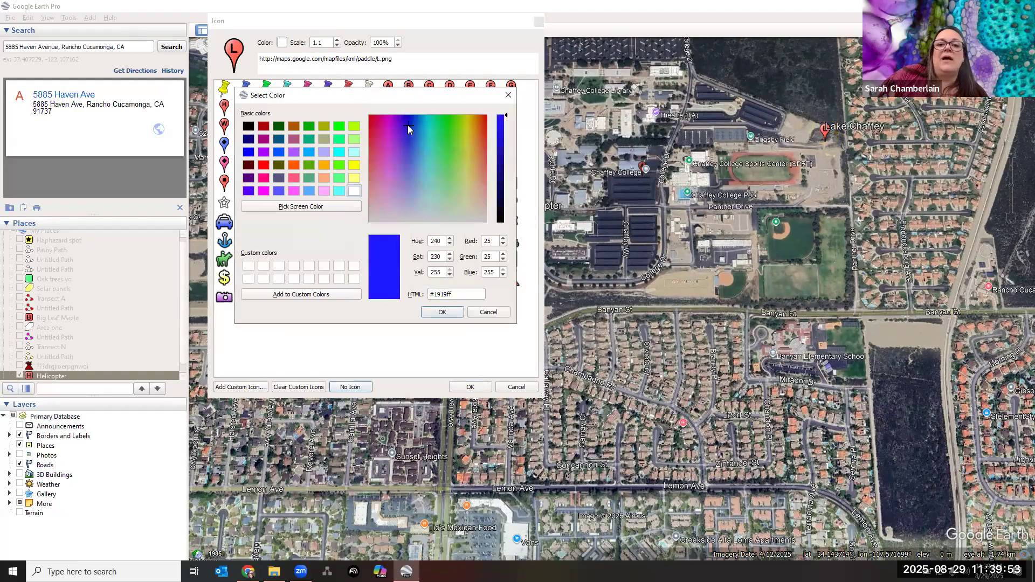
click(440, 312)
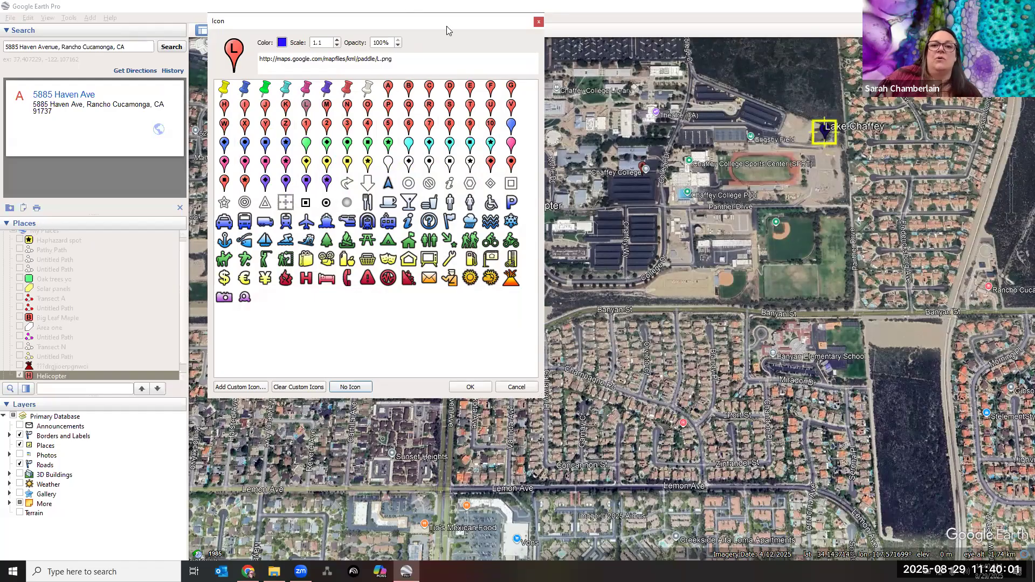
click(470, 386)
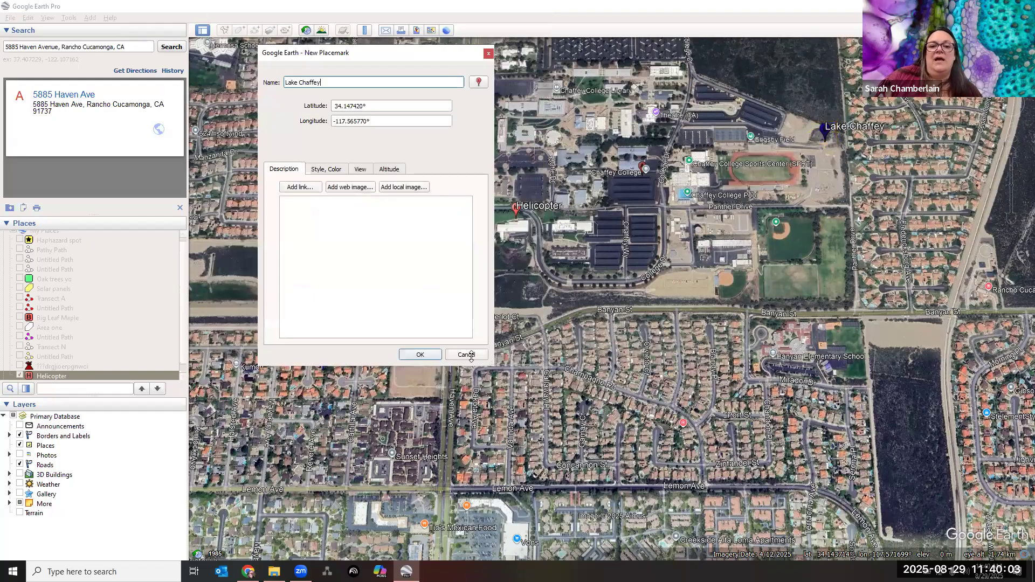
click(406, 357)
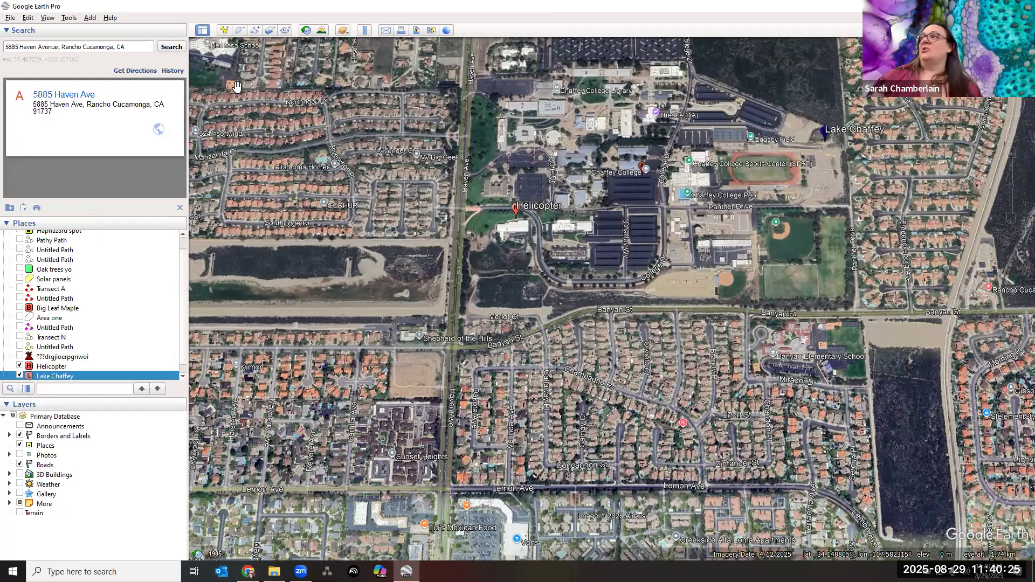
click(255, 31)
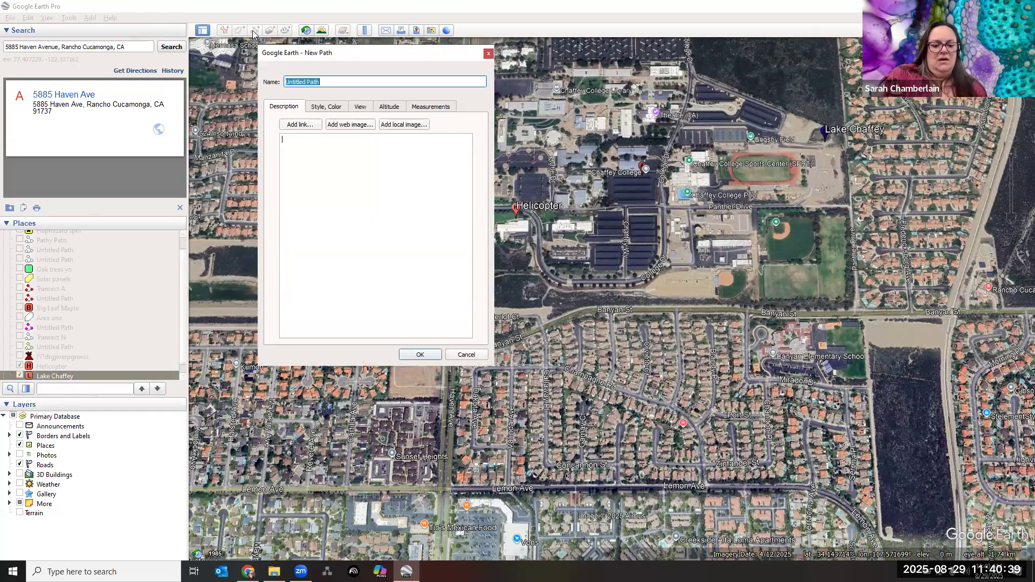
text(H)
key(Tab)
text(to LC)
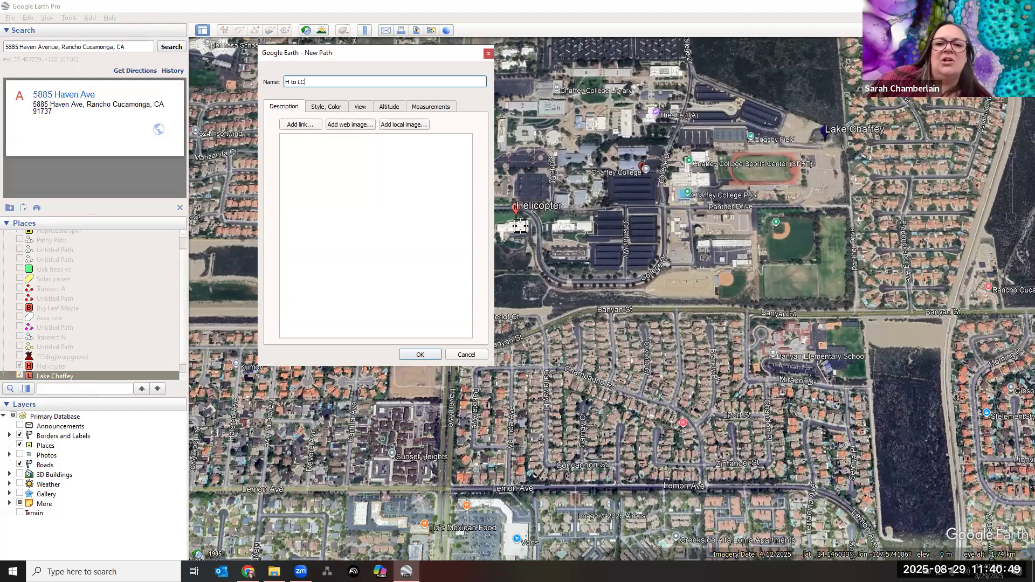
drag(438, 61, 342, 83)
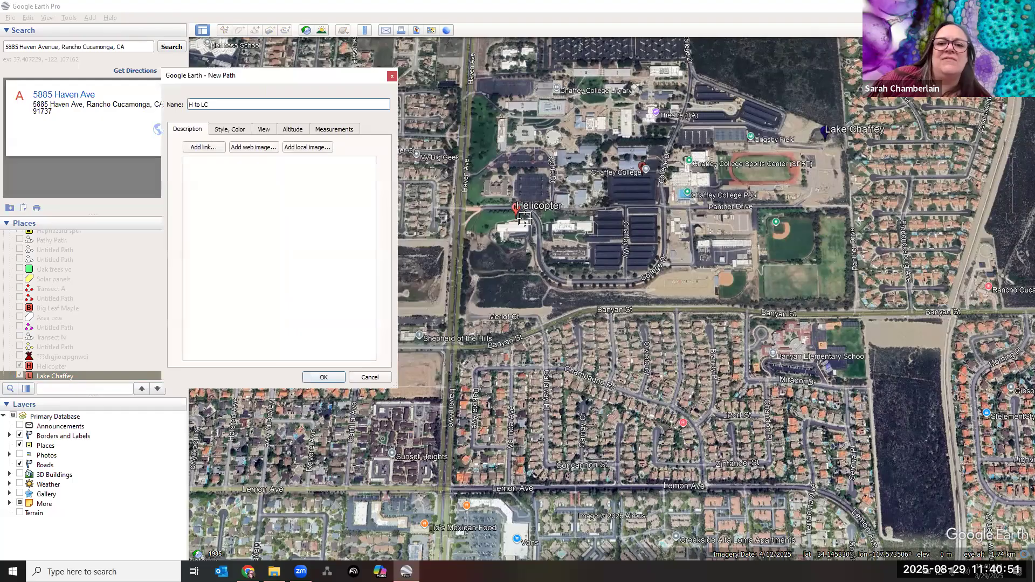
scroll(589, 226, up, 2)
drag(594, 310, 600, 254)
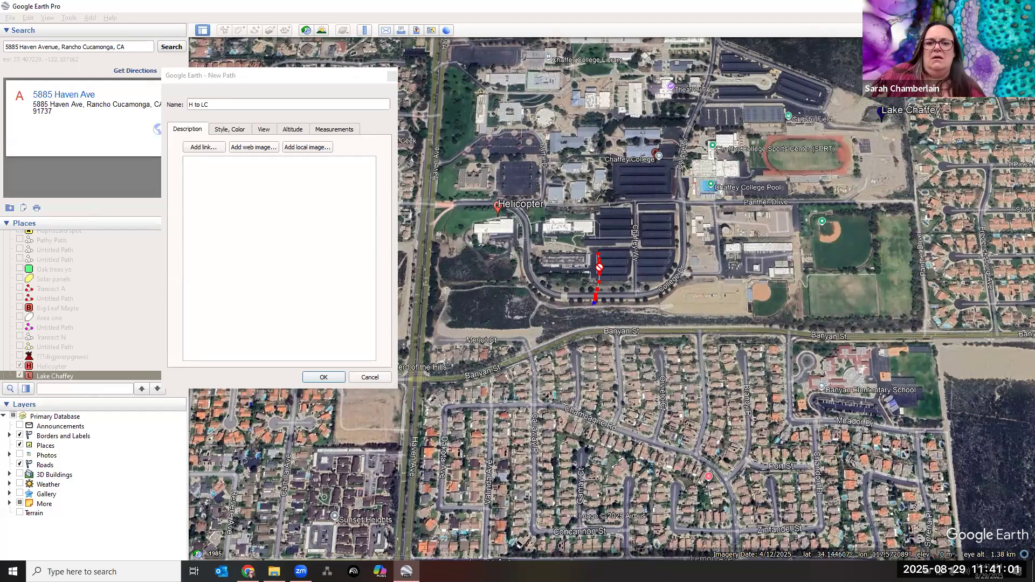
click(370, 378)
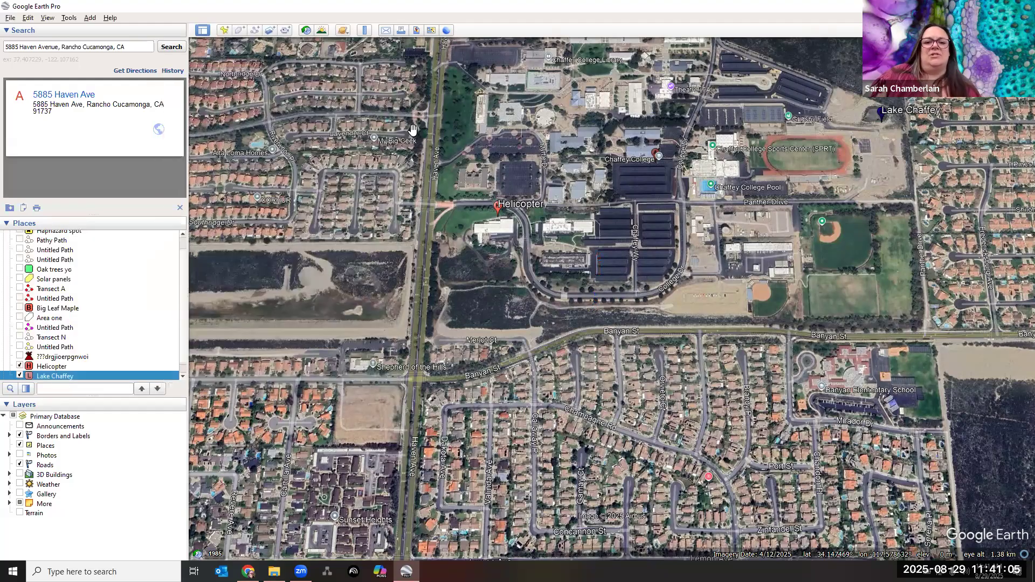
- Start a new path named "H to LC" with both the Helicopter and Lake Chaffey placemarks in view
drag(635, 191, 594, 285)
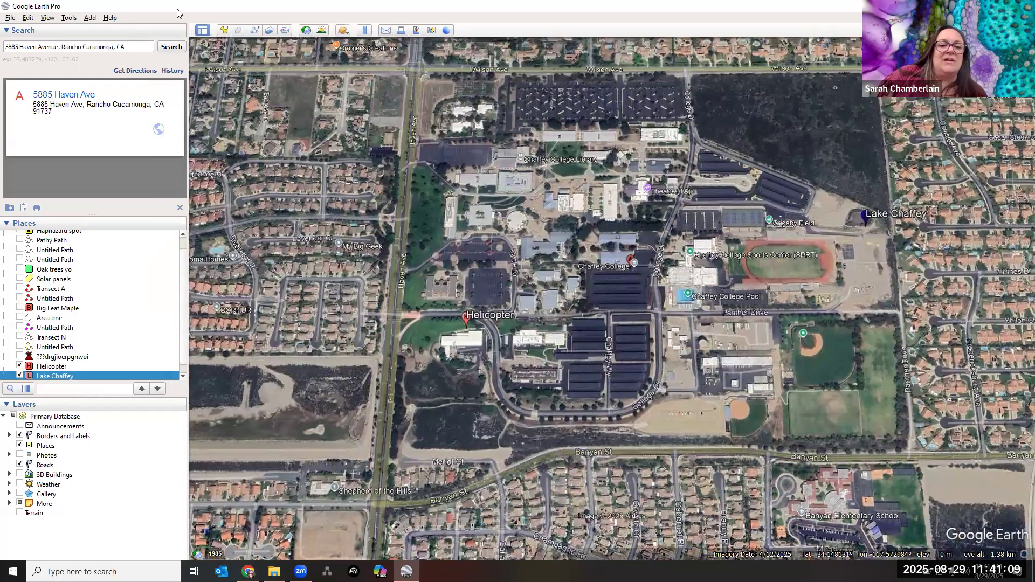
click(255, 31)
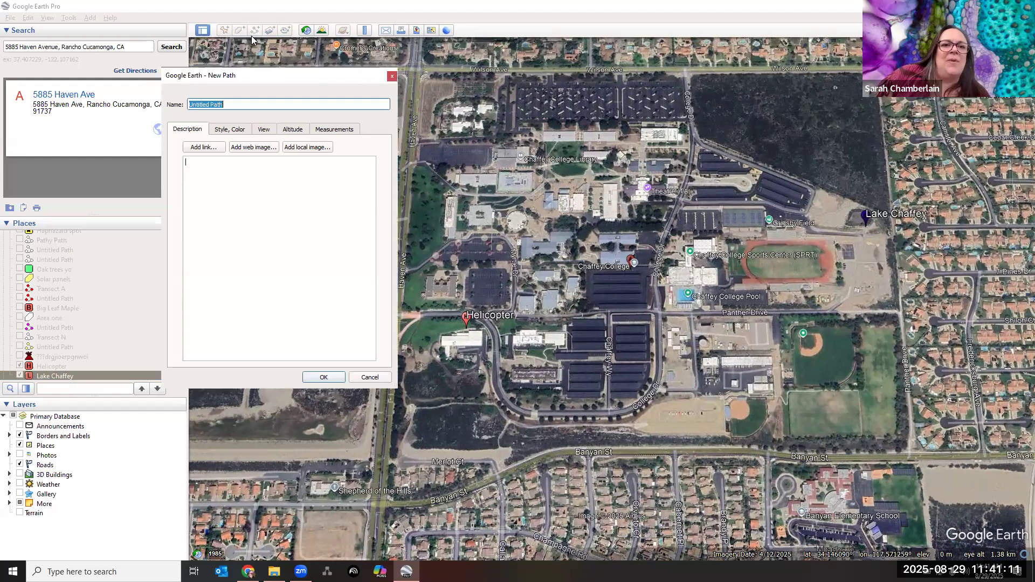
text(H )
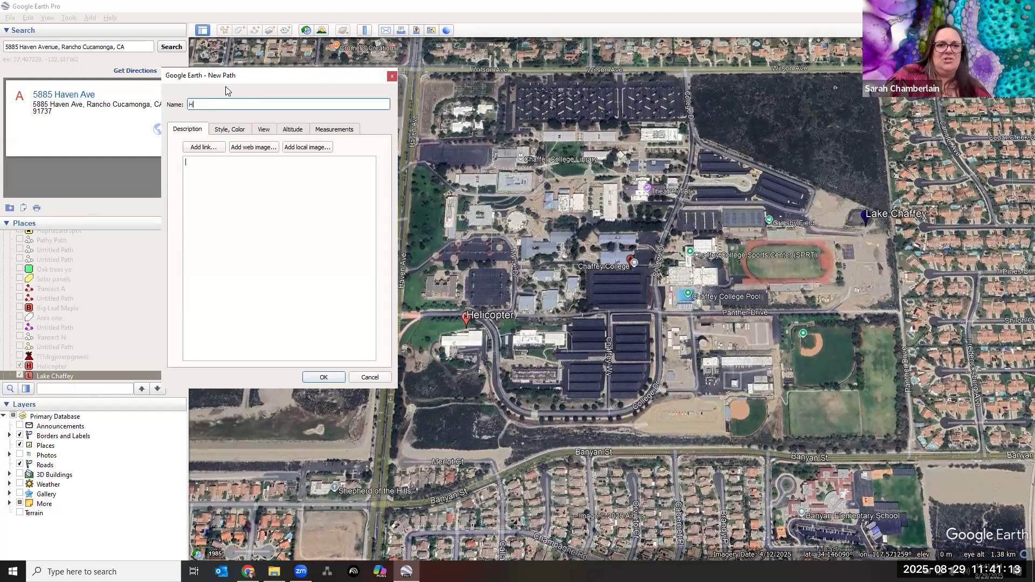
text(to LC)
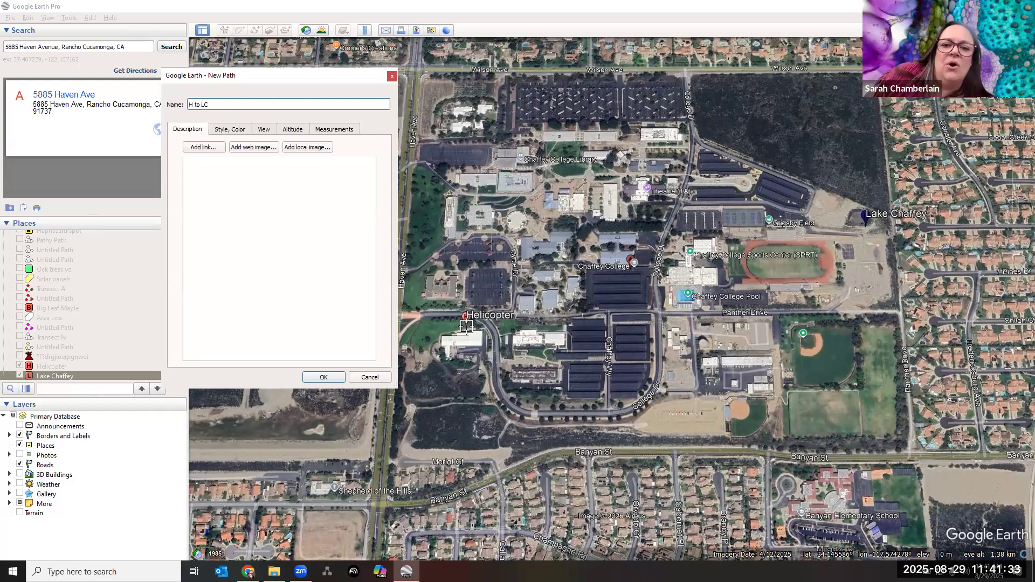
- Begin the path at the Helicopter placemark and lead it onto the adjacent campus loop road, removing any misplaced point
click(467, 327)
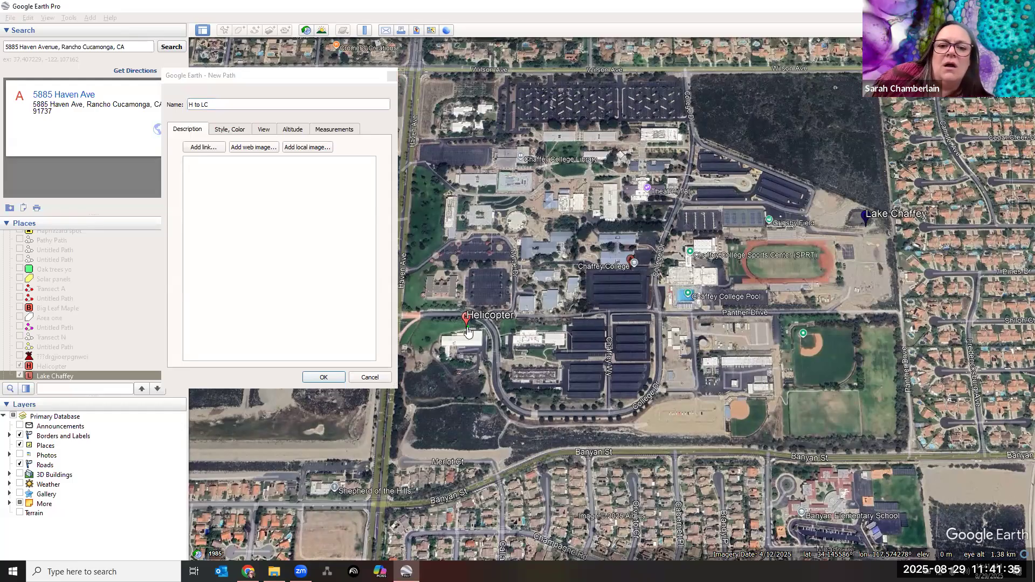
click(490, 324)
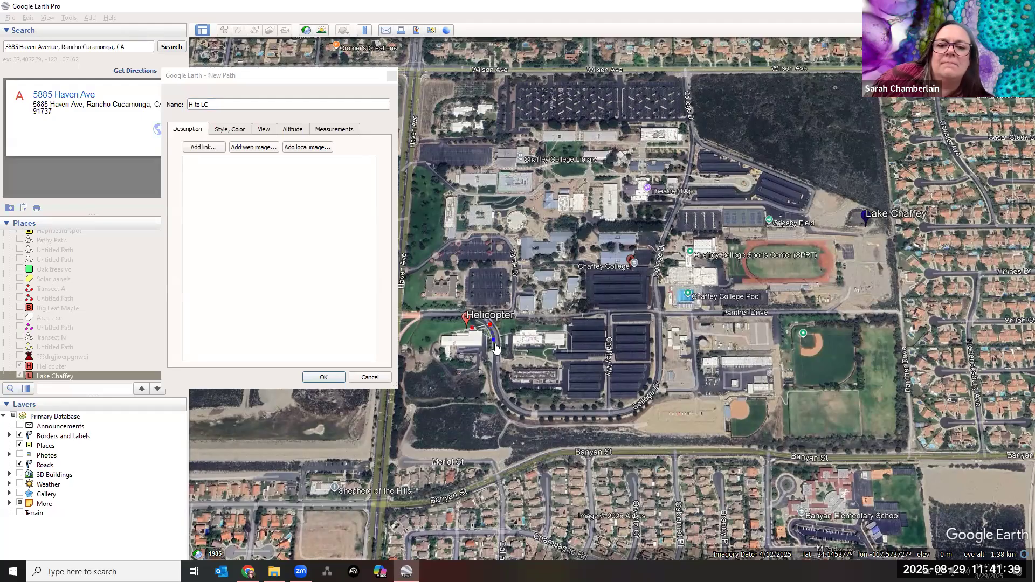
click(454, 320)
right_click(467, 332)
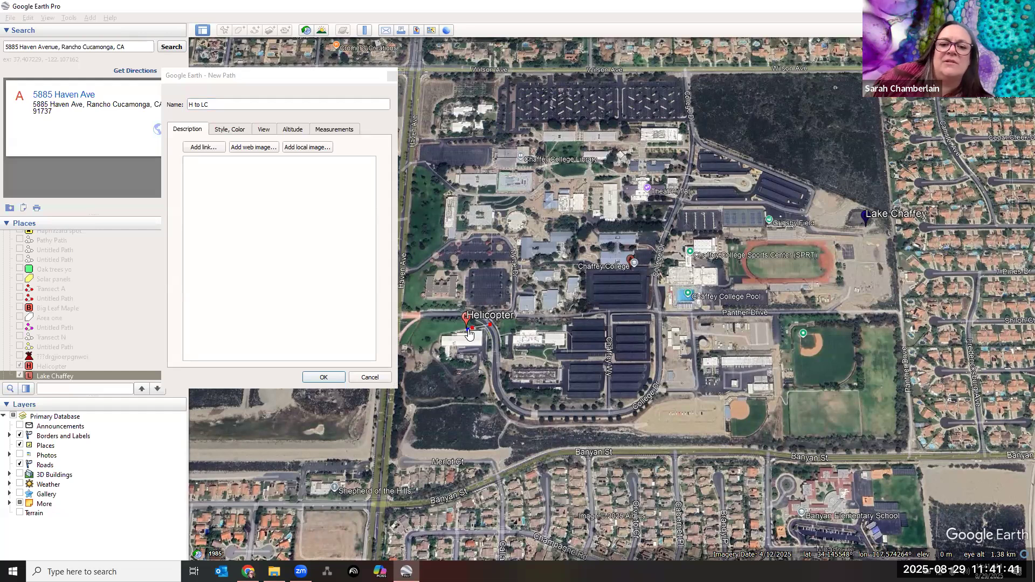
click(495, 339)
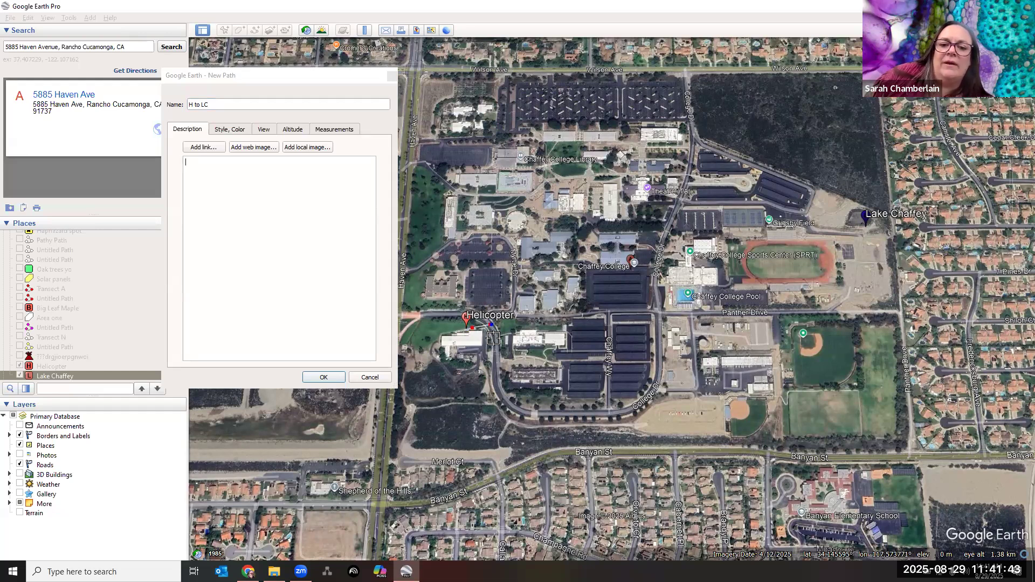
- Extend the path south along the loop road and around its southern bend, following College Dr eastward below the parking lots
click(495, 358)
click(496, 373)
click(495, 392)
click(504, 401)
click(510, 411)
click(526, 415)
click(542, 416)
click(558, 416)
click(578, 417)
click(603, 418)
click(622, 412)
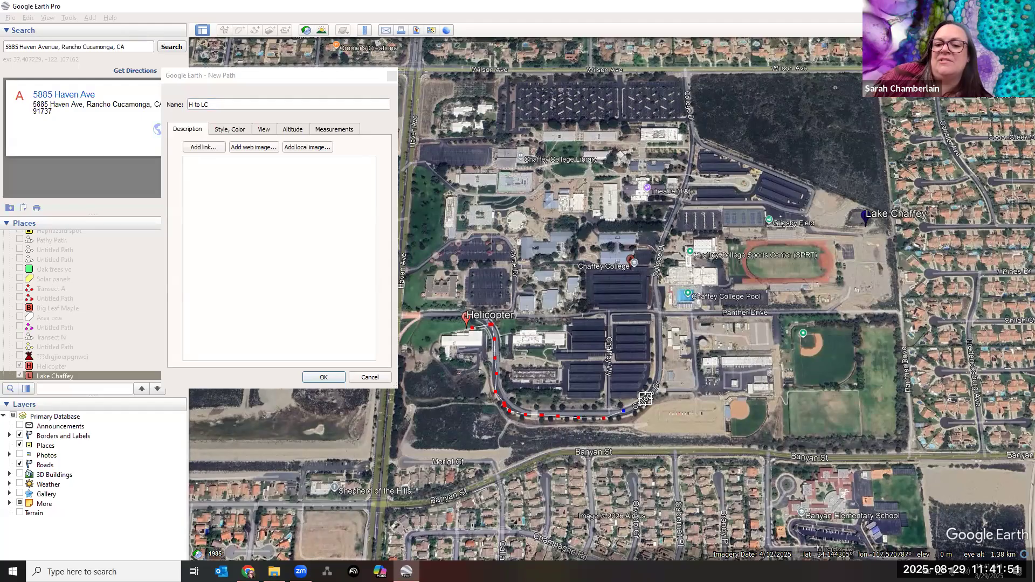
- Continue the path north along the loop road east of the parking lots, past Panther Drive and the Chaffey College Pool
click(658, 381)
click(662, 358)
click(659, 337)
click(660, 317)
click(660, 295)
click(659, 268)
click(669, 234)
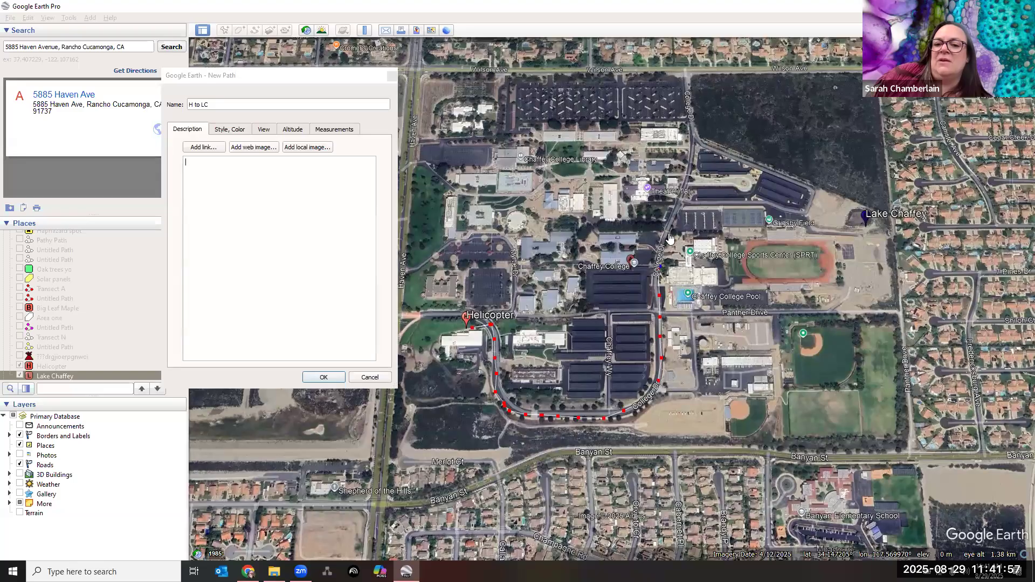
- Continue the path north past the Sports Center and turn it east along the road between the parking lots
click(677, 209)
click(685, 204)
click(705, 204)
click(730, 209)
click(745, 207)
click(758, 208)
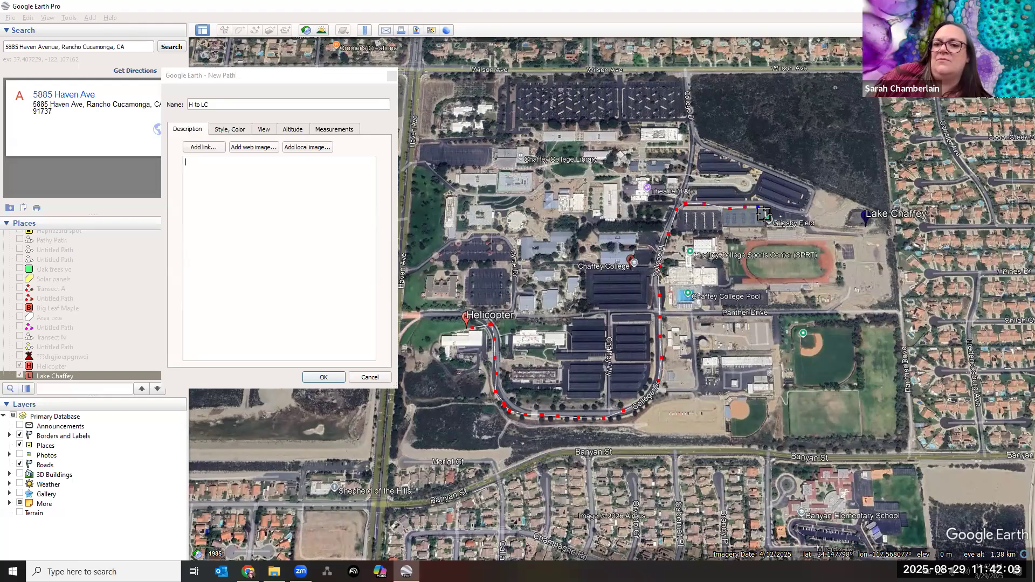
- Extend the path east past the parking lots and around the dirt lot north of the track, ending at Lake Chaffey
click(770, 209)
click(784, 212)
click(802, 216)
click(810, 217)
click(820, 229)
click(830, 233)
click(839, 234)
click(844, 234)
click(855, 236)
click(861, 232)
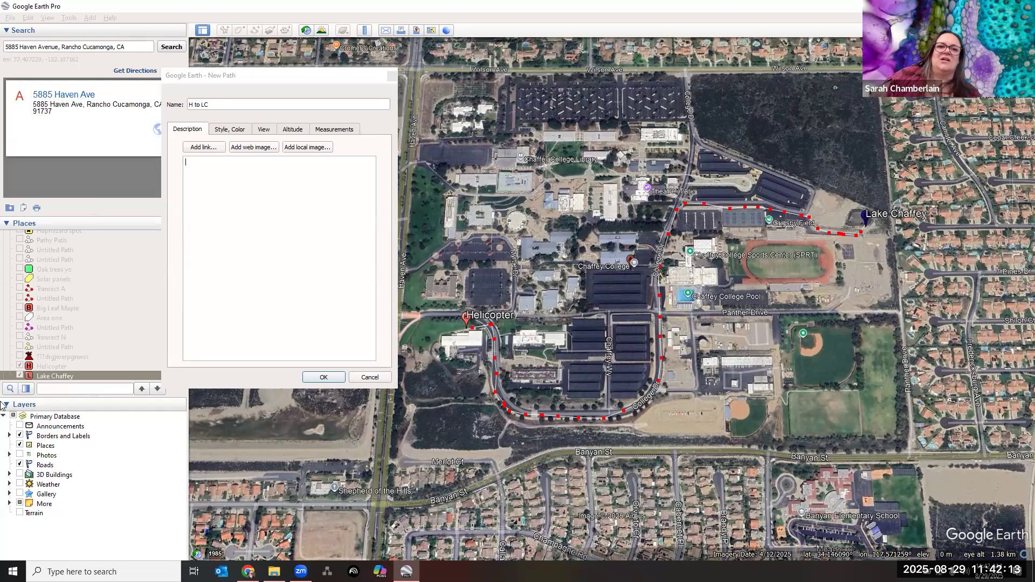
- Style the H to LC path as a yellow line (#ffff00) of width 2.3 and save it
click(230, 131)
click(214, 166)
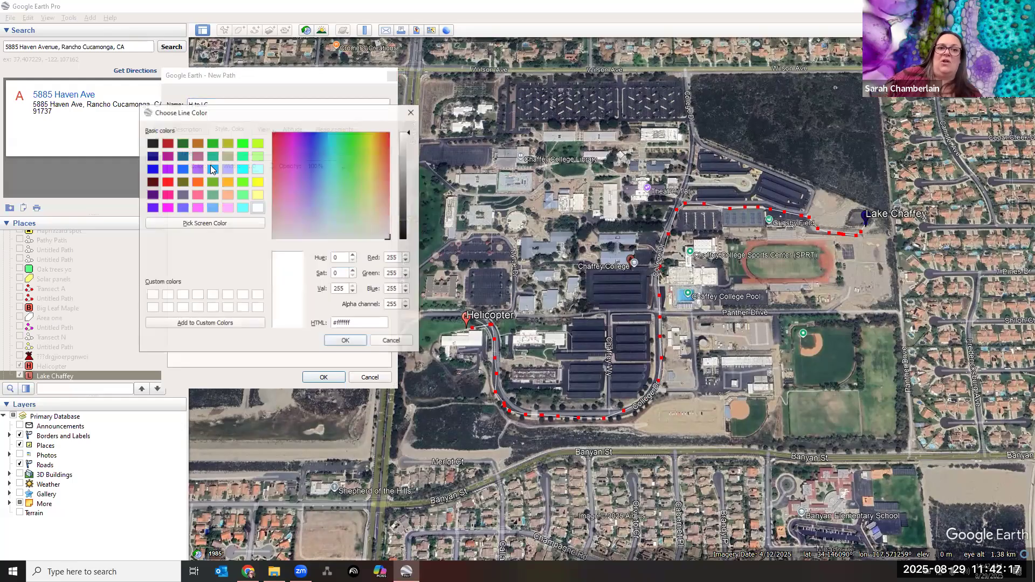
click(257, 183)
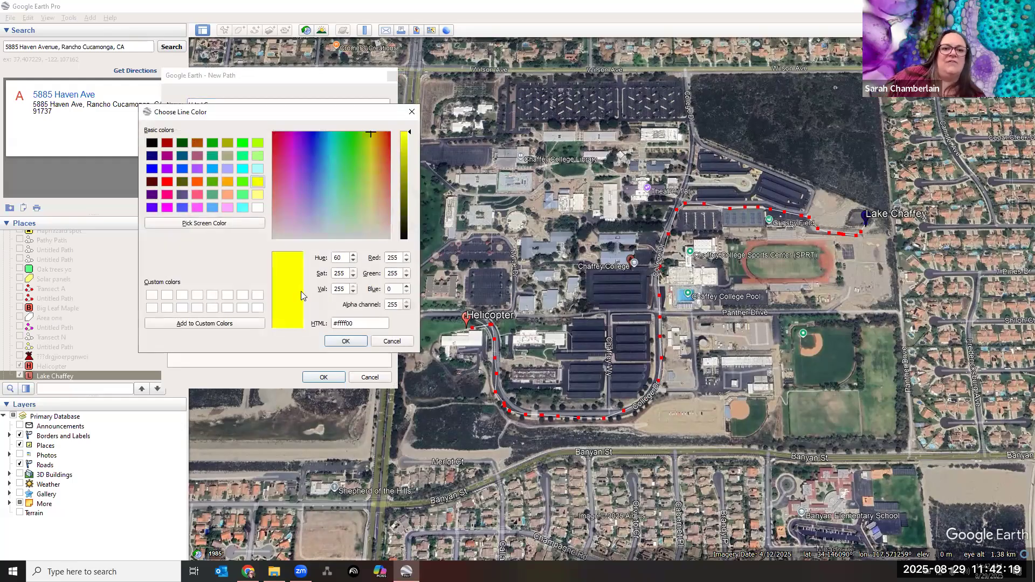
click(344, 342)
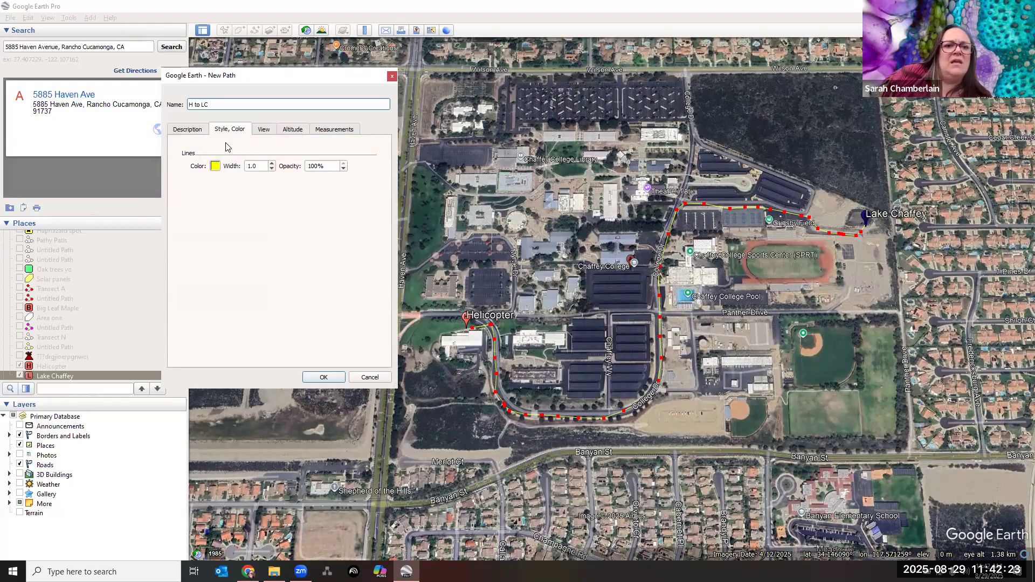
click(272, 163)
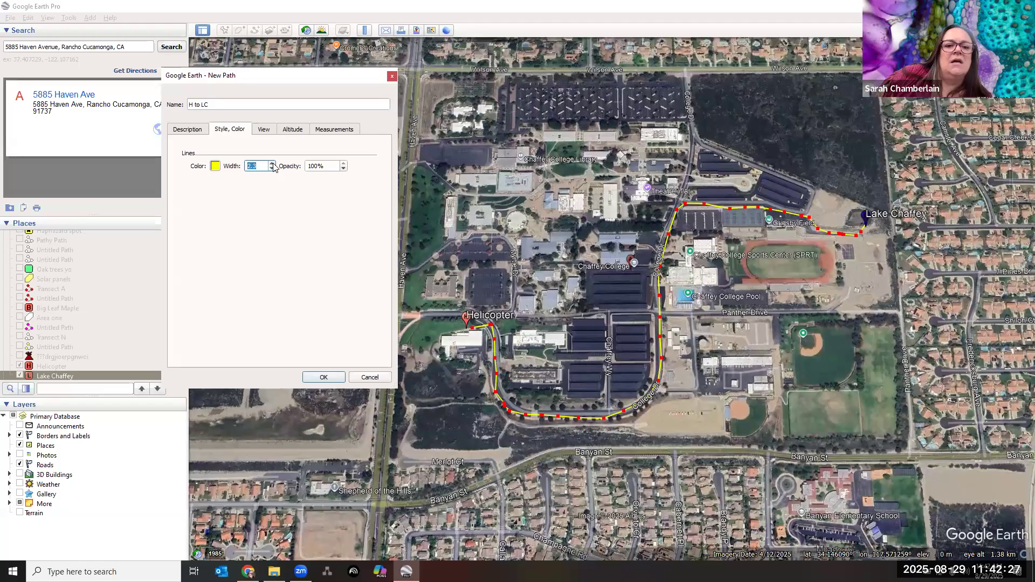
click(324, 377)
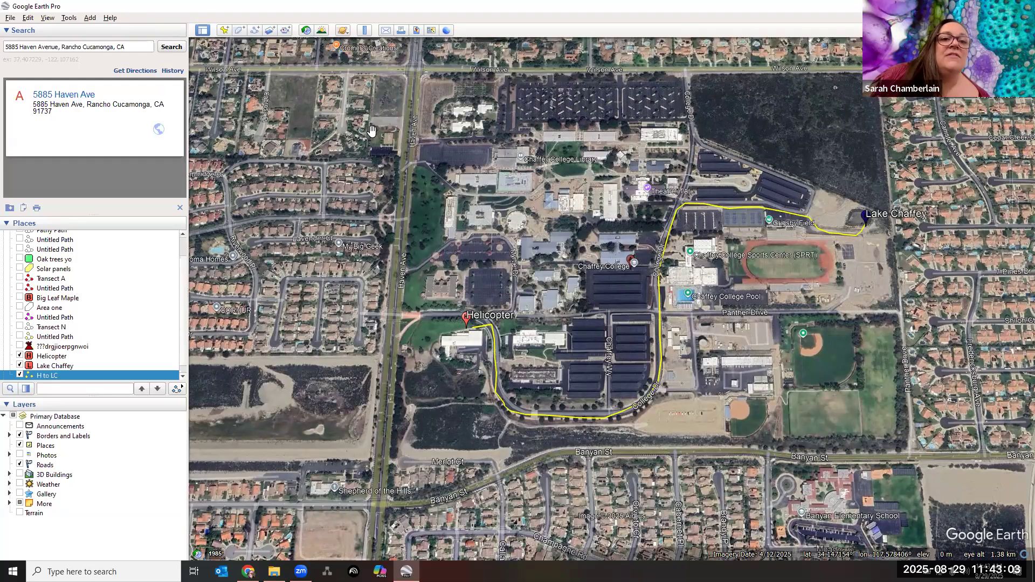
- Draw a new straight path from the Helicopter placemark to Lake Chaffey and name it "As the crow flies"
click(256, 30)
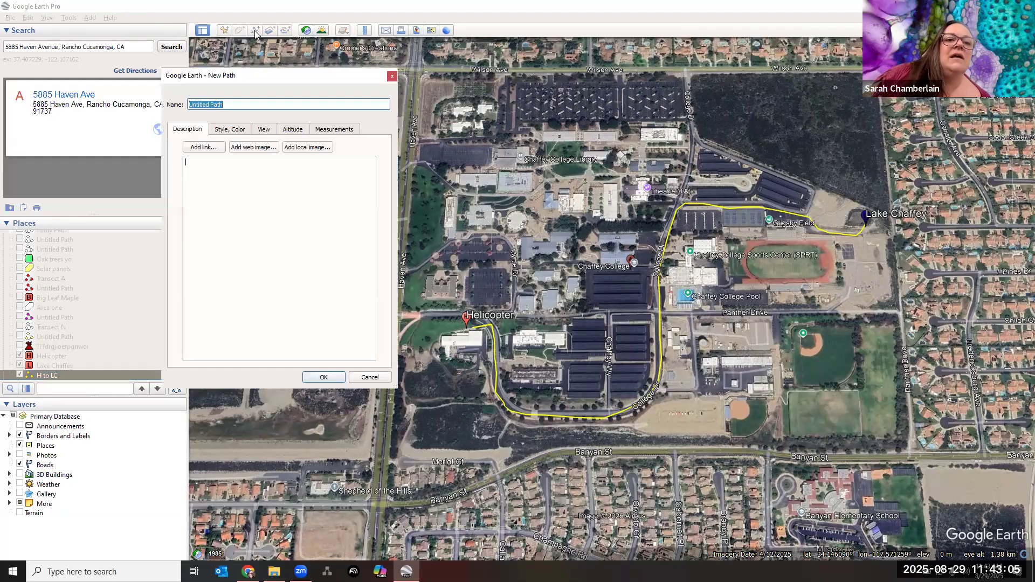
click(467, 329)
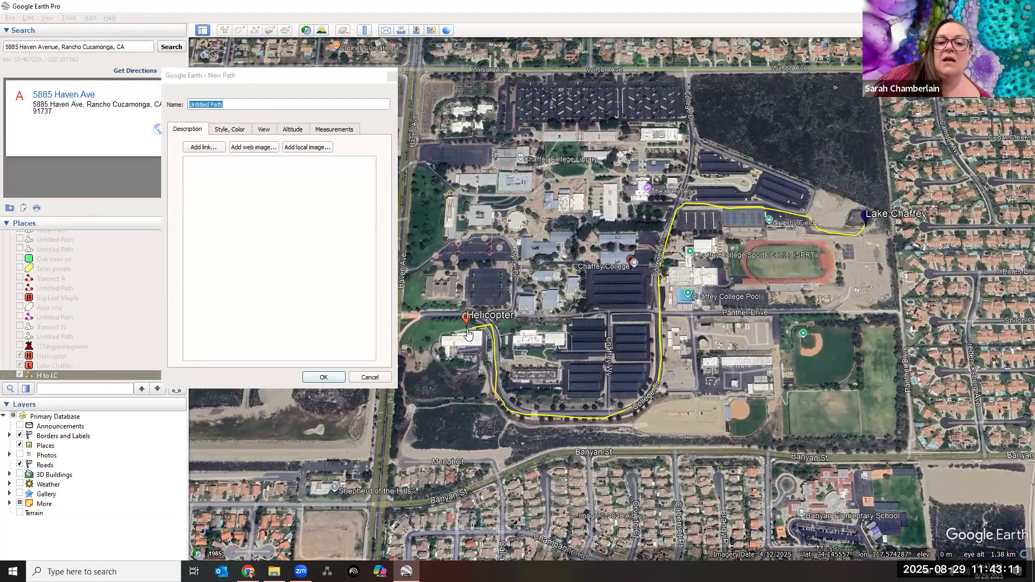
click(863, 224)
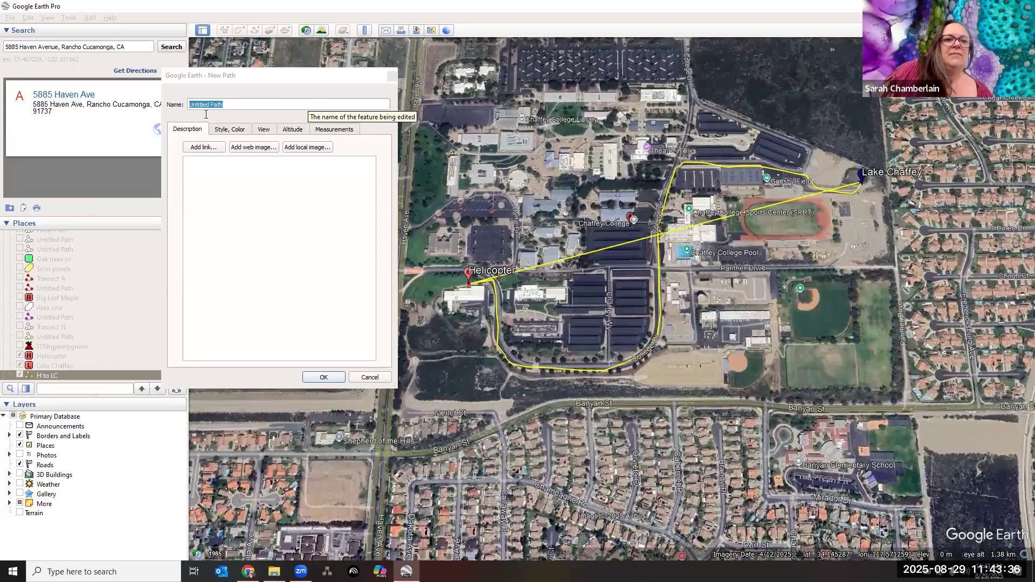
drag(224, 105, 182, 106)
text(As the crow flies)
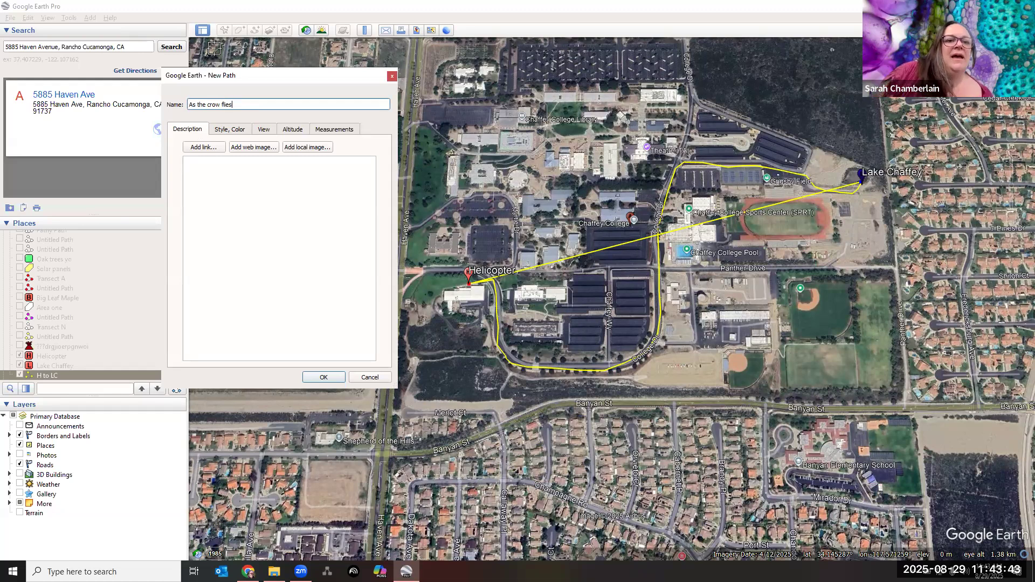
- Set the straight path's line color to black (#000000) and save it
click(229, 129)
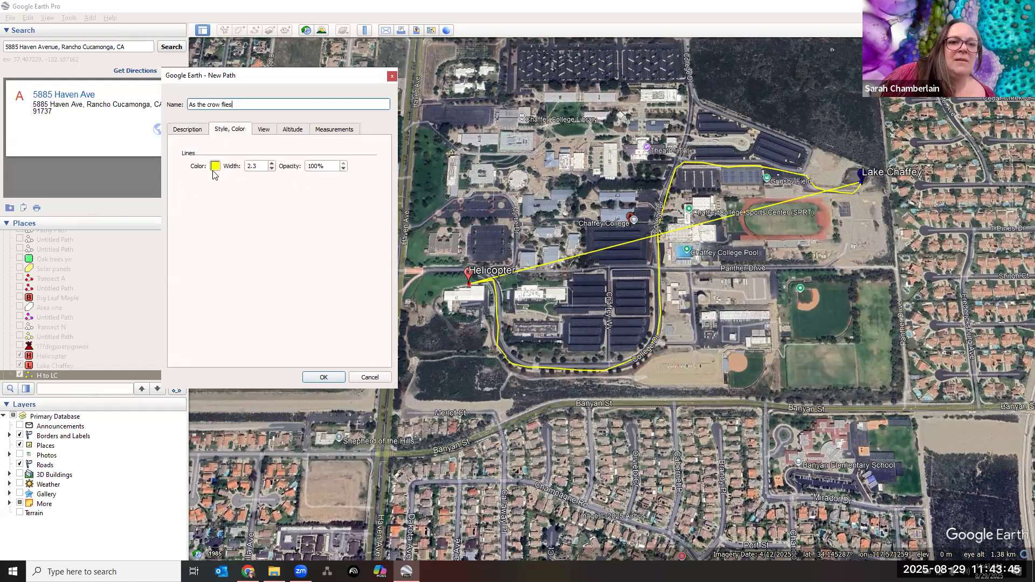
click(216, 170)
click(151, 142)
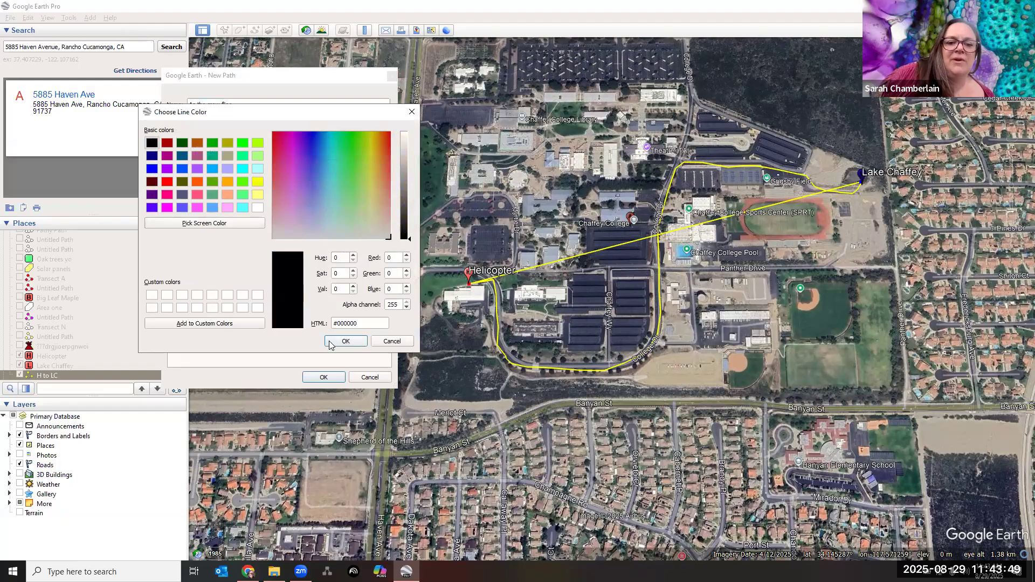
click(330, 342)
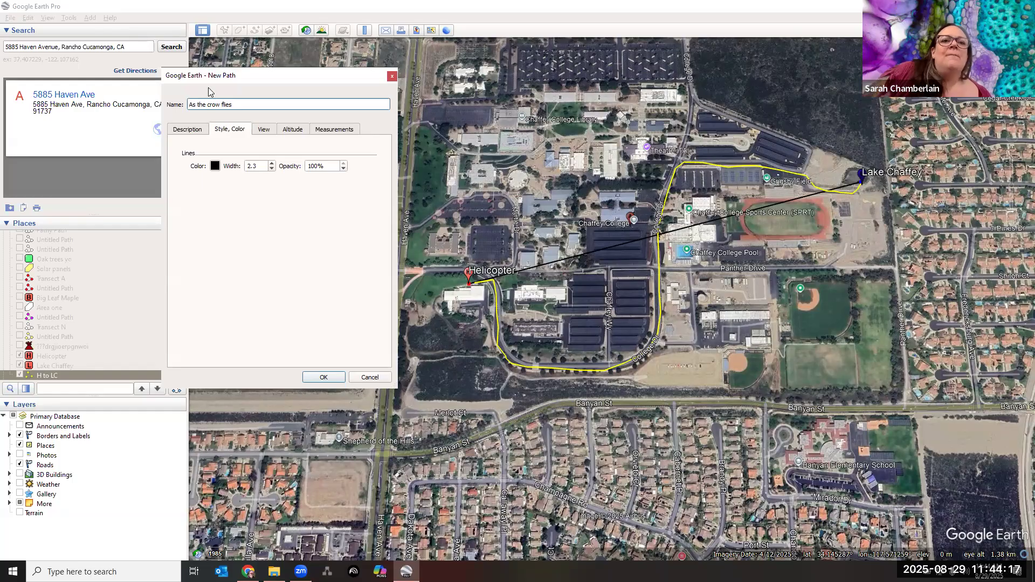
click(323, 378)
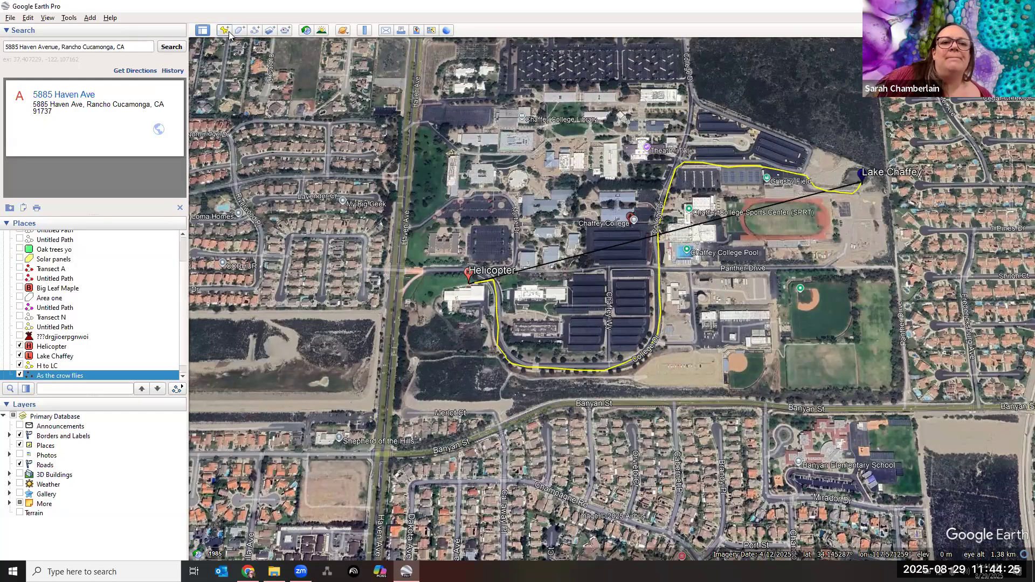
- Draw a polygon freehand around the small parking lot at the campus's northwest corner, just south of Wilson Ave
click(240, 31)
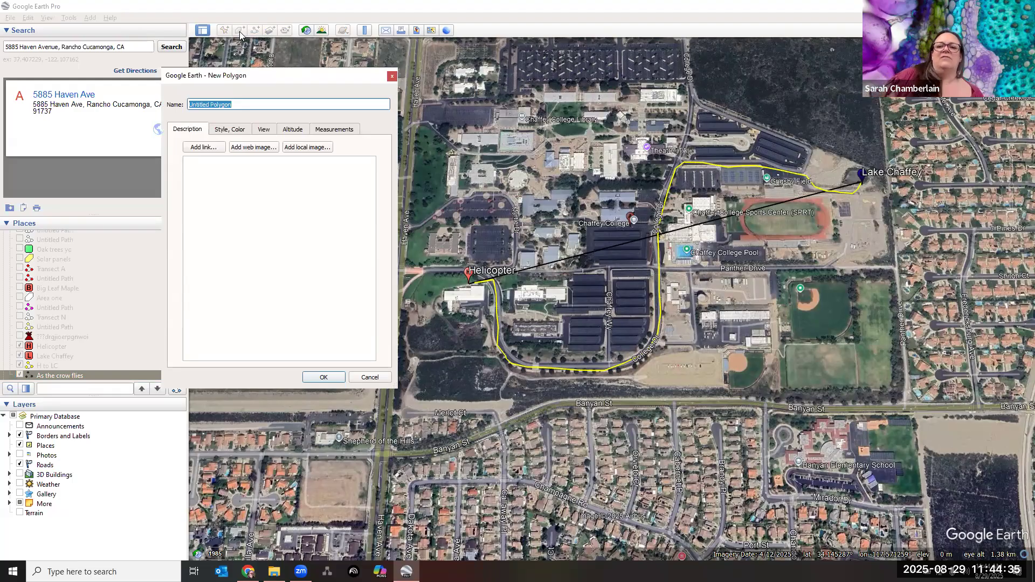
click(392, 76)
drag(534, 169, 530, 252)
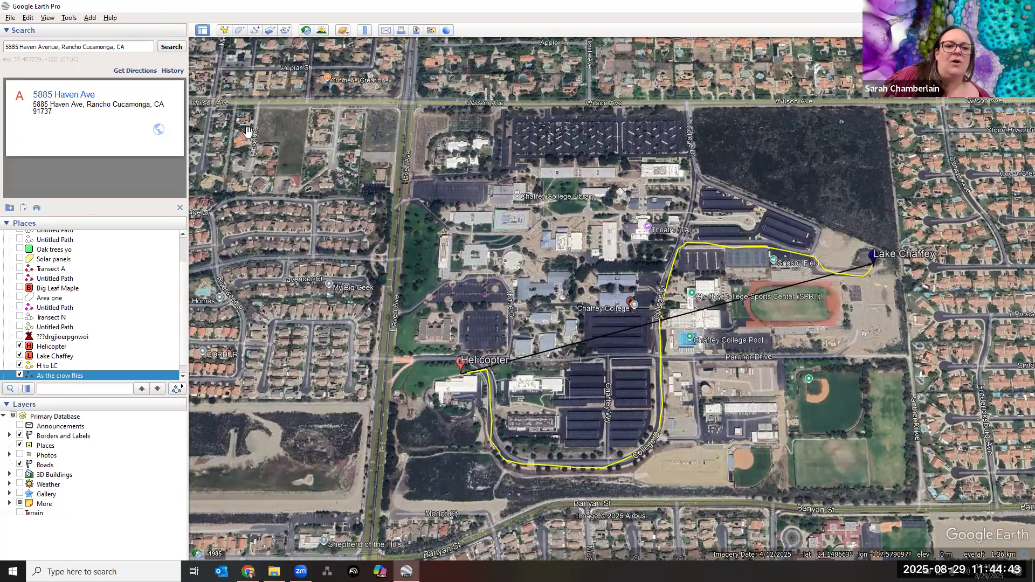
click(239, 30)
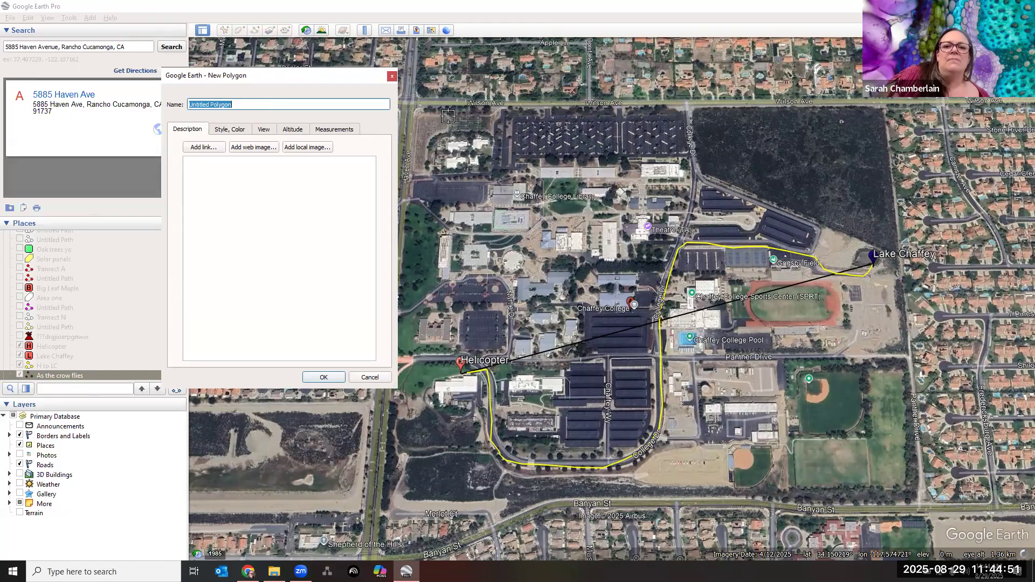
mouse_move(452, 116)
mouse_down()
mouse_move(462, 139)
mouse_move(494, 129)
mouse_move(491, 111)
mouse_move(452, 118)
mouse_up()
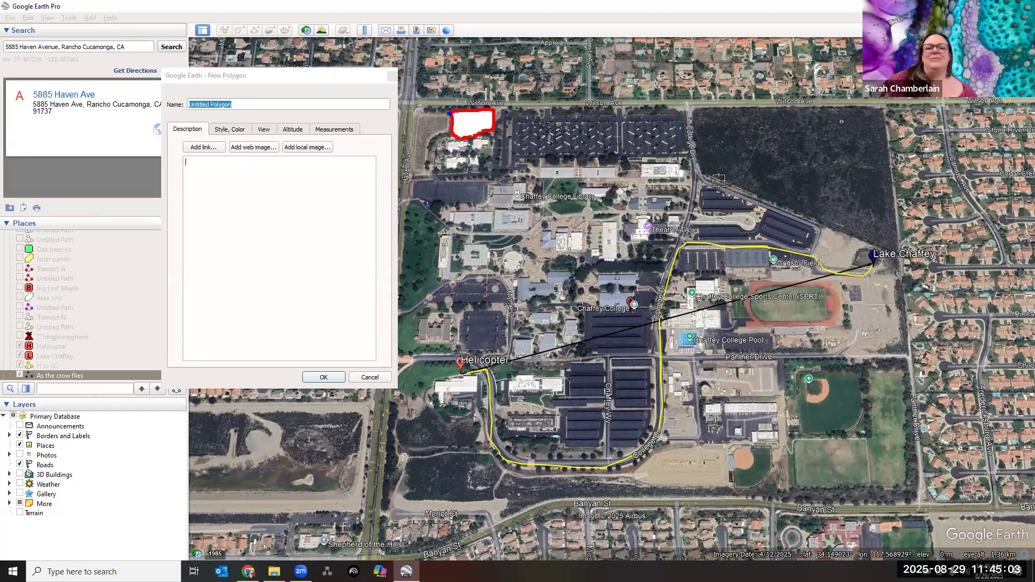
- Set the parking lot polygon's line opacity to 25% and its area style to Filled
click(225, 133)
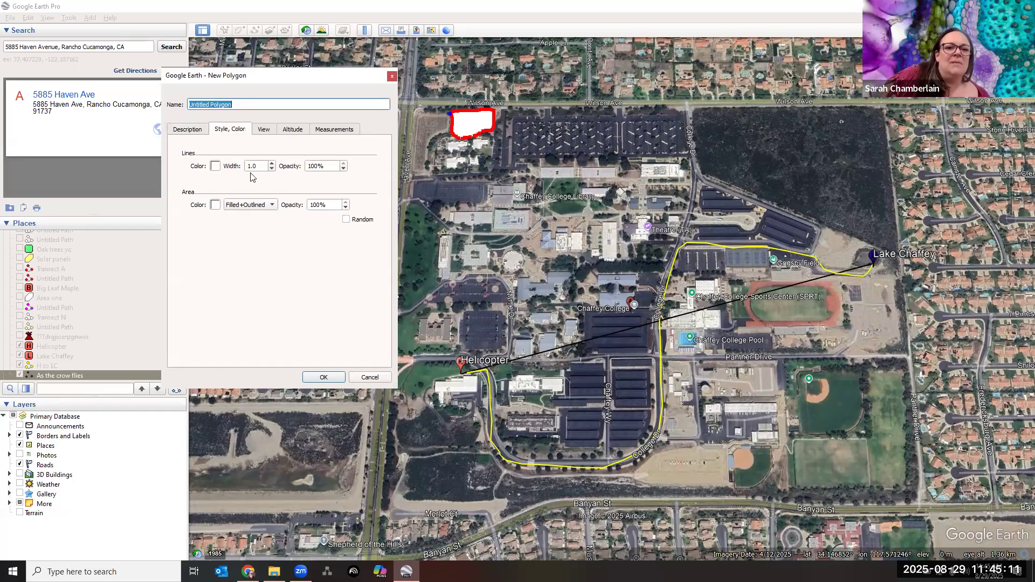
click(330, 167)
key(ctrl+a)
text(25)
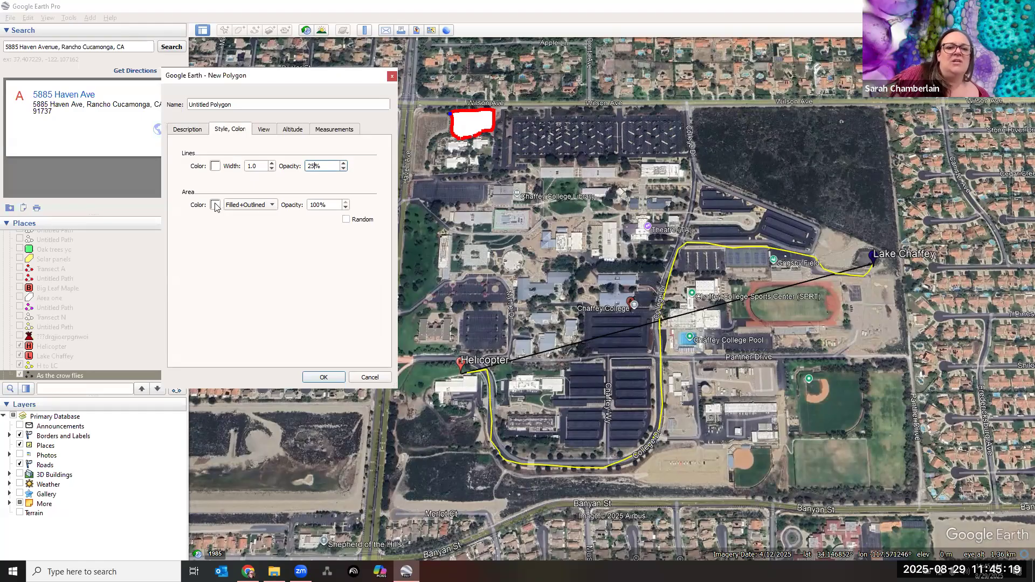
click(270, 207)
click(268, 183)
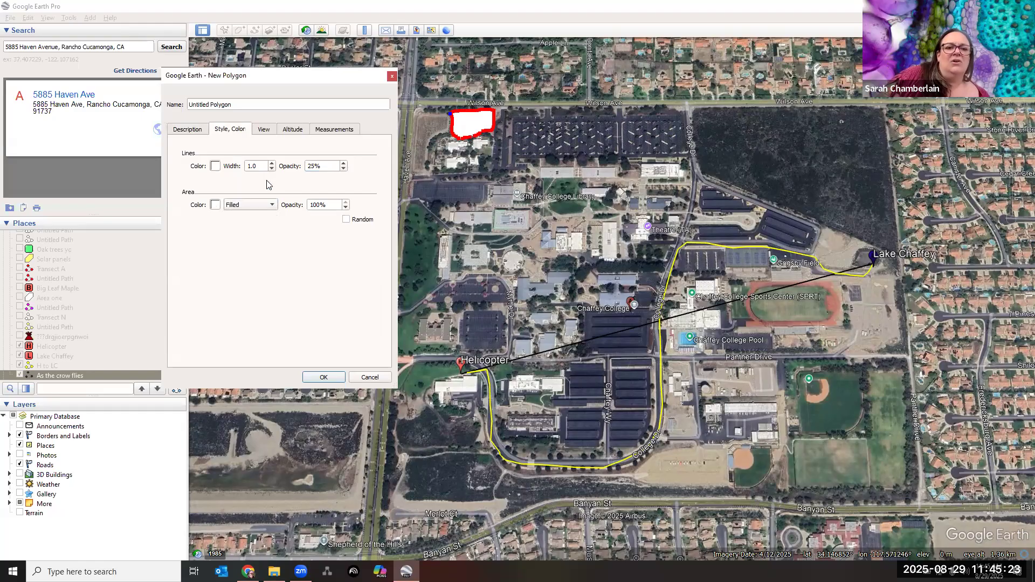
- Fill the parking lot polygon with purple (#aa55ff) at 25% opacity and save it
click(215, 205)
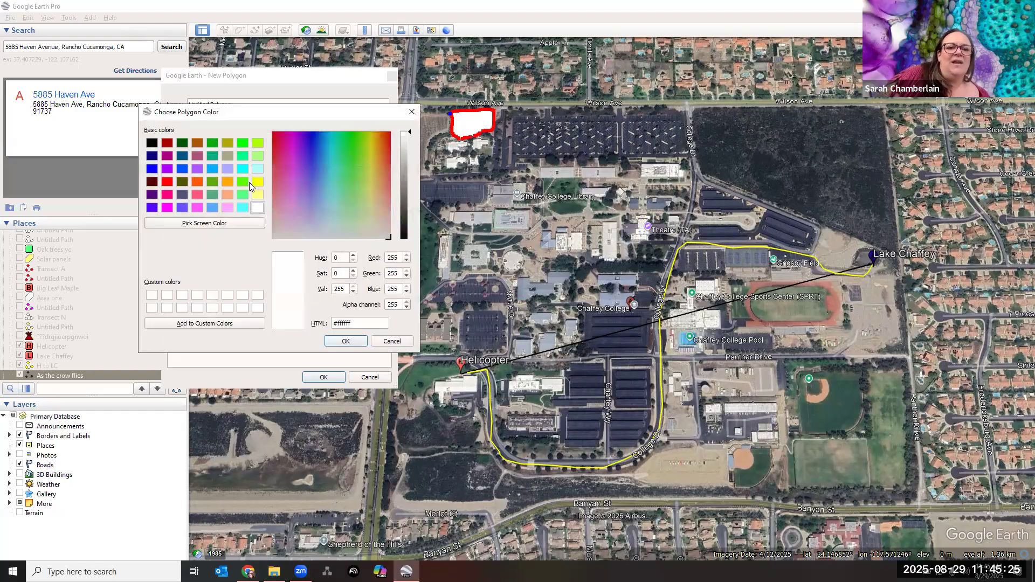
click(196, 166)
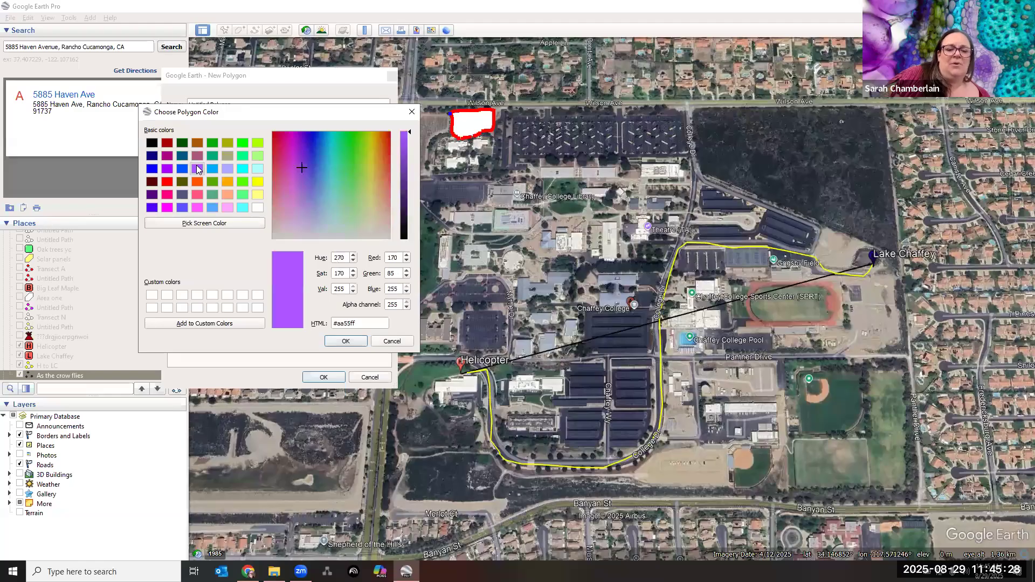
click(332, 342)
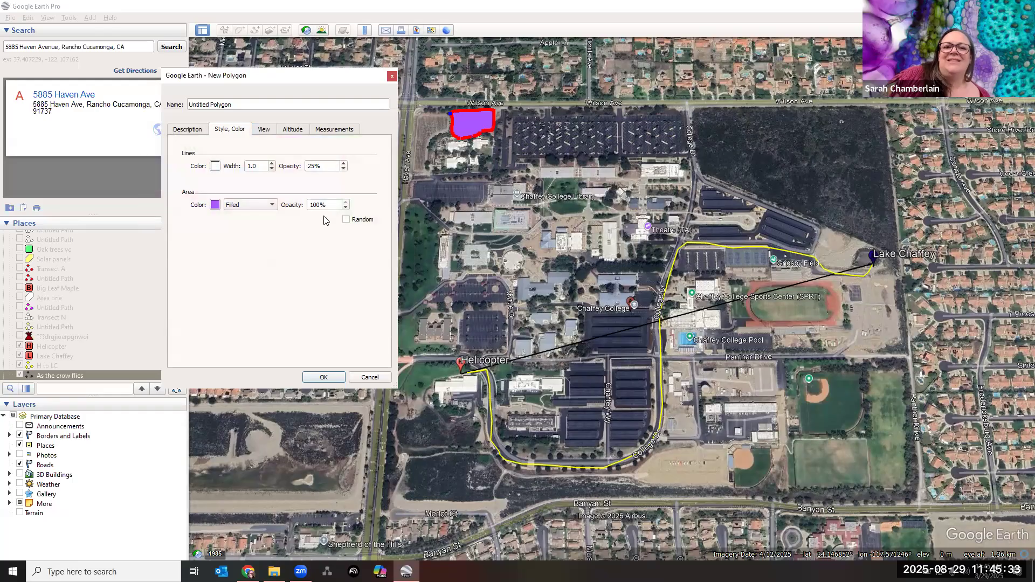
click(345, 207)
click(345, 207)
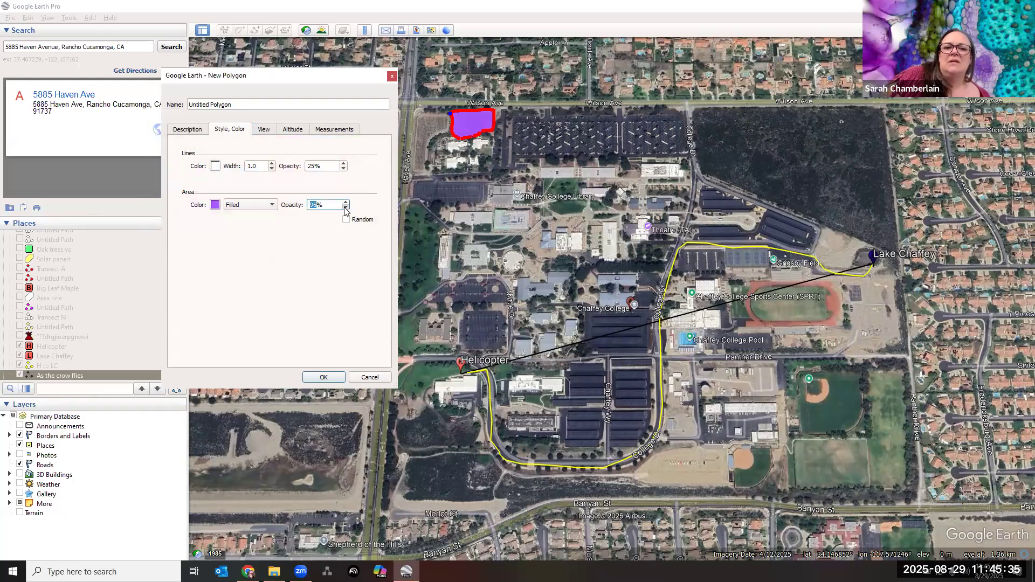
click(346, 207)
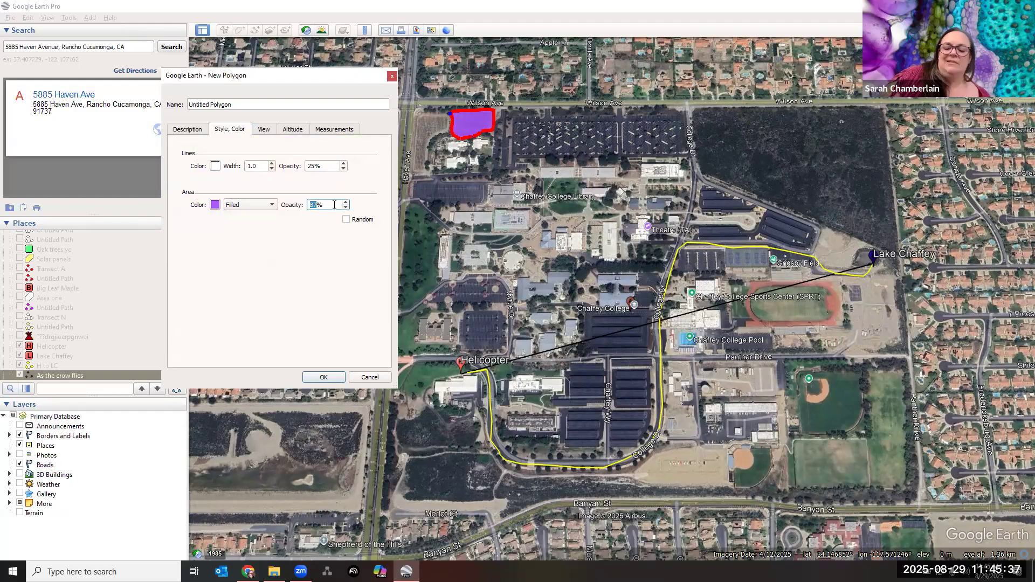
text(25)
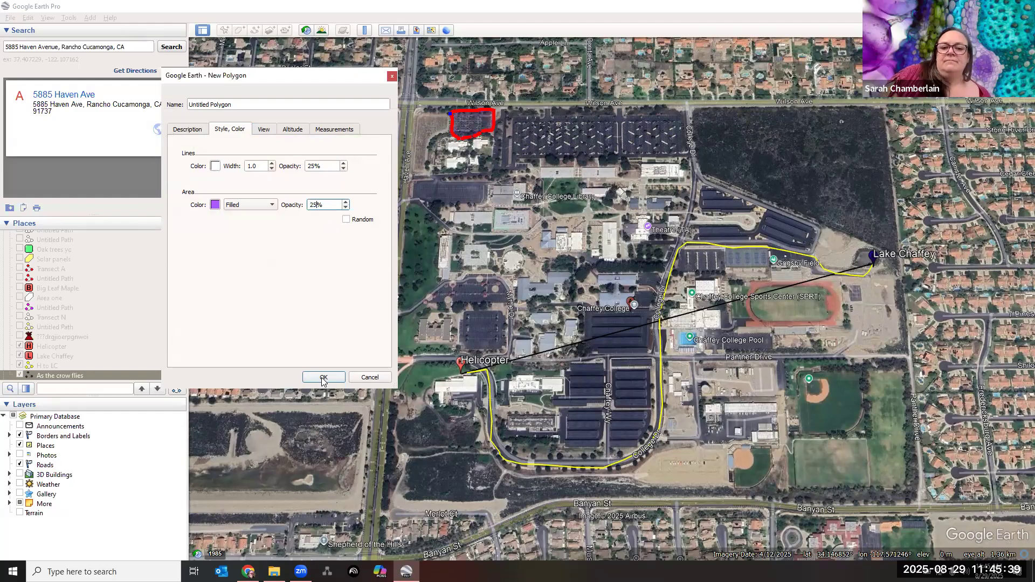
click(324, 377)
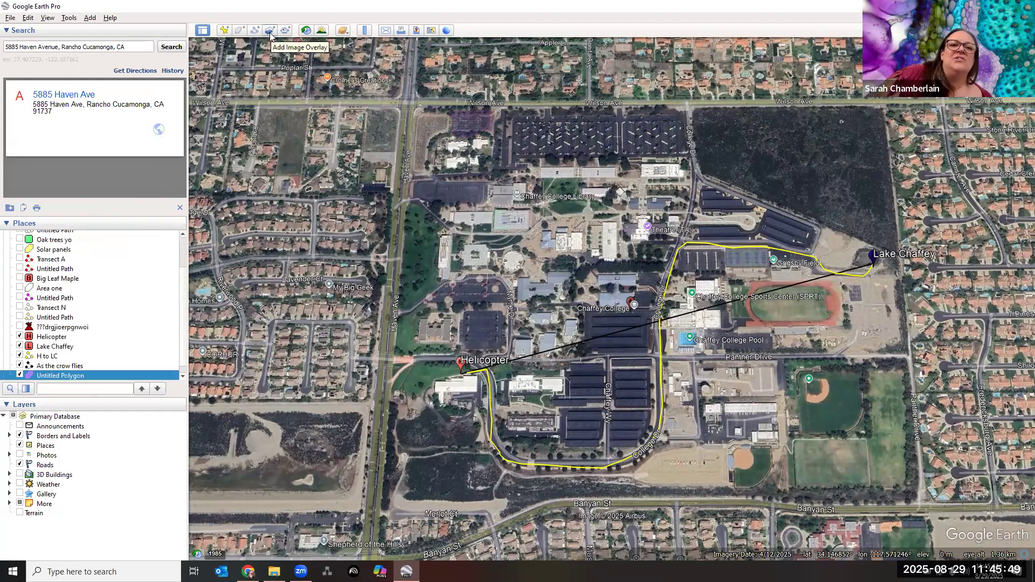
- Draw a second polygon point by point around the dark open field at the campus's northeast corner below Wilson Ave
click(238, 30)
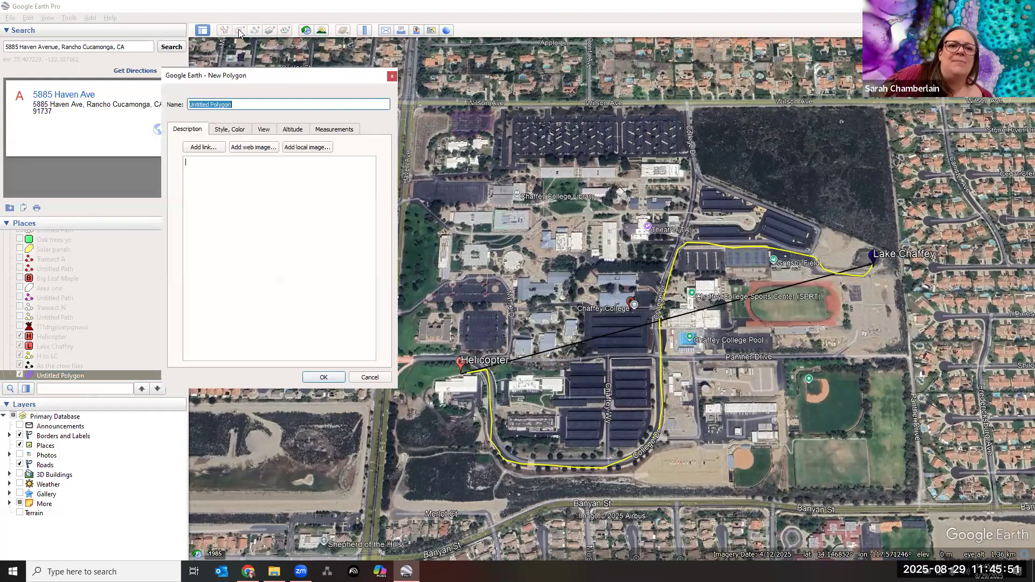
click(695, 108)
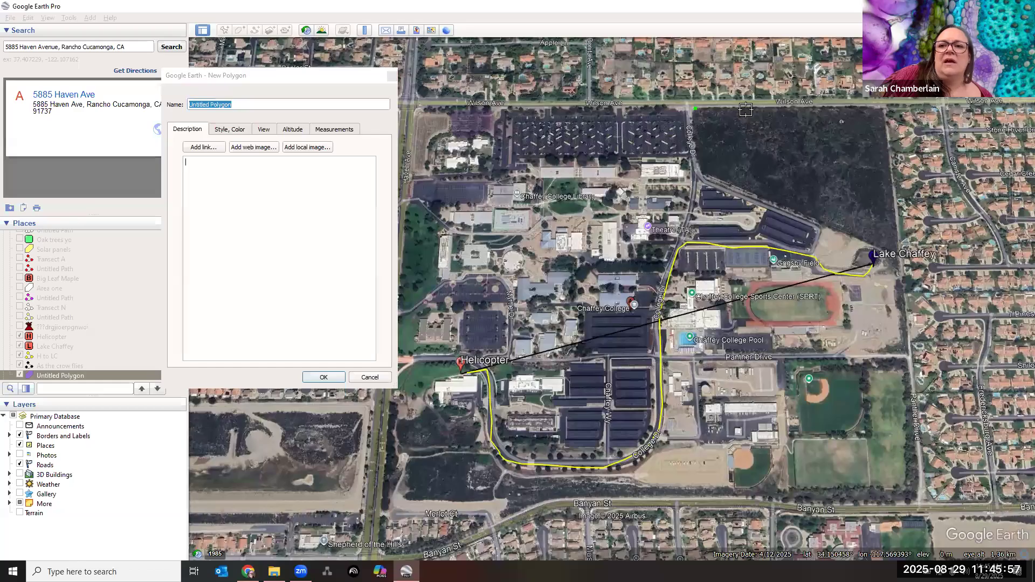
click(879, 109)
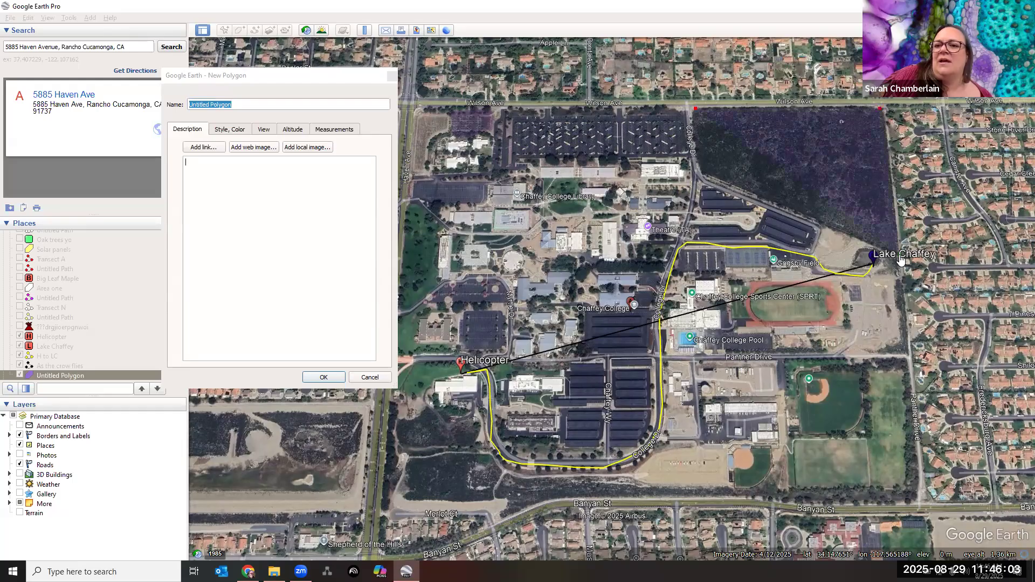
click(880, 252)
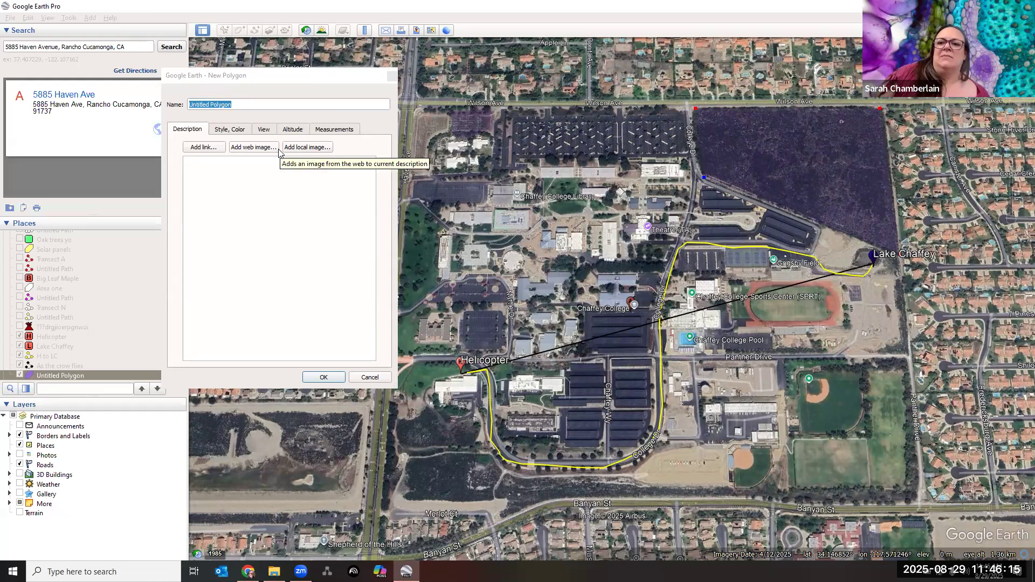
- Fill the northeast field polygon with red (#ff0000), keeping the Filled style and 25% opacity, and save it
click(227, 129)
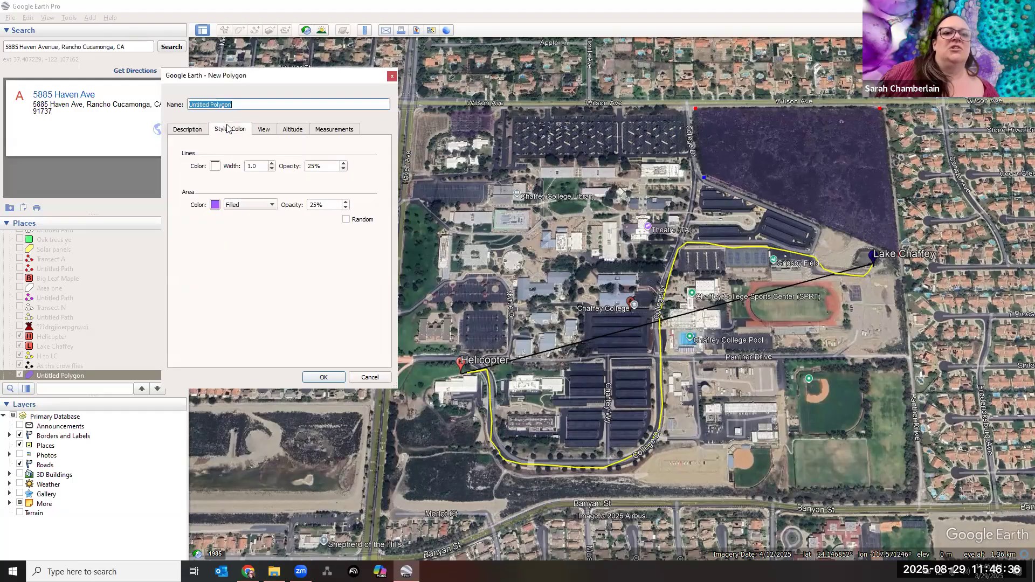
click(213, 207)
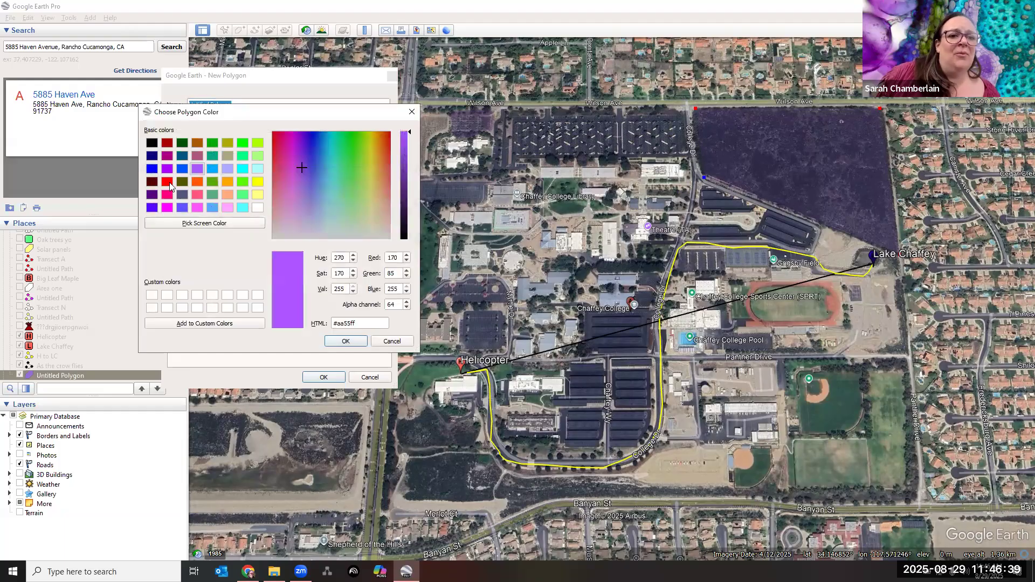
click(170, 184)
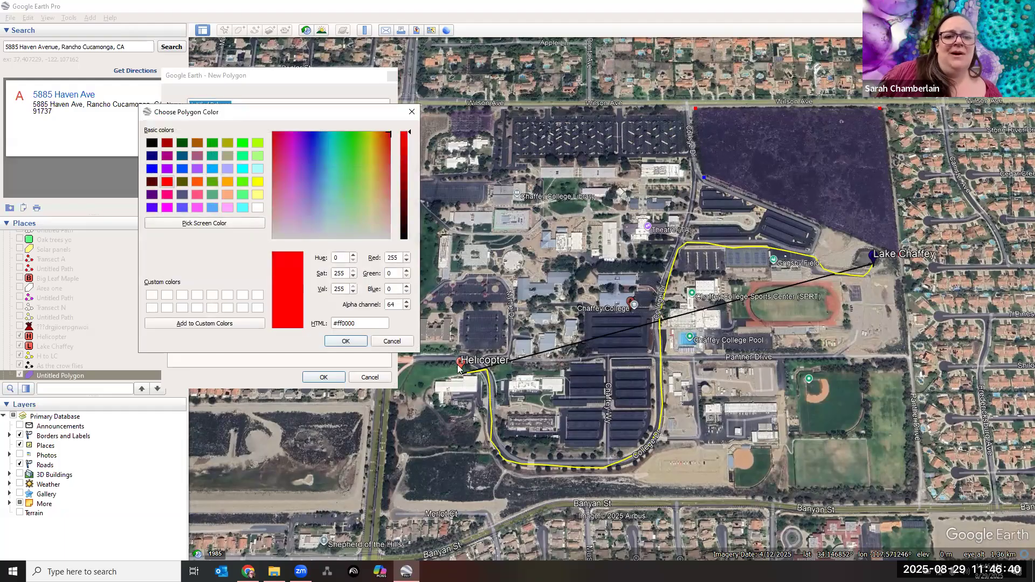
click(339, 342)
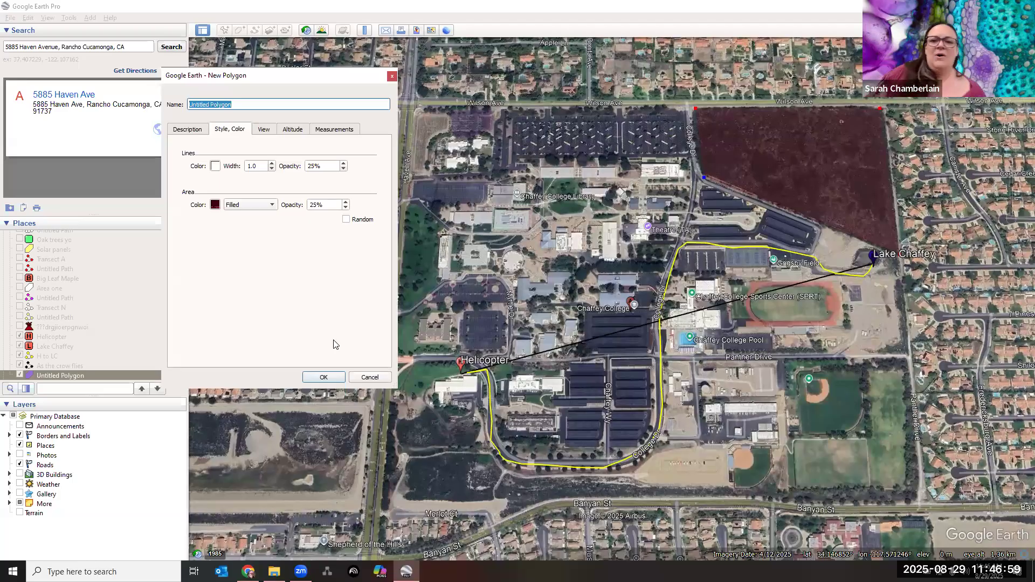
click(326, 376)
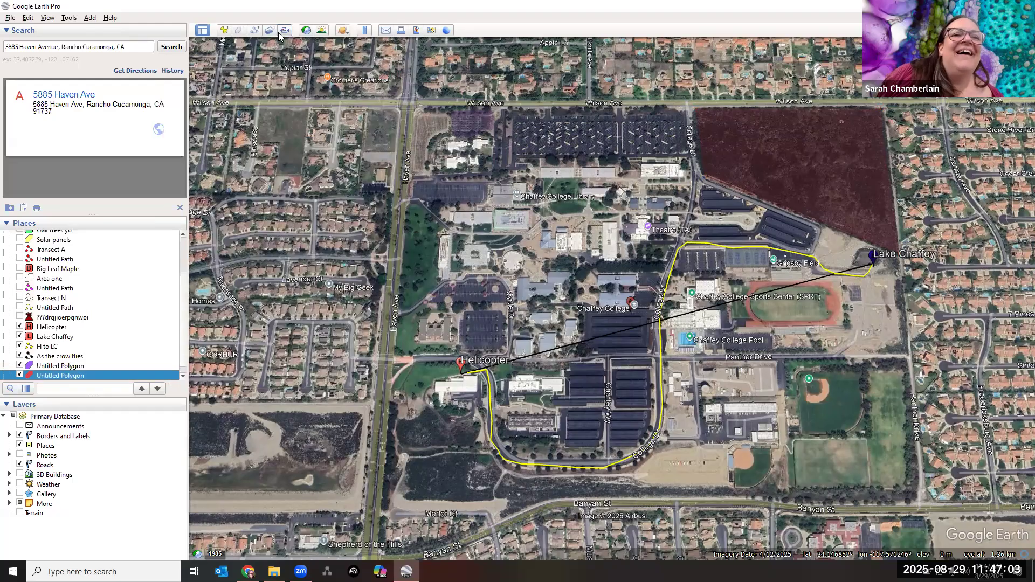
- Measure a straight line about 125 m long across the baseball field southeast of campus, using meters, and save it as a path
click(363, 31)
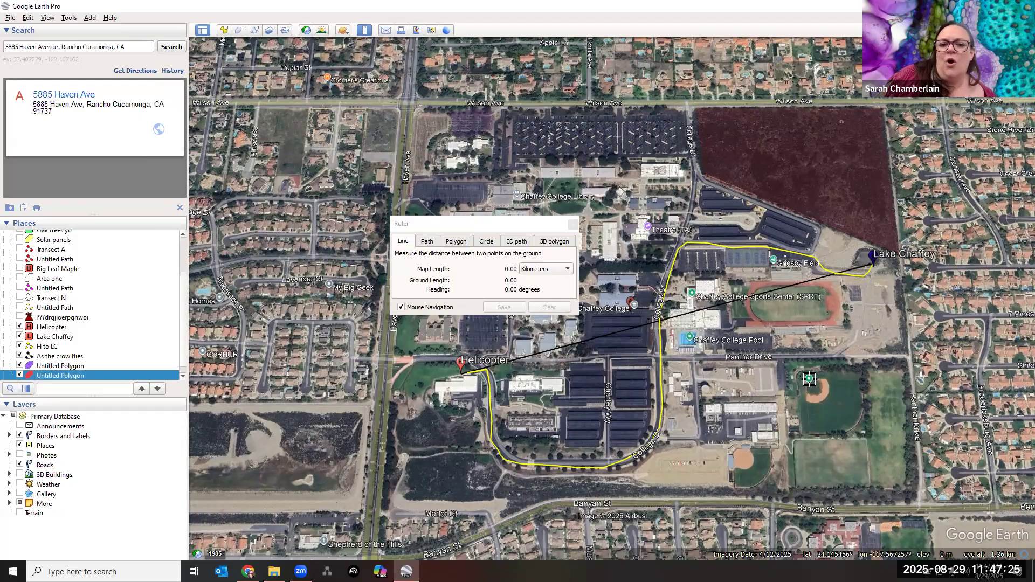
mouse_move(810, 380)
mouse_down()
mouse_move(815, 393)
mouse_move(795, 374)
mouse_up()
click(795, 374)
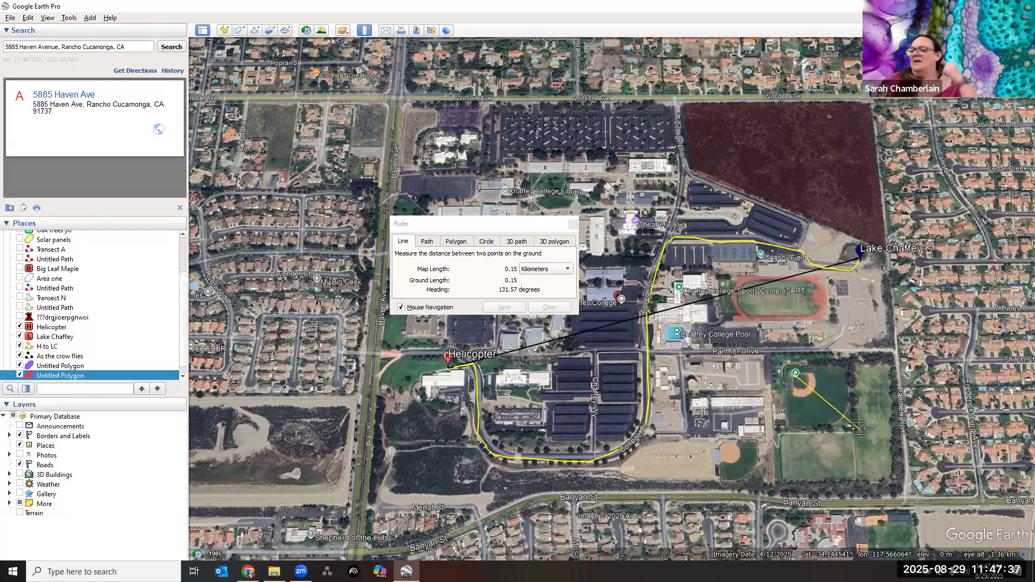
click(566, 271)
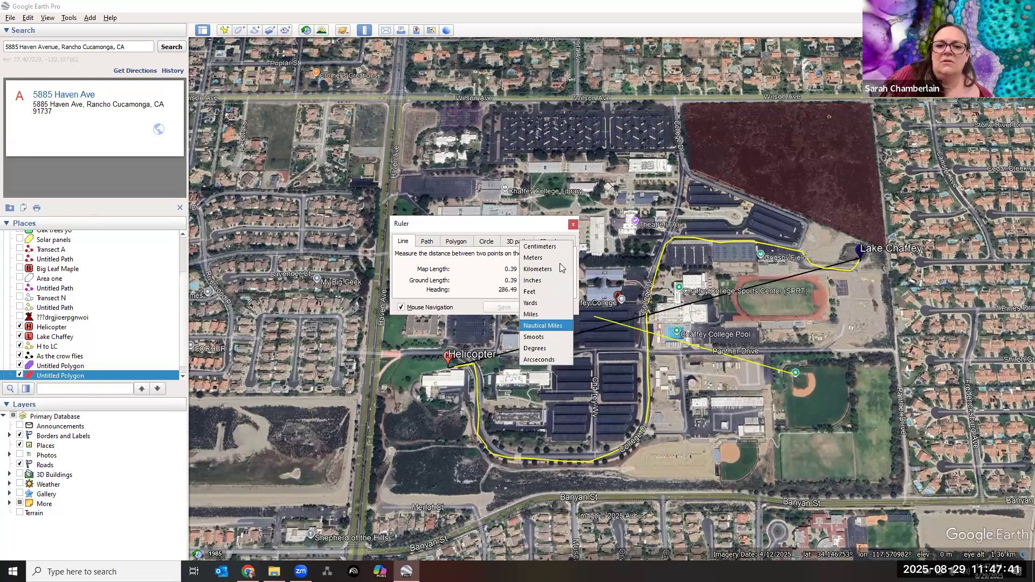
click(534, 258)
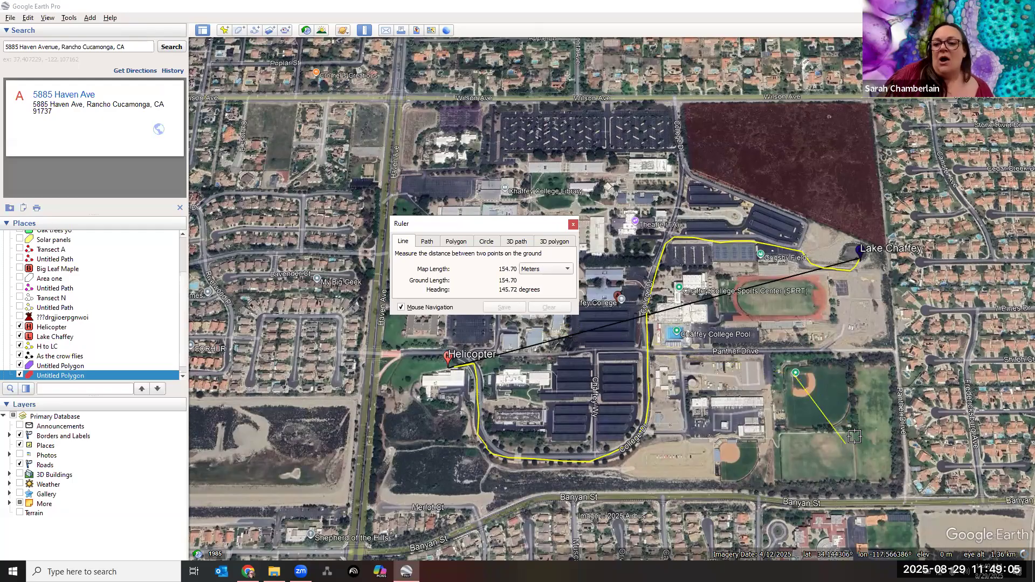
click(846, 419)
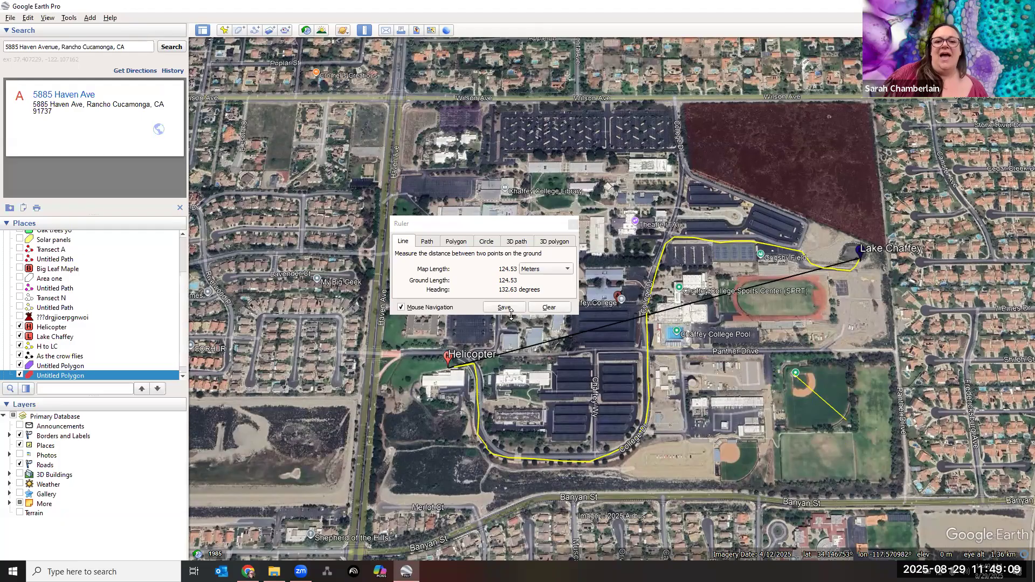
click(504, 308)
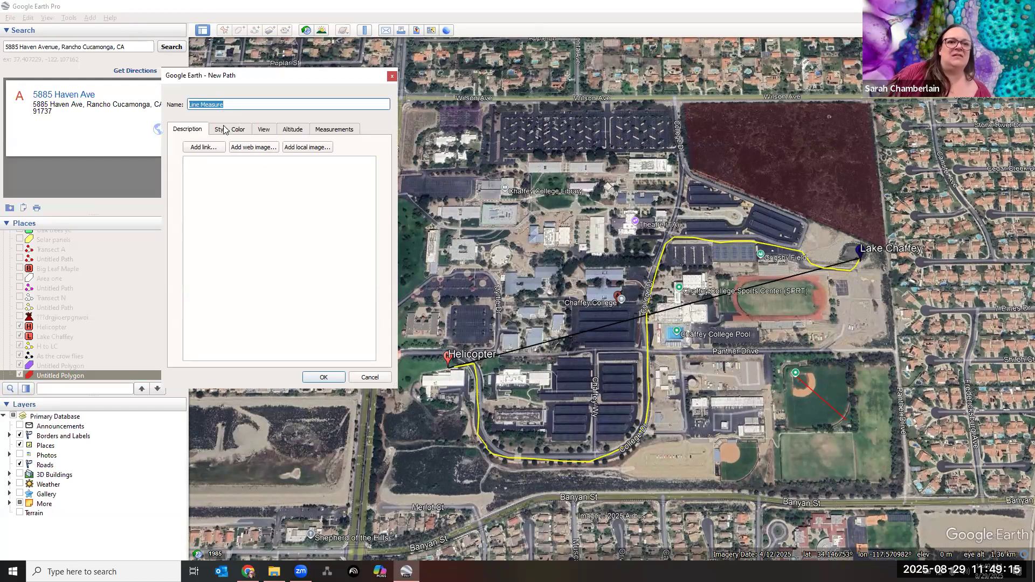
click(324, 377)
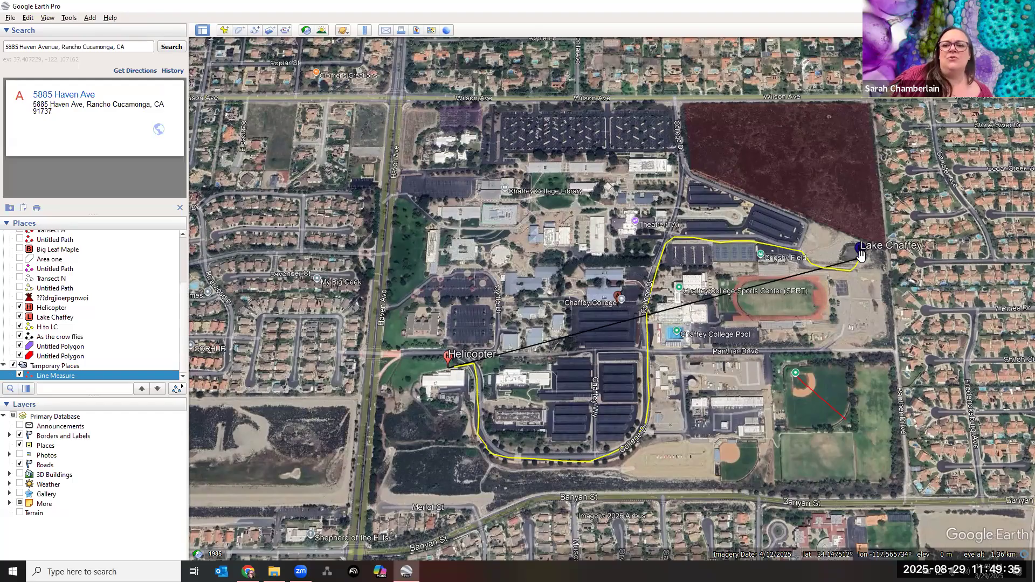
- Fly to the Lake Chaffey placemark and view the commands available for the Helicopter placemark
click(861, 256)
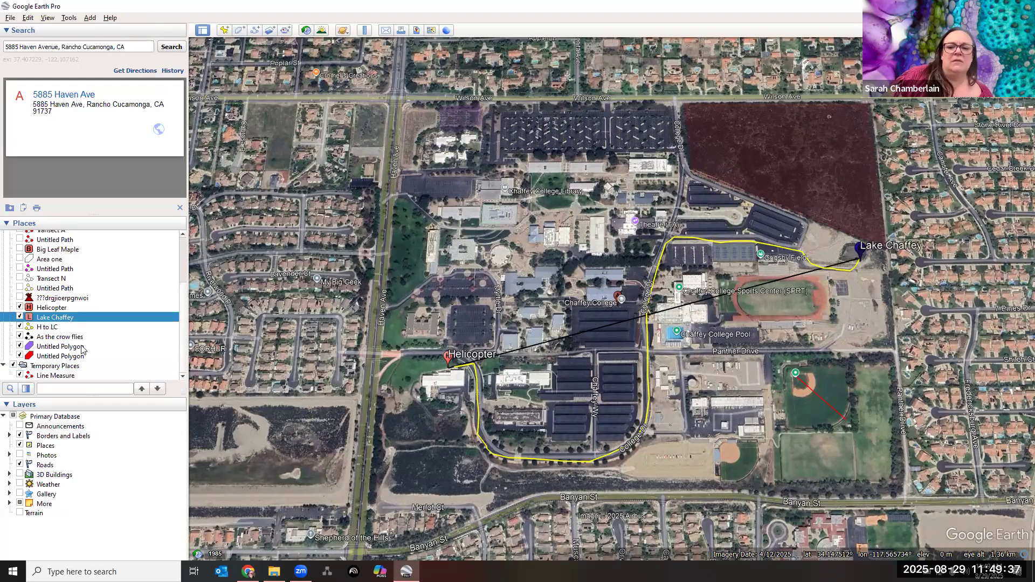
double_click(57, 319)
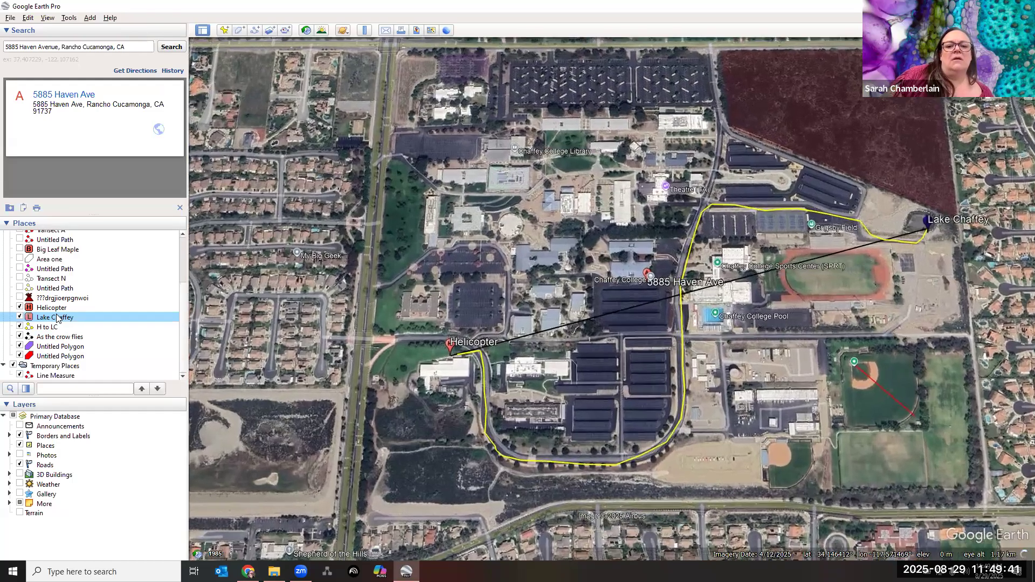
scroll(470, 414, up, 2)
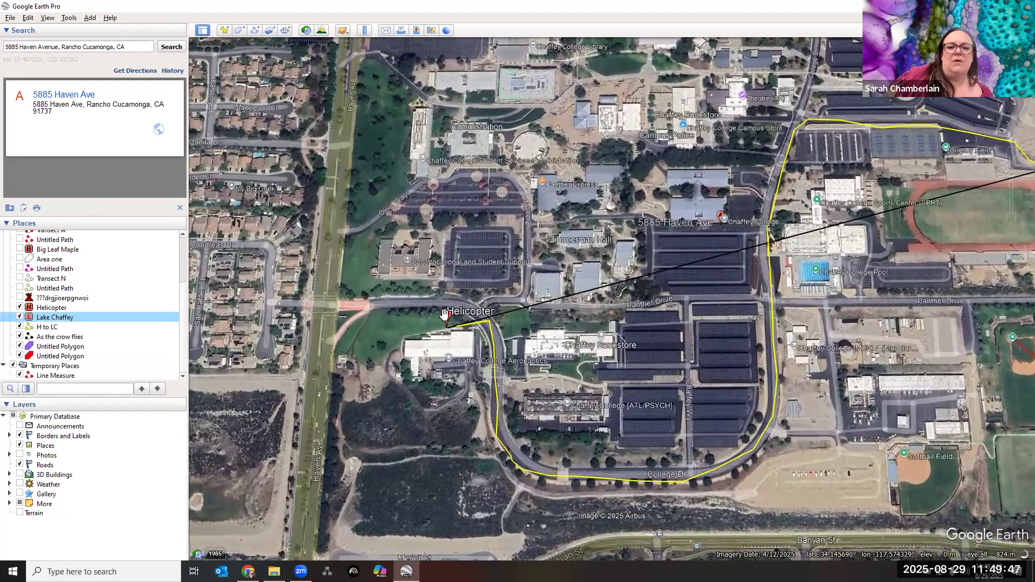
right_click(445, 314)
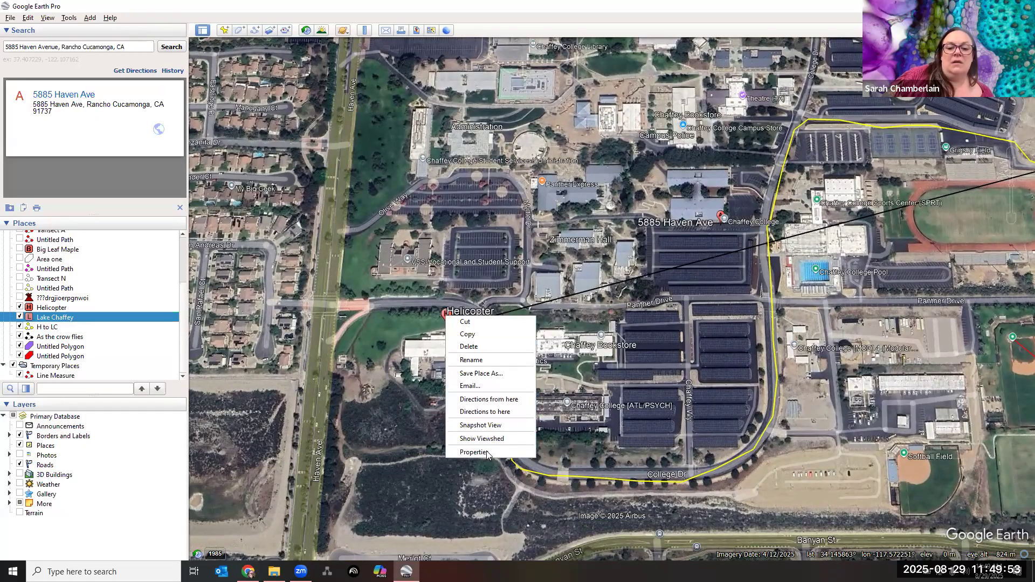
click(130, 529)
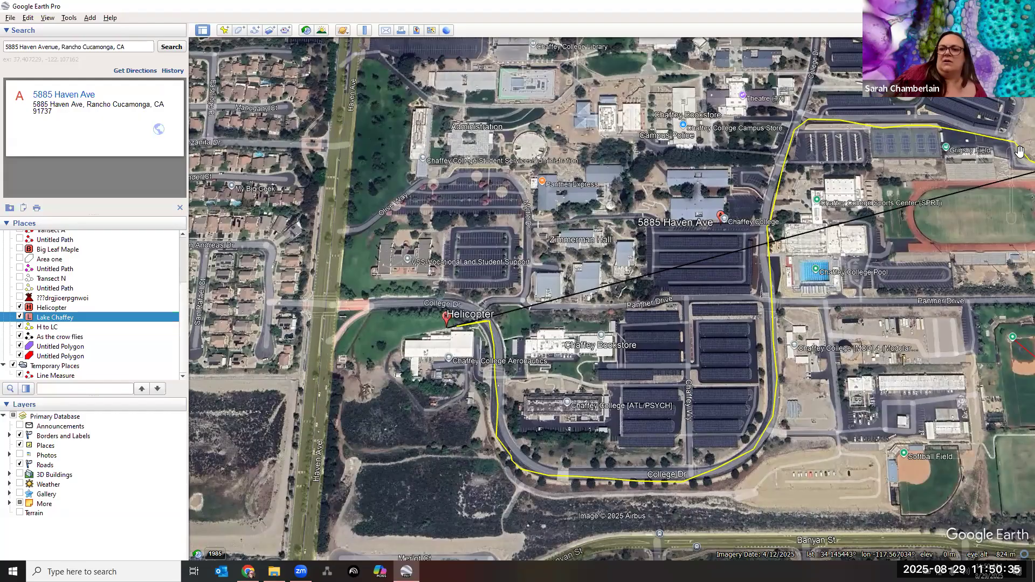
- Examine the road path and the straight-line path between Helicopter and Lake Chaffey along with the campus polygons
drag(1019, 151, 791, 212)
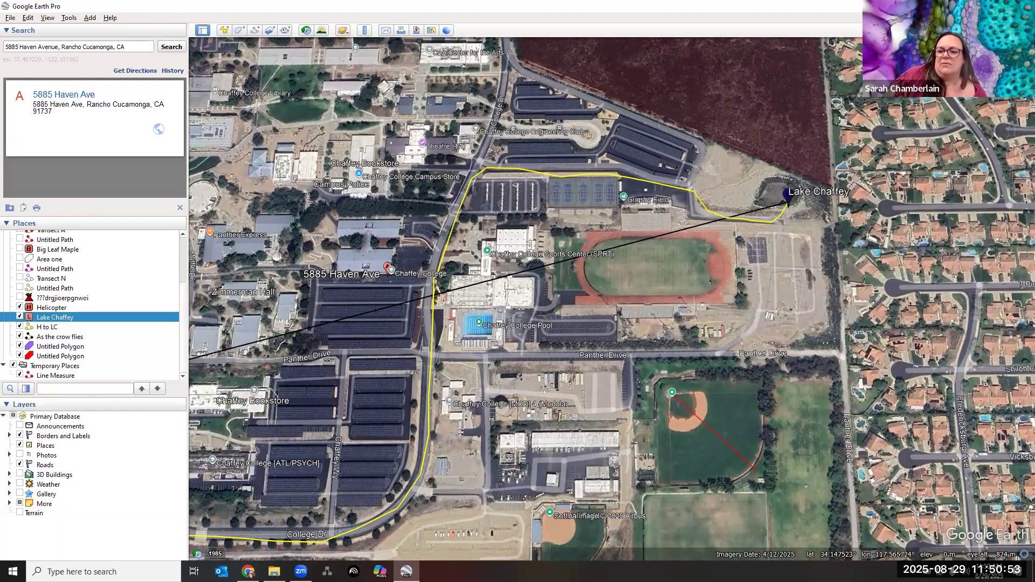
scroll(436, 68, up, 2)
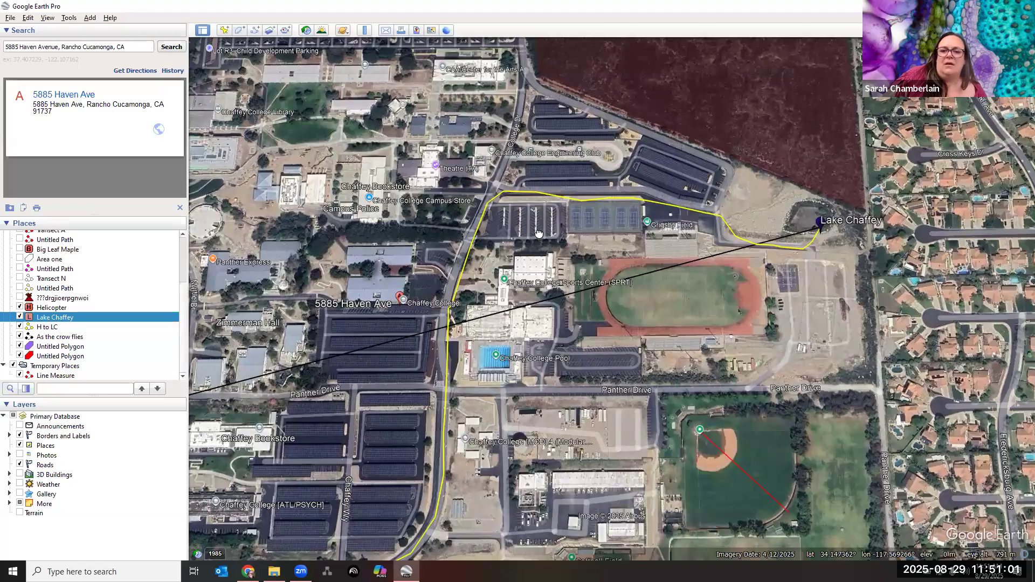
scroll(538, 230, up, 1)
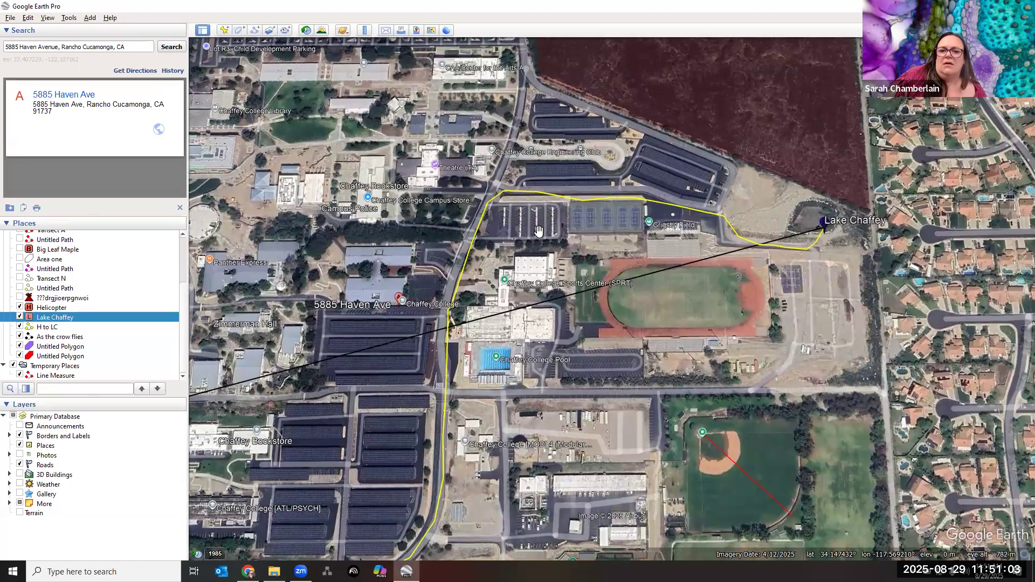
drag(567, 352, 422, 366)
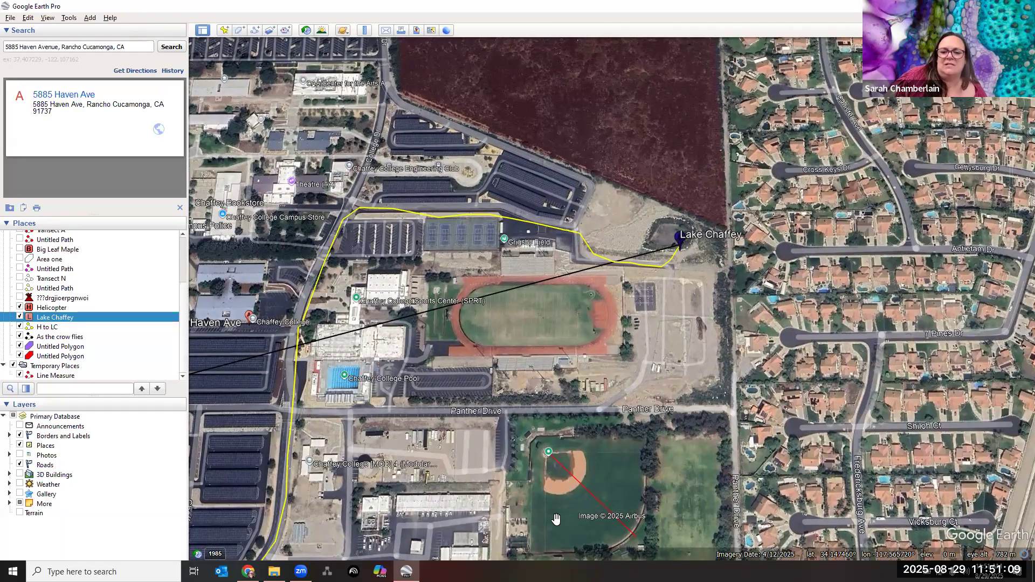
mouse_move(232, 431)
mouse_down()
mouse_move(360, 400)
mouse_move(426, 409)
mouse_up()
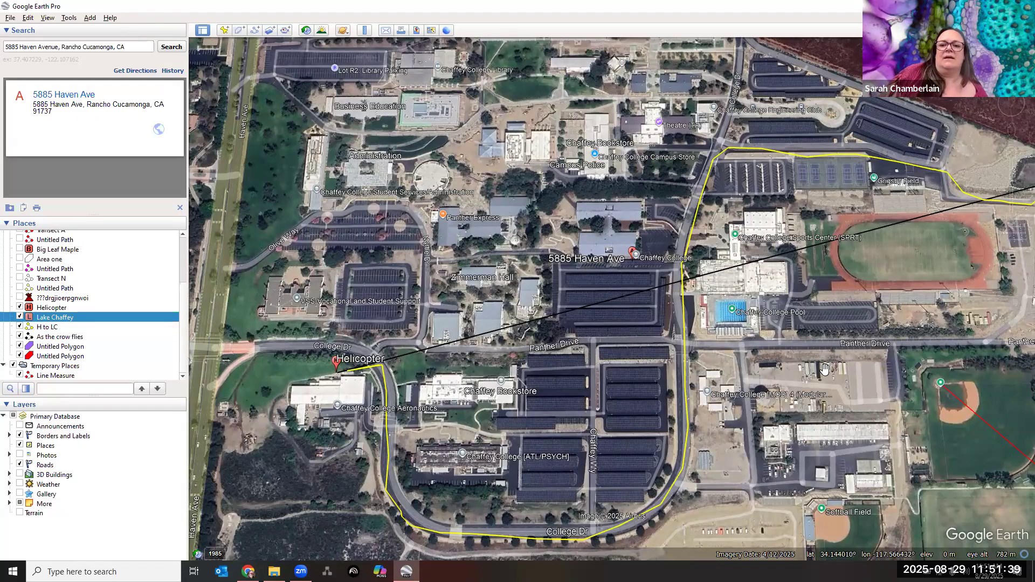
scroll(825, 370, down, 3)
drag(777, 377, 703, 392)
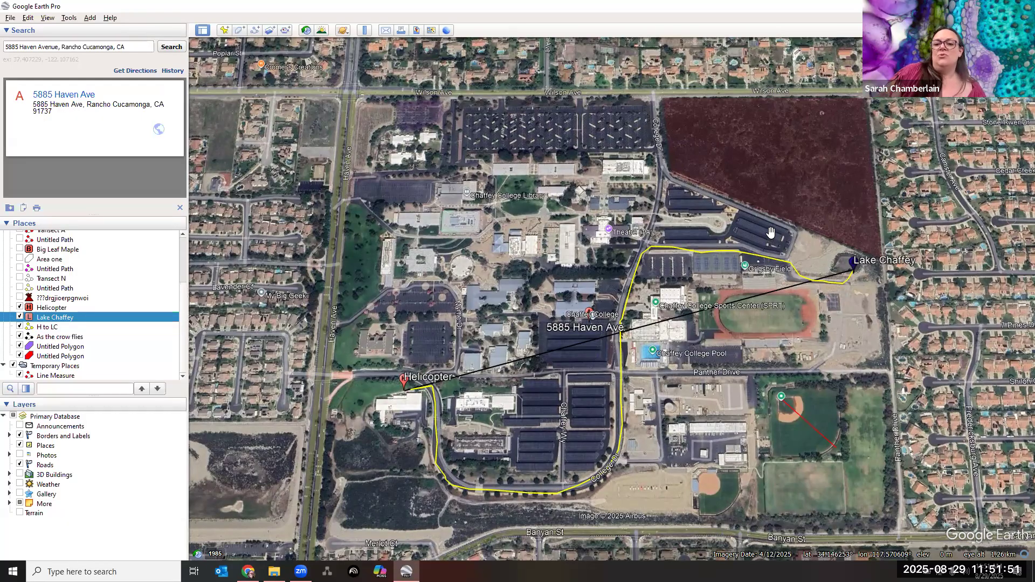
drag(663, 245, 694, 262)
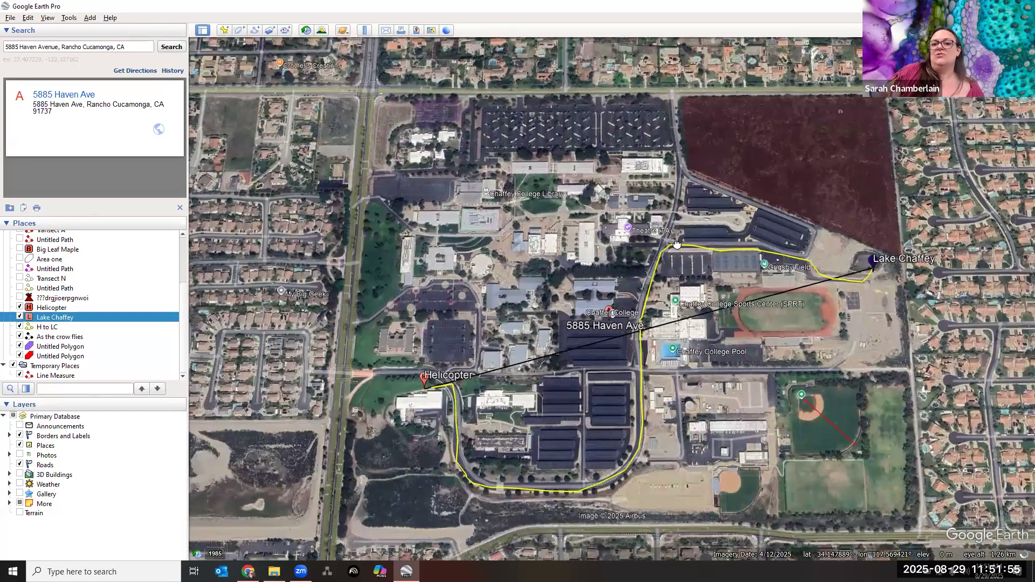
scroll(831, 302, up, 3)
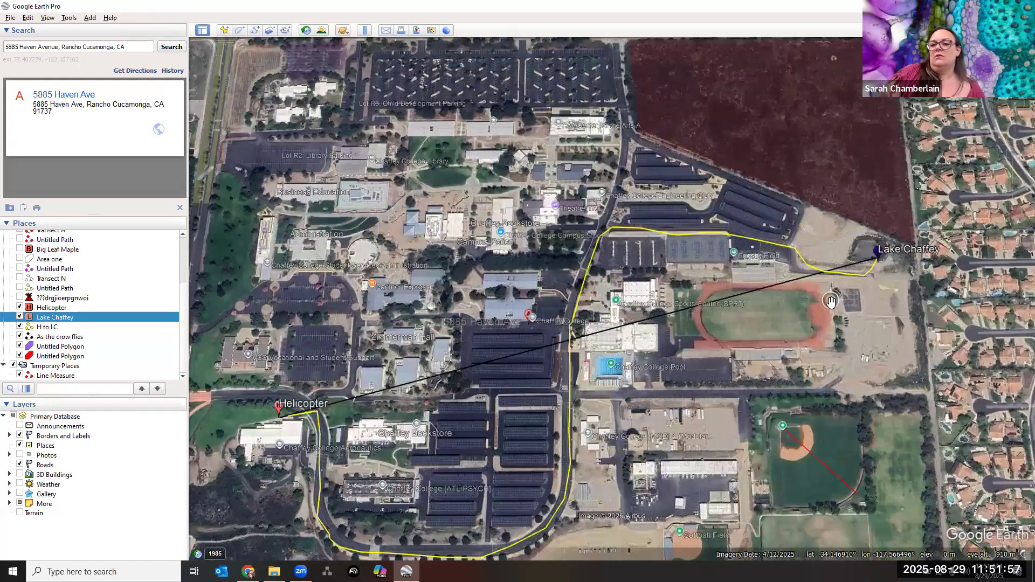
scroll(830, 302, down, 3)
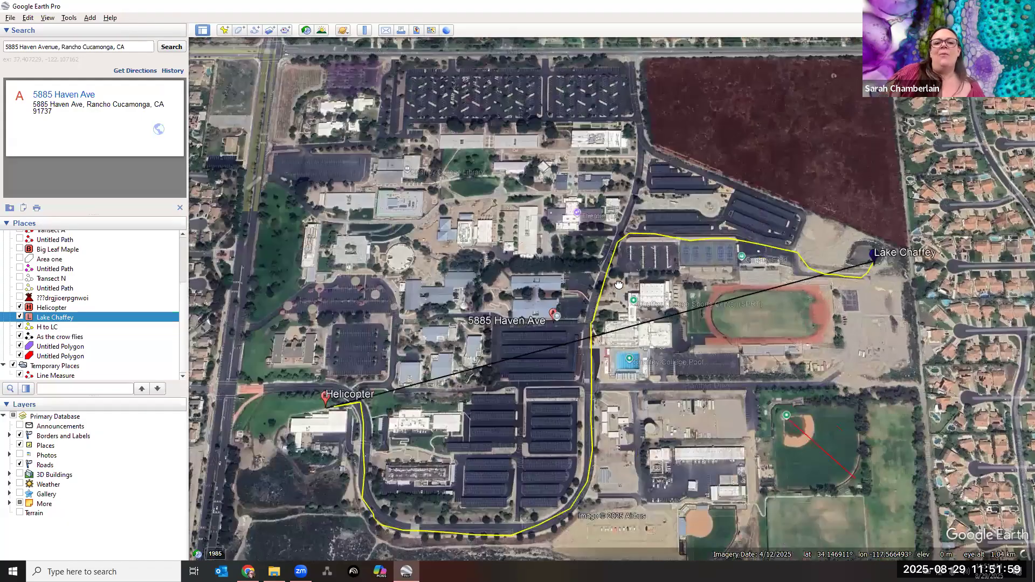
scroll(656, 277, down, 3)
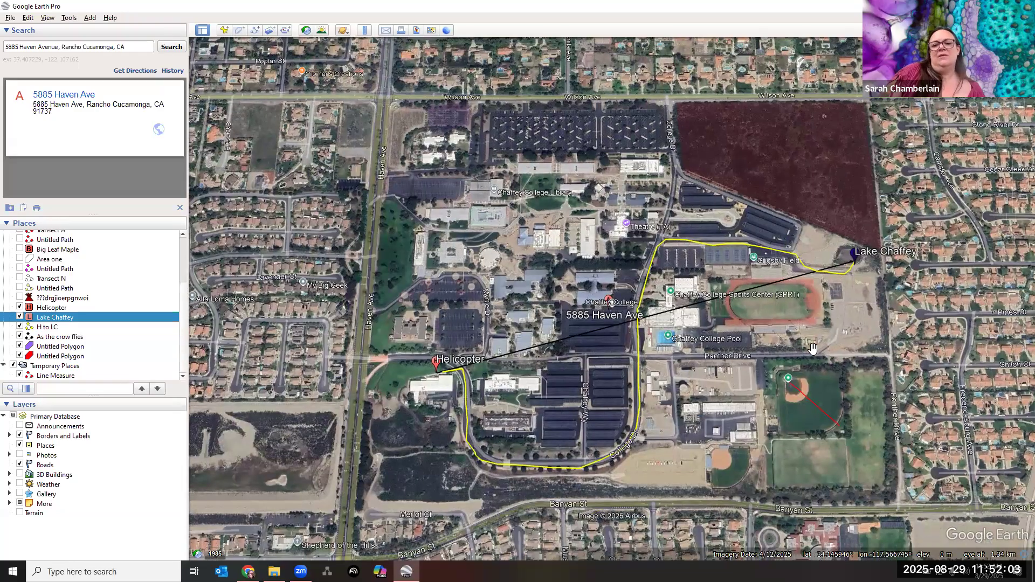
scroll(813, 347, up, 3)
scroll(813, 348, down, 3)
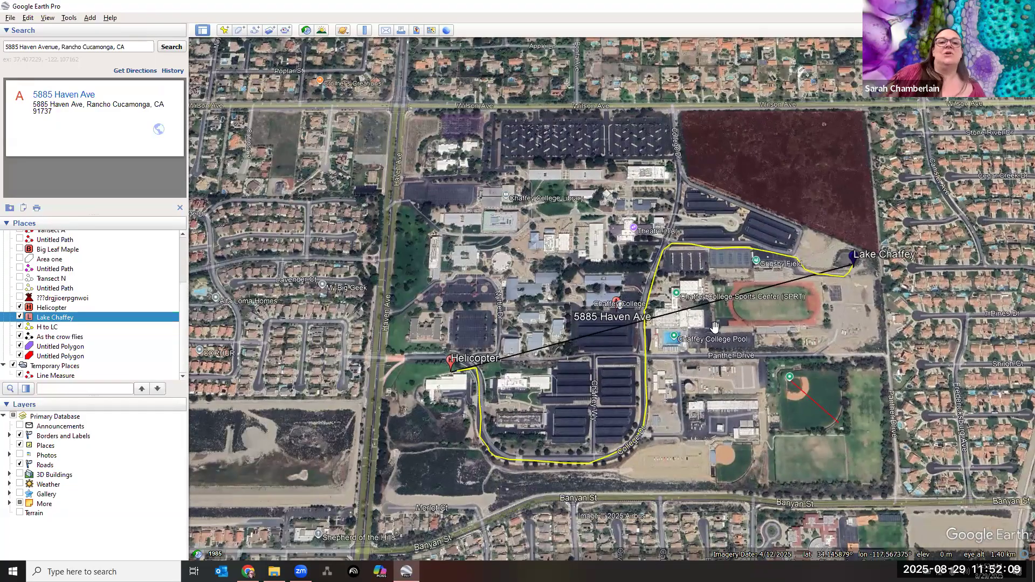
- Open the print layout and position the map so the campus from Helicopter to Lake Chaffey fits within the page
click(401, 32)
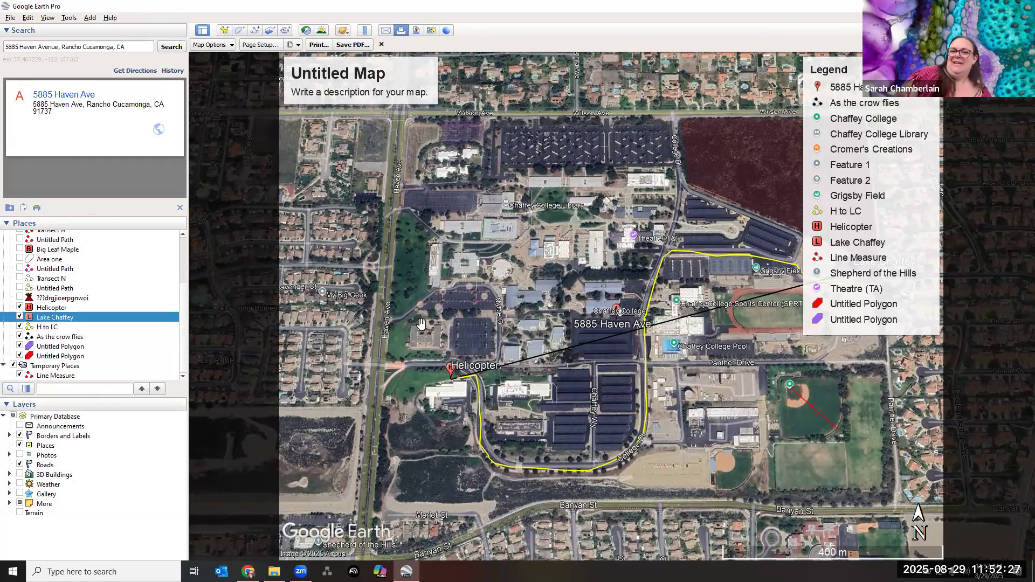
drag(352, 322, 319, 329)
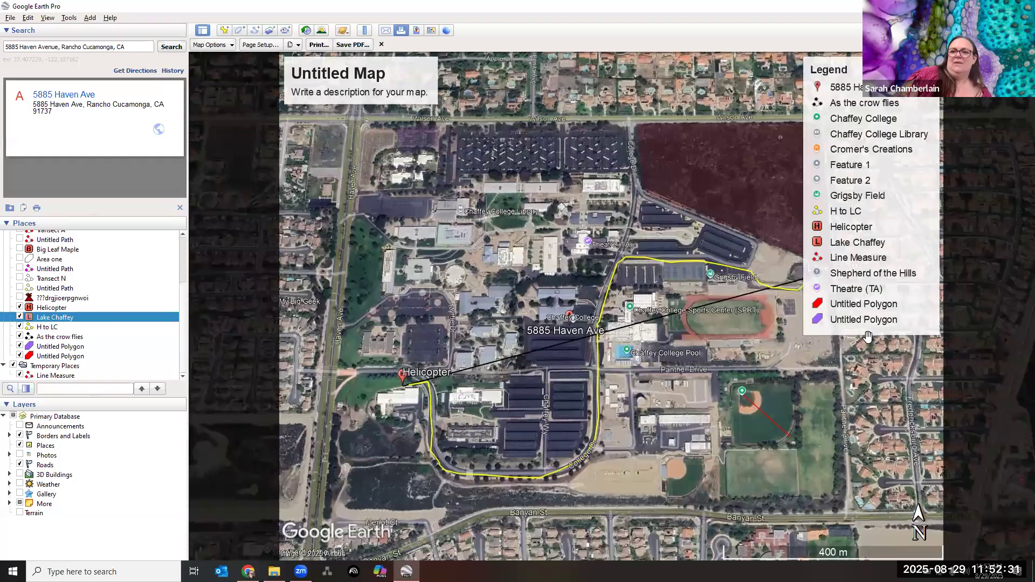
drag(831, 356, 822, 328)
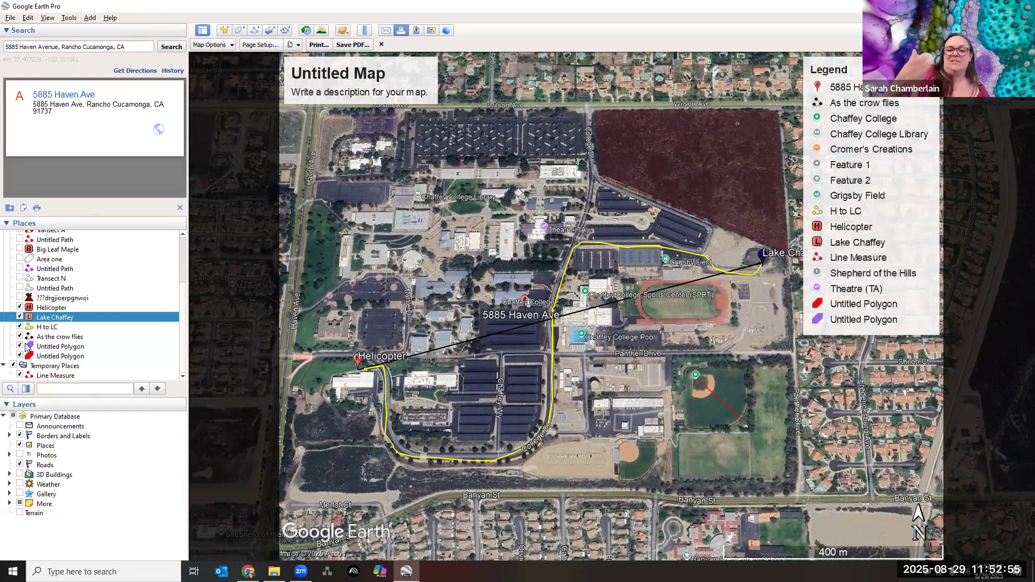
- Hide the Borders and Labels, Places, and Roads layers from the print map
click(21, 439)
click(20, 446)
click(20, 446)
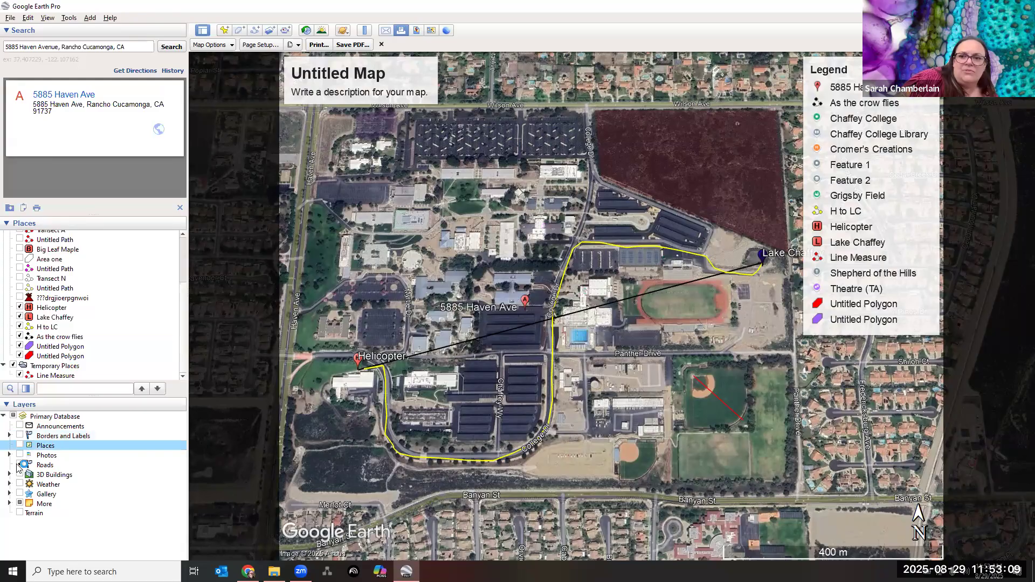
click(20, 465)
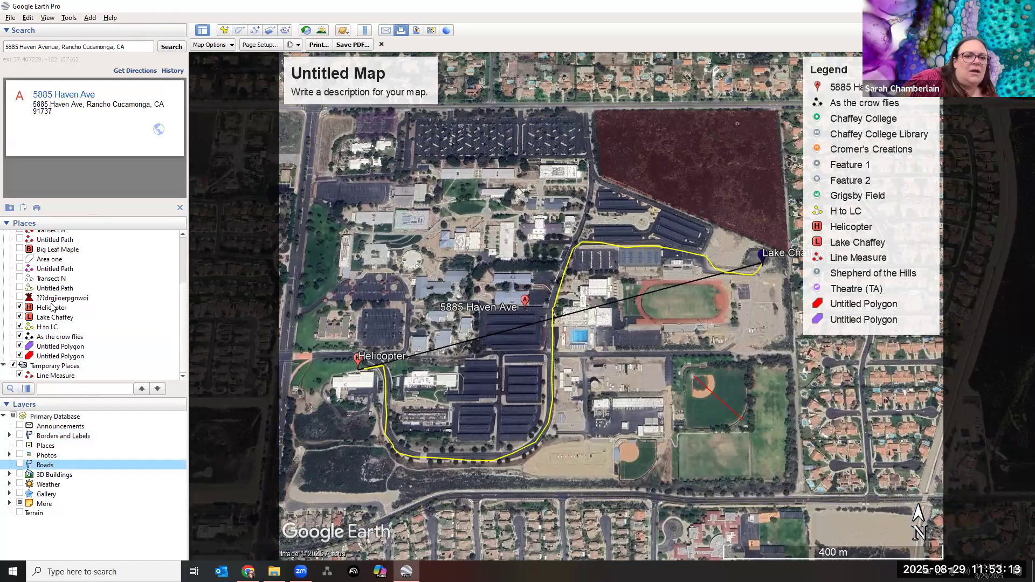
scroll(56, 294, up, 2)
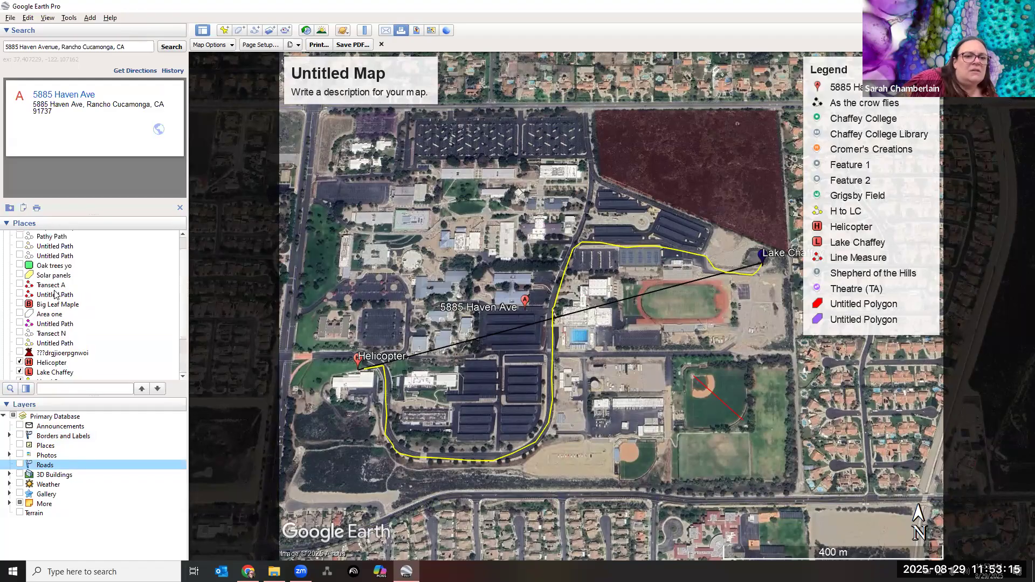
scroll(56, 294, down, 2)
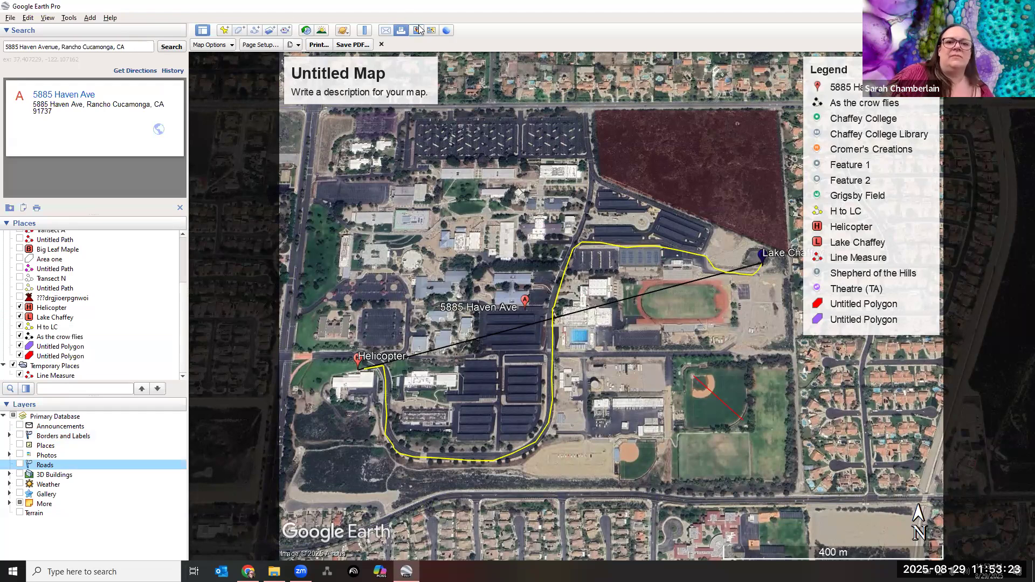
- Leave the print layout, shift the map so the Lake Chaffey label sits clear of the legend, and reopen the print layout
click(401, 31)
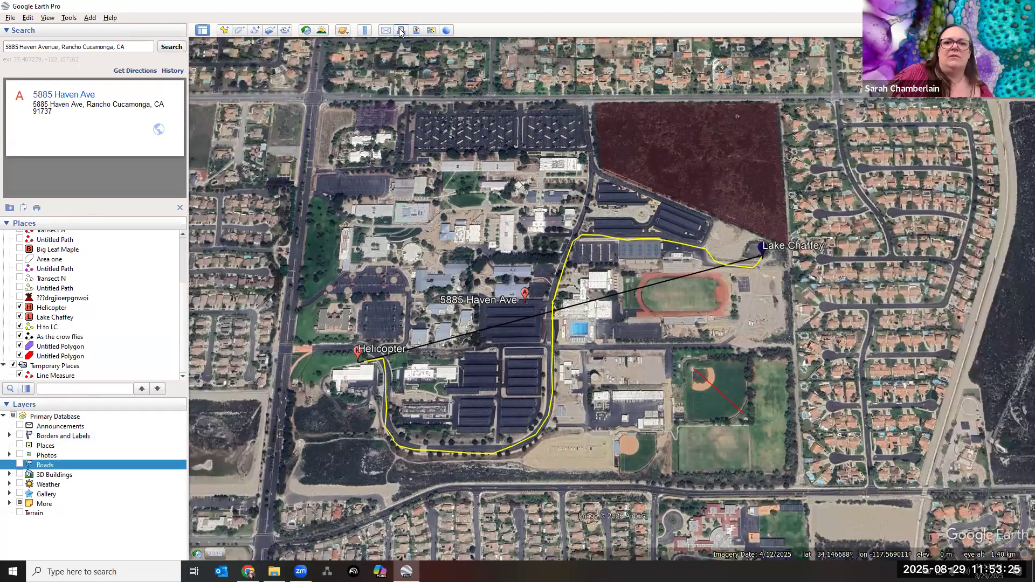
drag(473, 124, 453, 138)
click(365, 32)
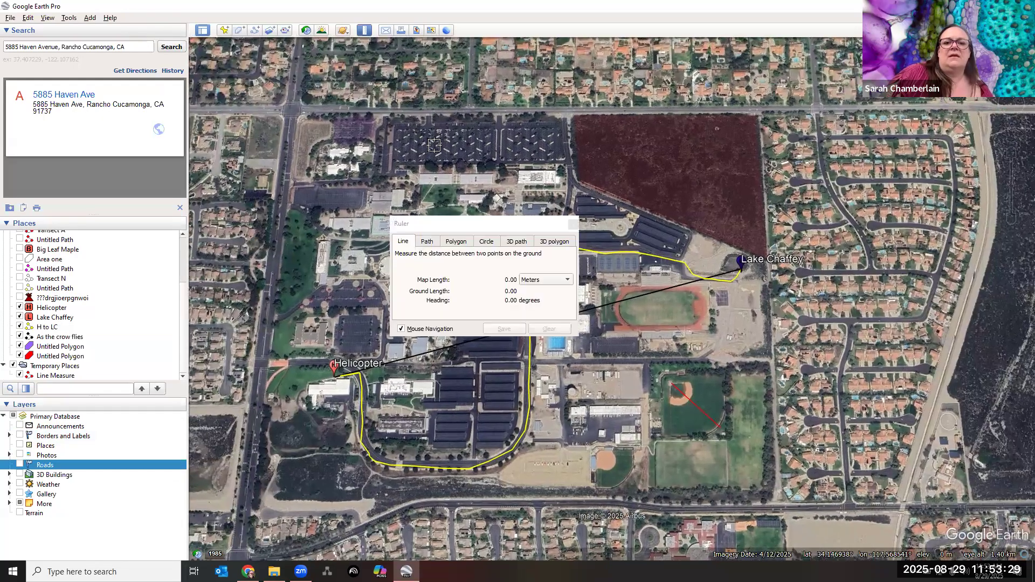
click(366, 31)
click(400, 30)
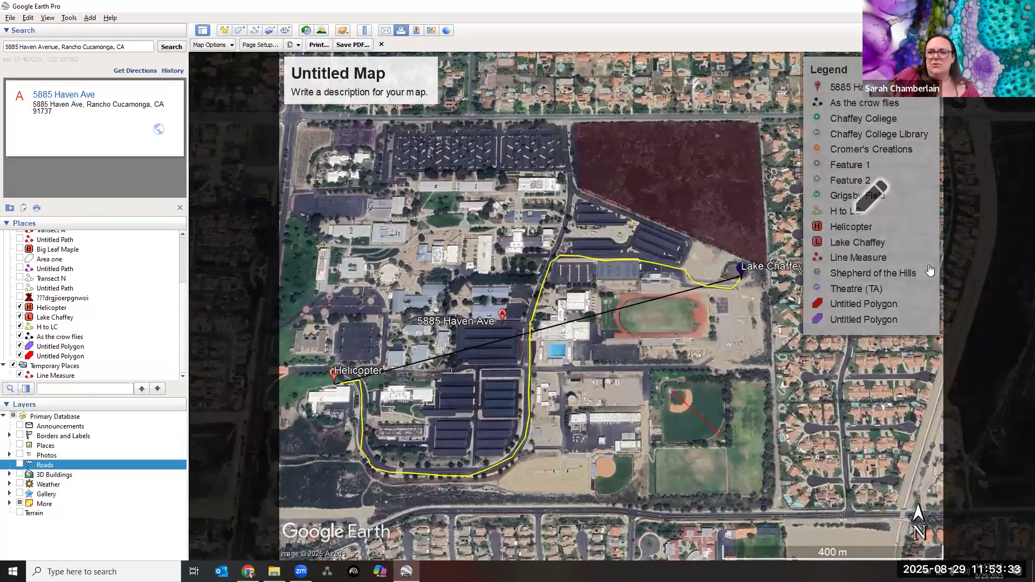
- Remove Chaffey College, Chaffey College Library, Cromer's Creations, Feature 1, Feature 2 and Grigsby Field from the map legend
click(871, 196)
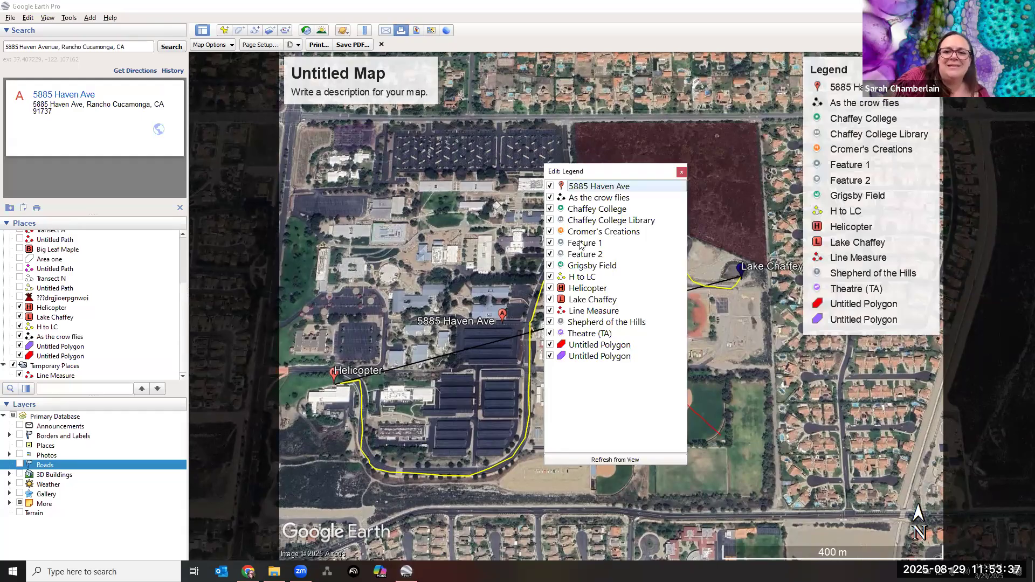
click(550, 209)
click(550, 221)
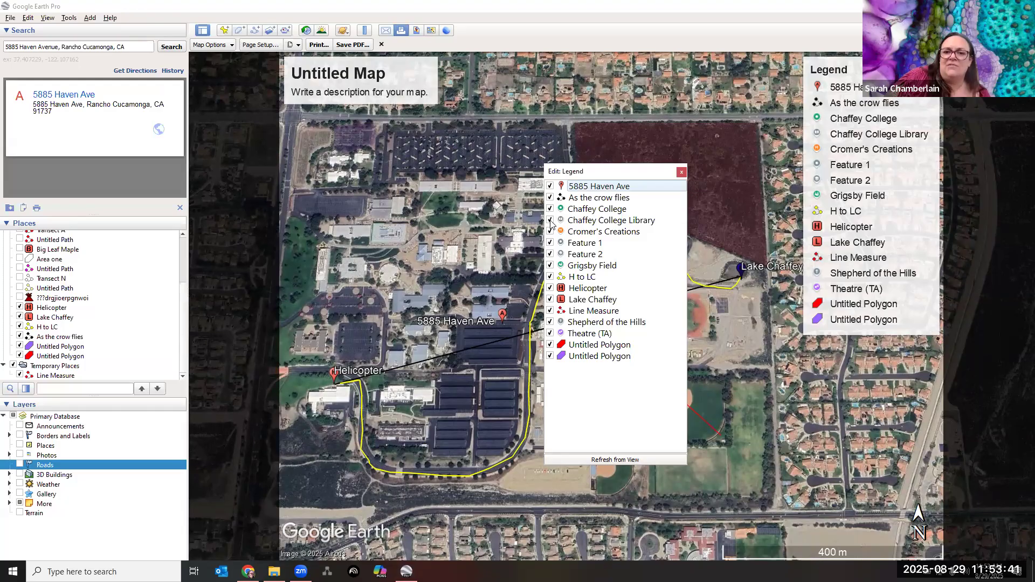
click(550, 232)
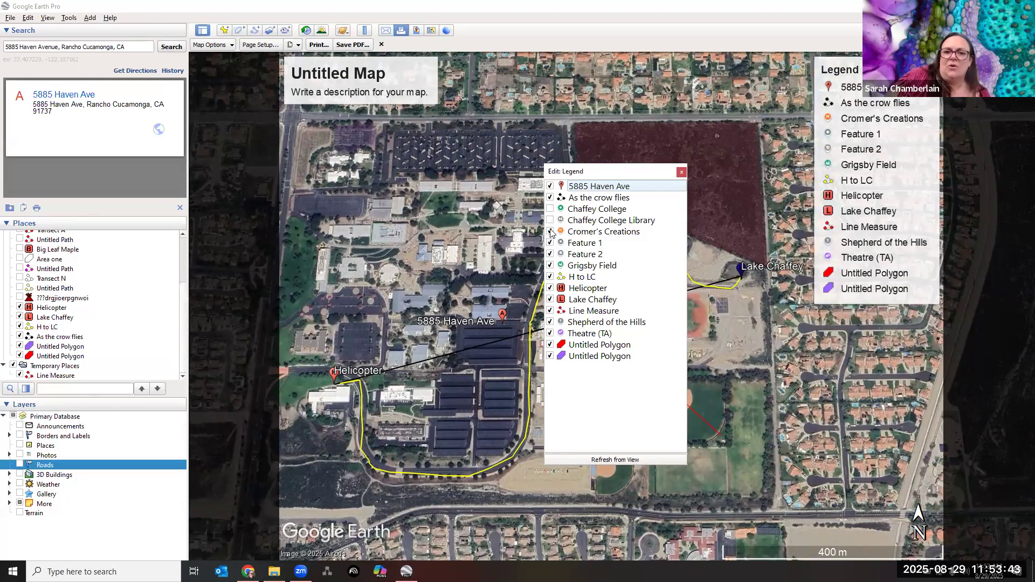
click(551, 243)
click(550, 255)
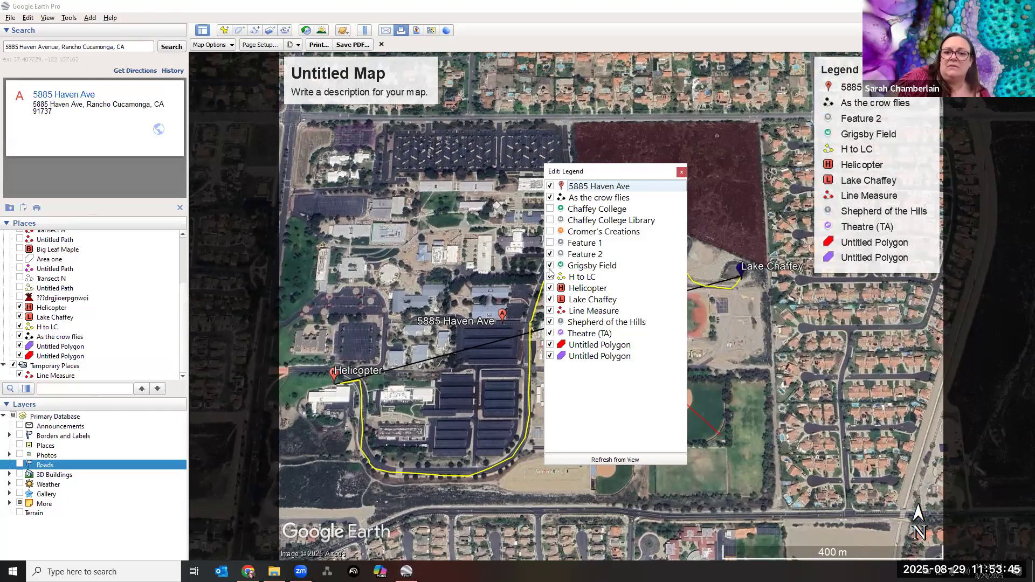
click(550, 266)
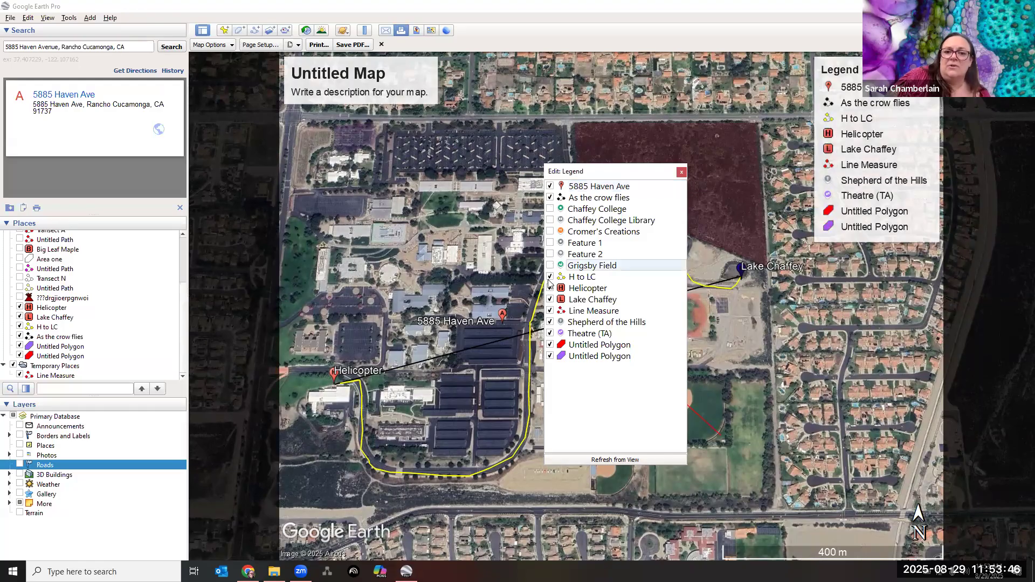
- Remove Shepherd of the Hills, Theatre (TA) and the street-address placemark from the map legend
click(550, 323)
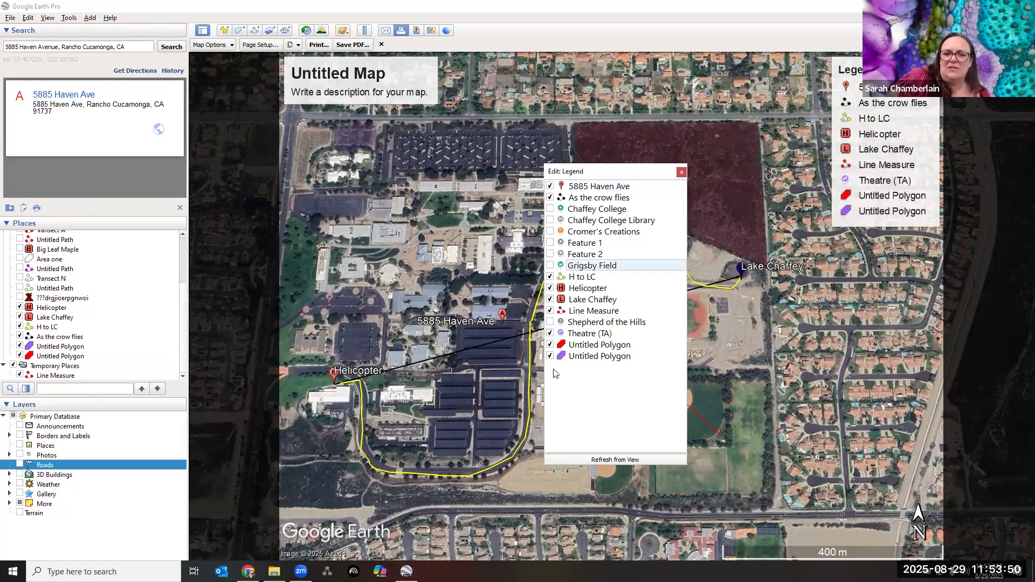
click(551, 333)
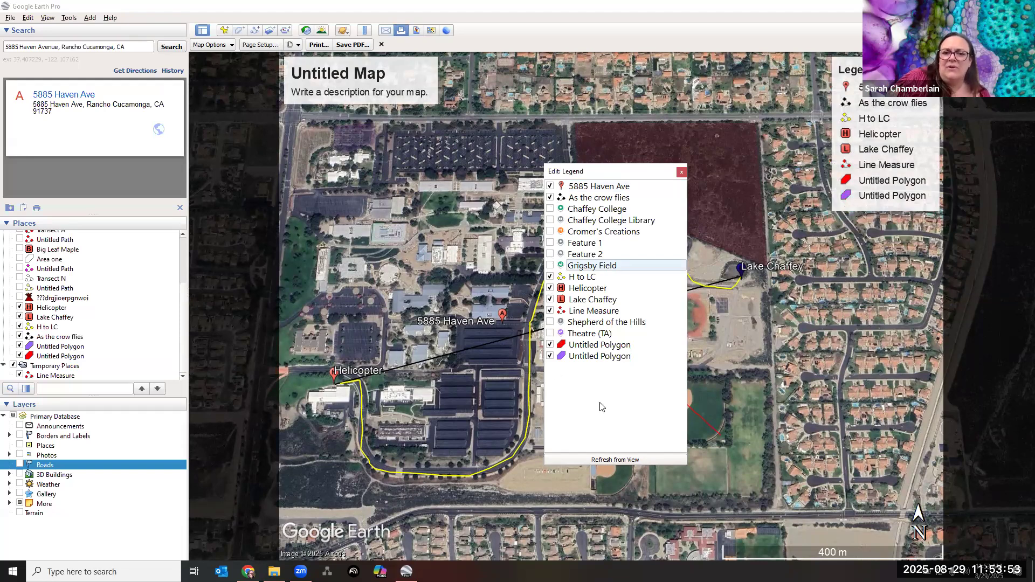
click(550, 187)
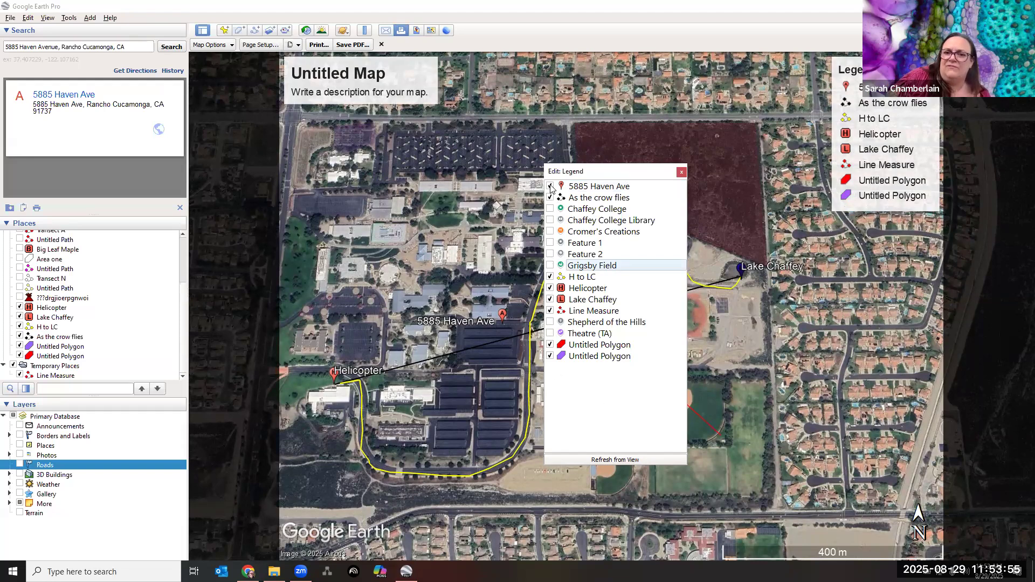
click(681, 173)
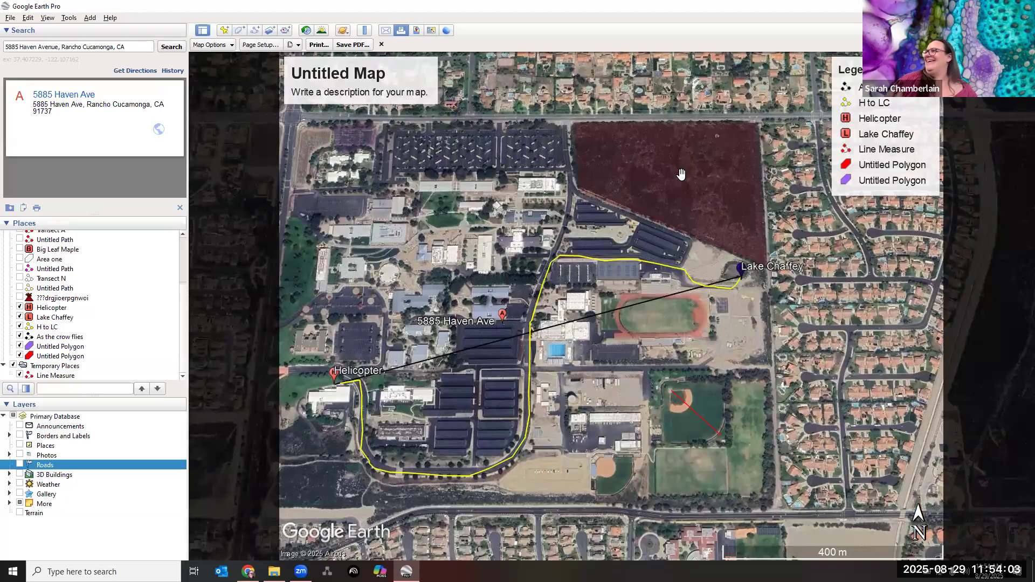
- Set the print map's title to "Chaffey College GPS Fun!"
click(334, 71)
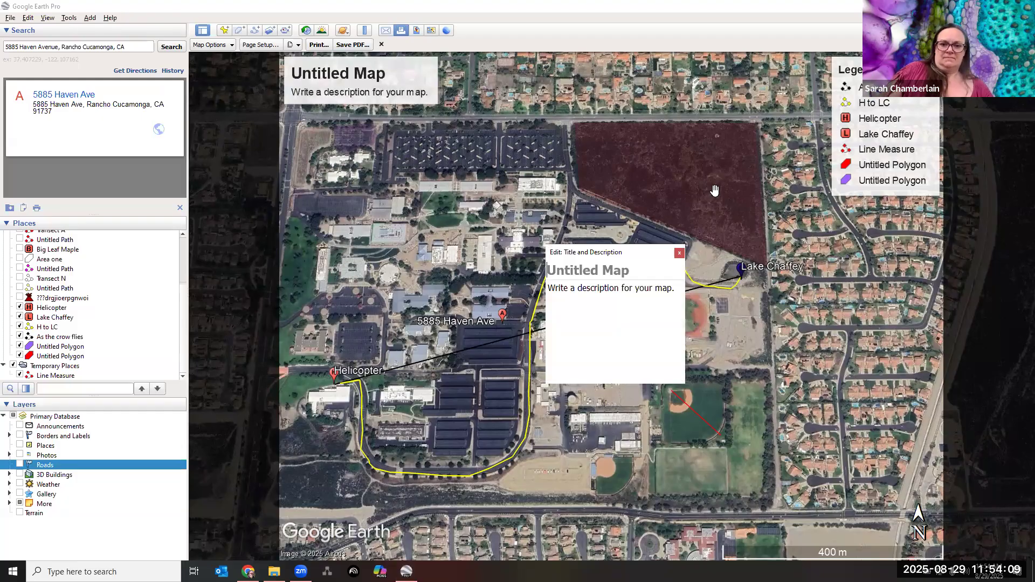
text(Cha)
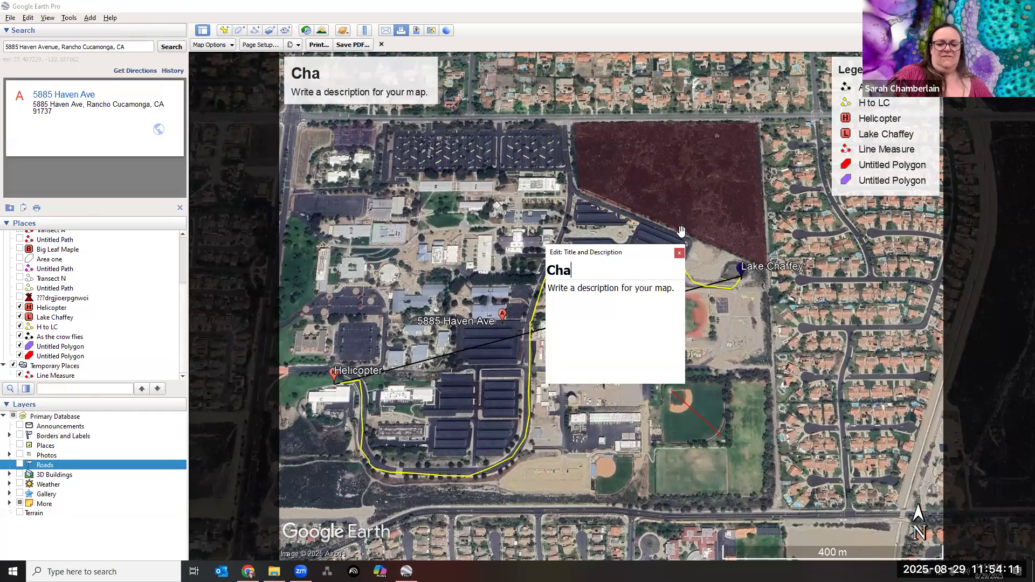
text(ffey Colleg)
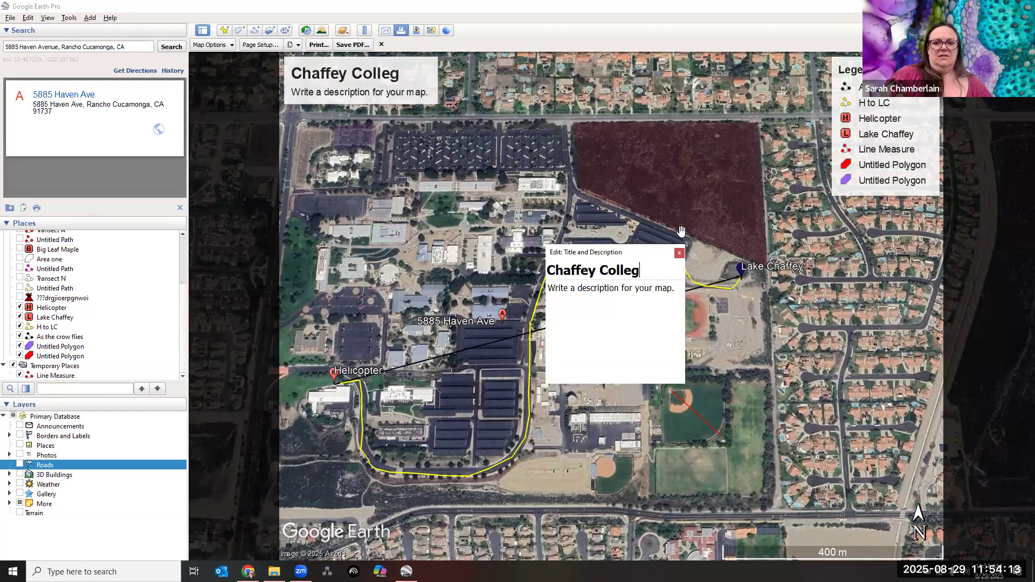
text(e GP)
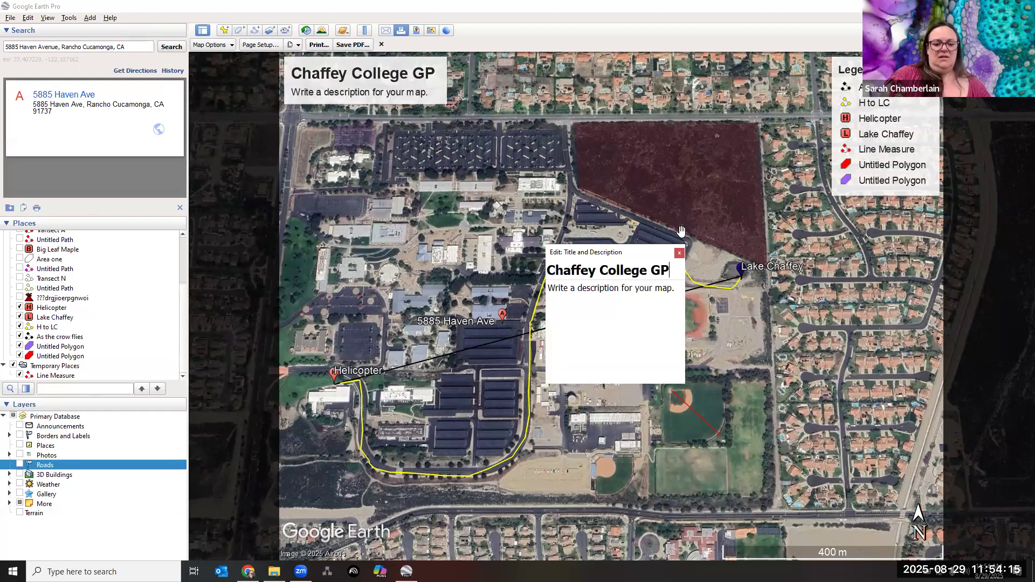
text(S Fun!)
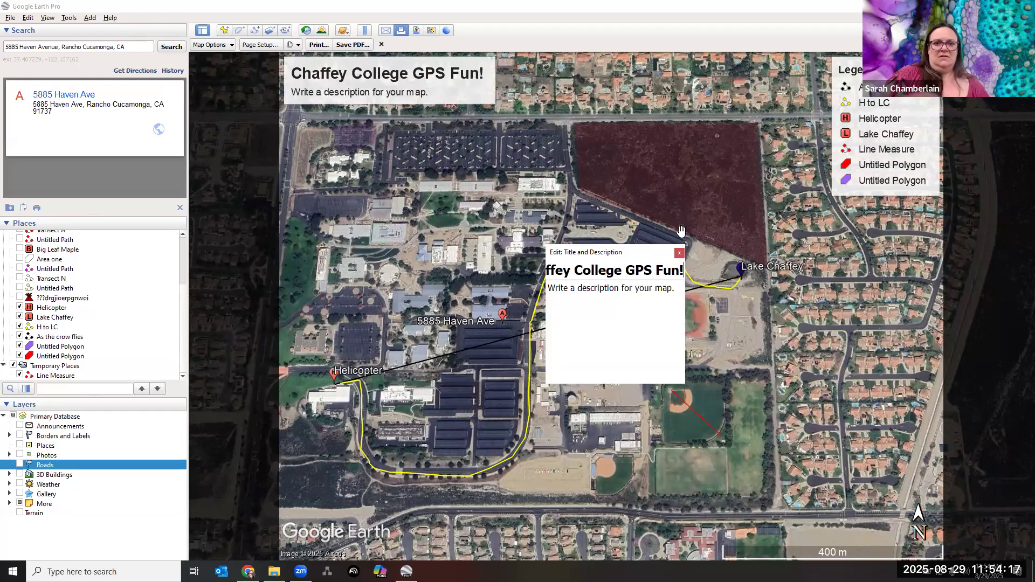
- Set the print map's description to "We went to random places and learned random things."
click(571, 289)
text(We wen)
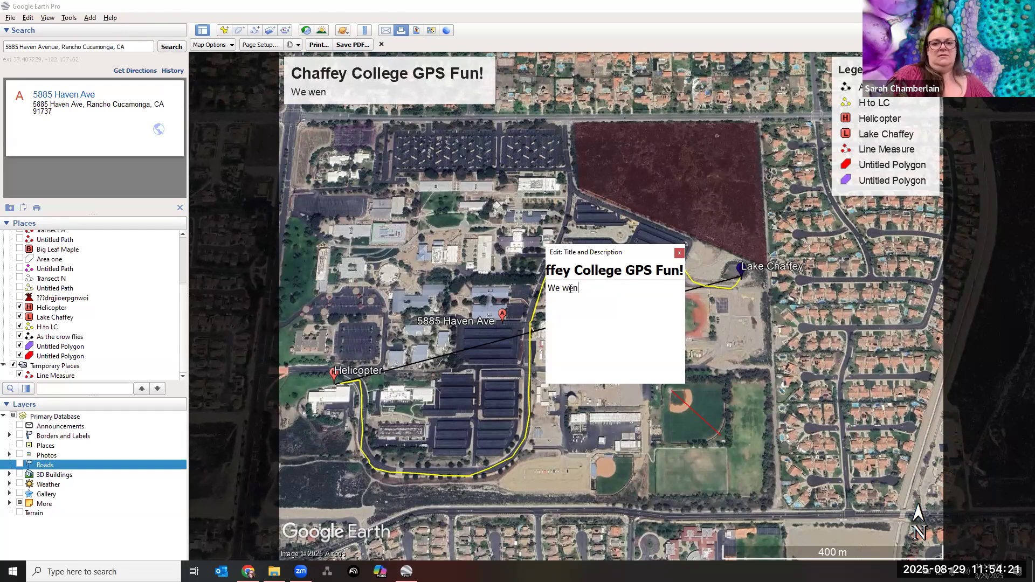
text(t to random polaces and)
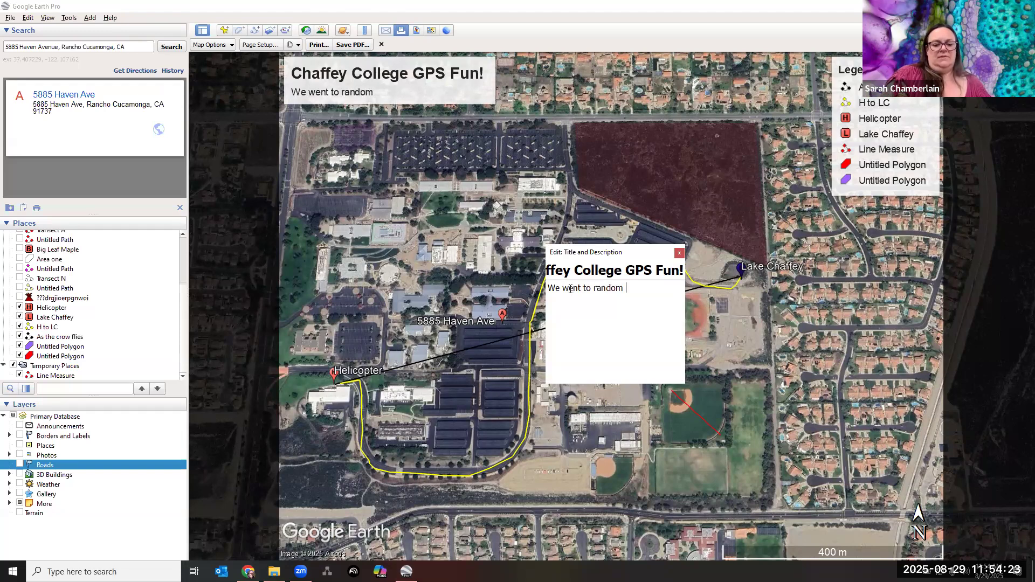
key(BackSpace)
key(BackSpace)
key(BackSpace)
key(BackSpace)
key(BackSpace)
key(BackSpace)
key(BackSpace)
key(BackSpace)
key(BackSpace)
key(BackSpace)
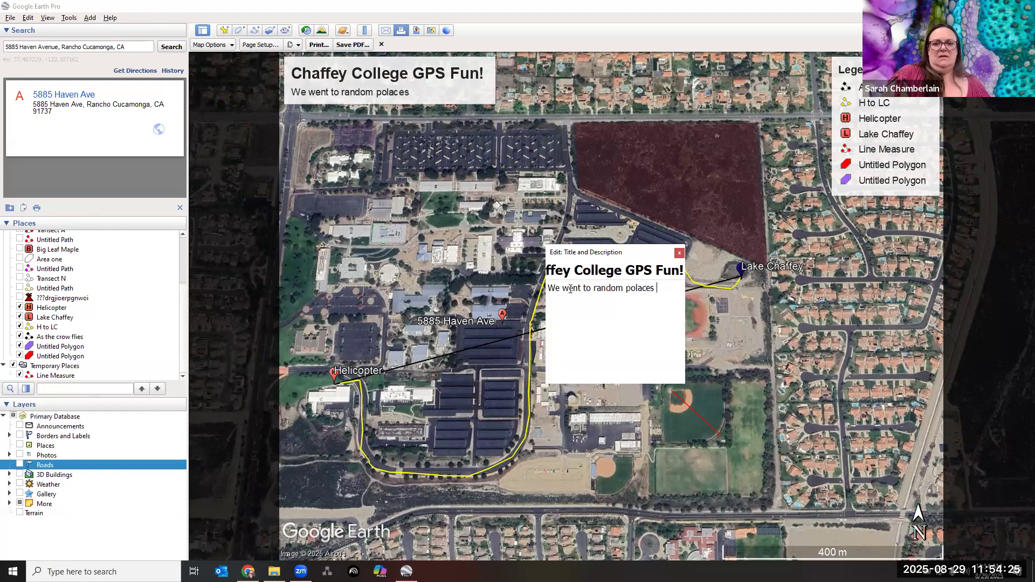
text(lac)
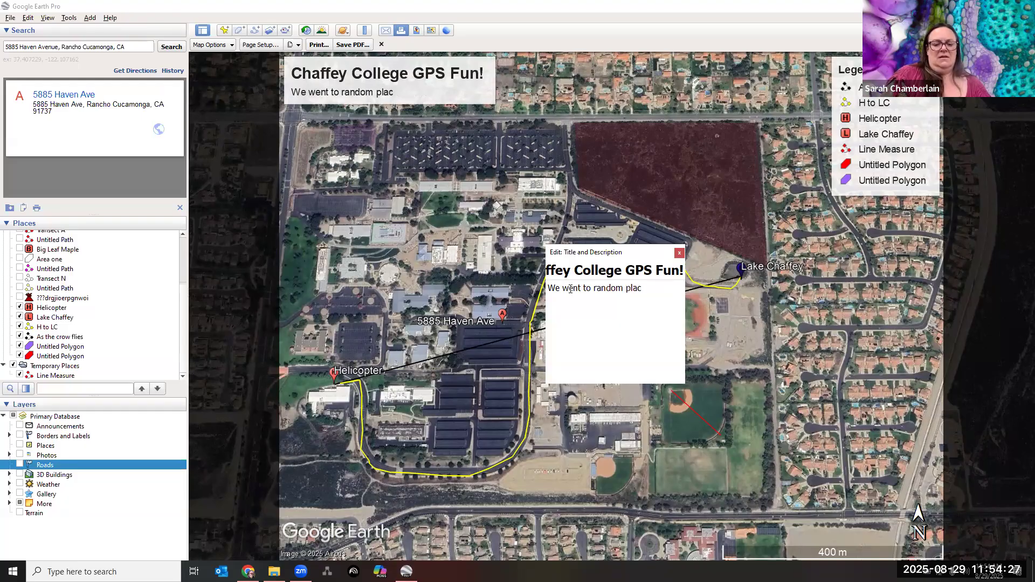
text(es and learn)
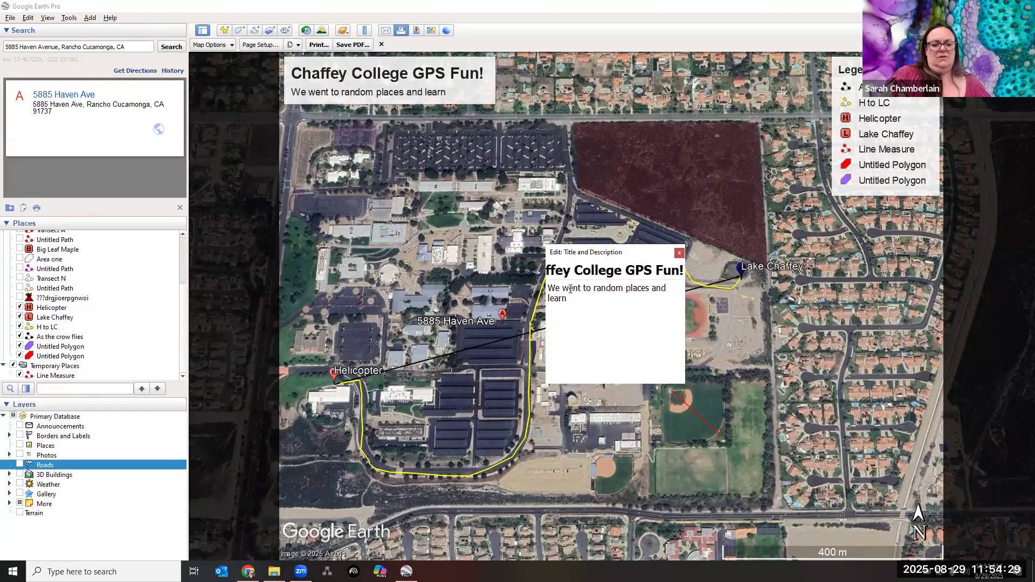
text(ed ran)
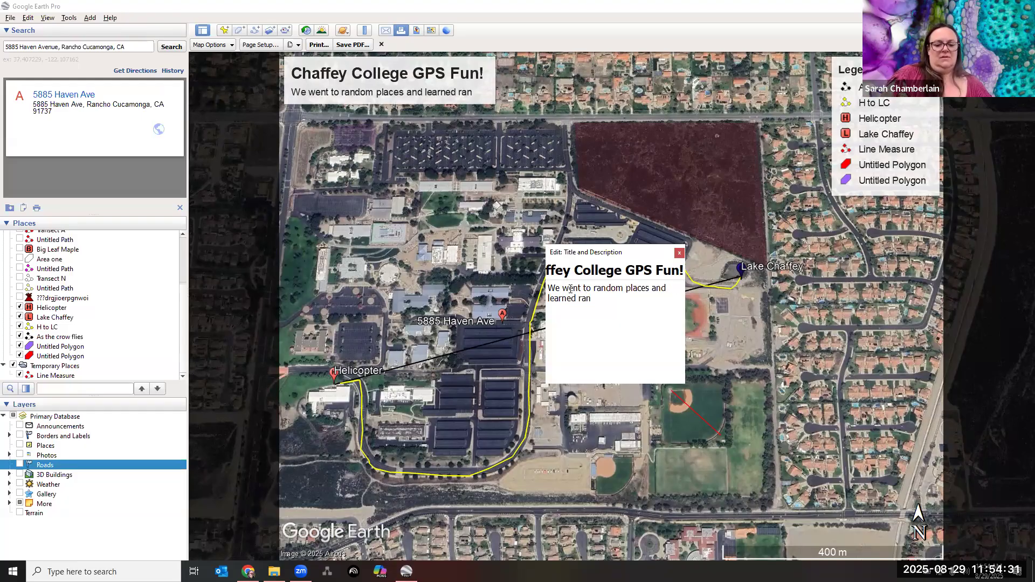
text(dom things.)
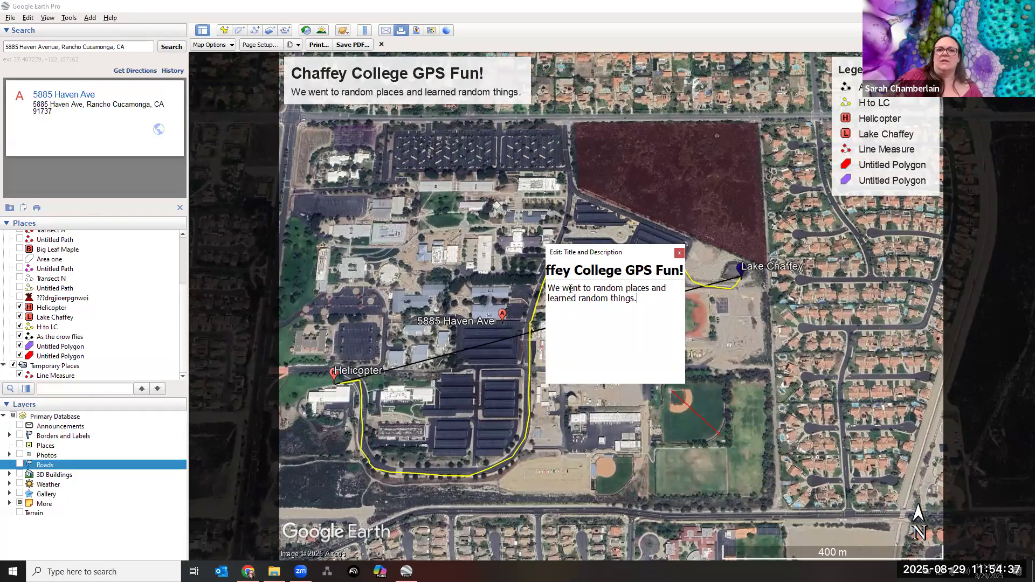
click(679, 254)
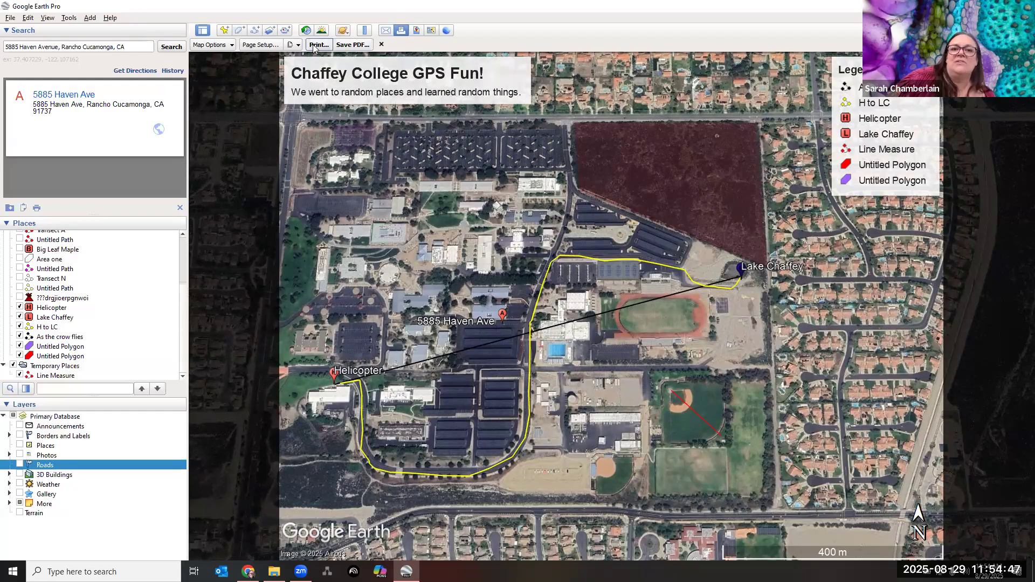
- Save the map layout to the Desktop as a PDF named "GPS map fun"
click(347, 45)
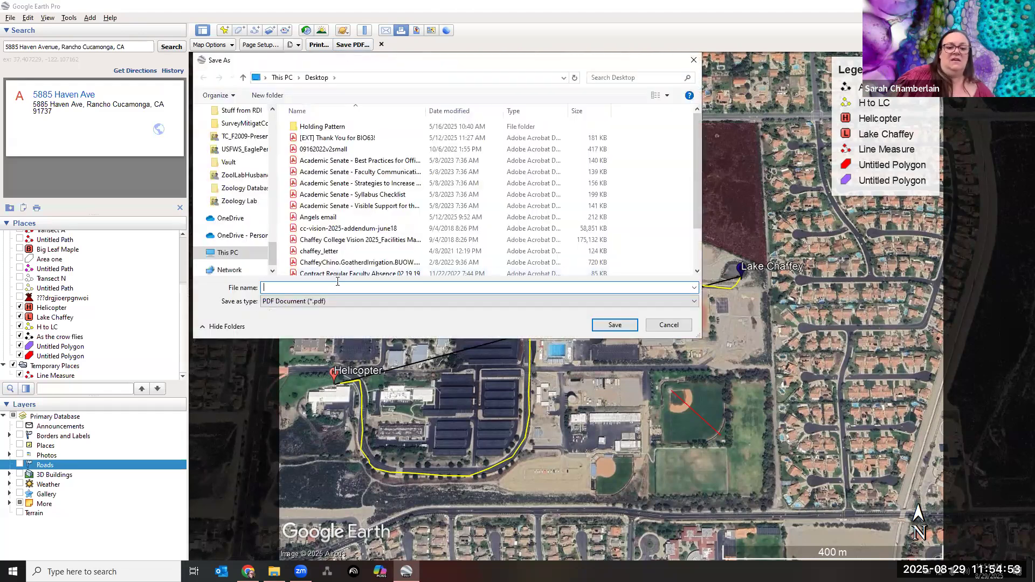
text(GPS )
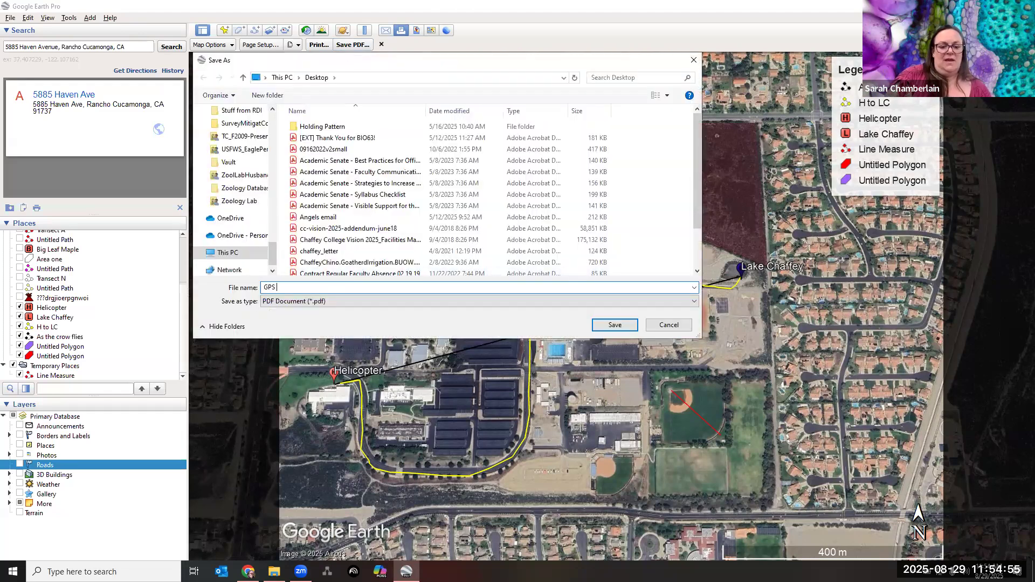
text(ma)
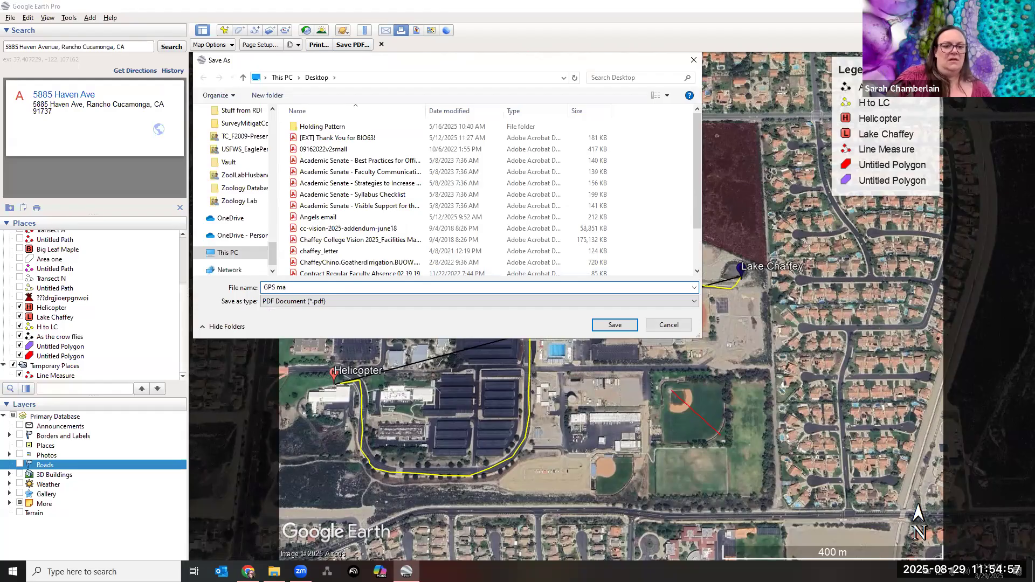
text(p fun)
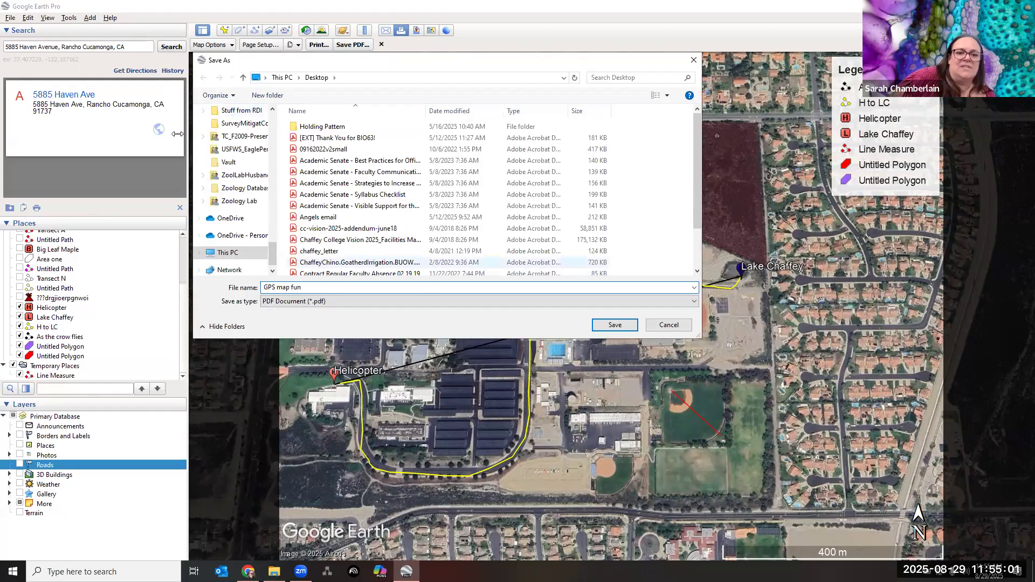
click(613, 324)
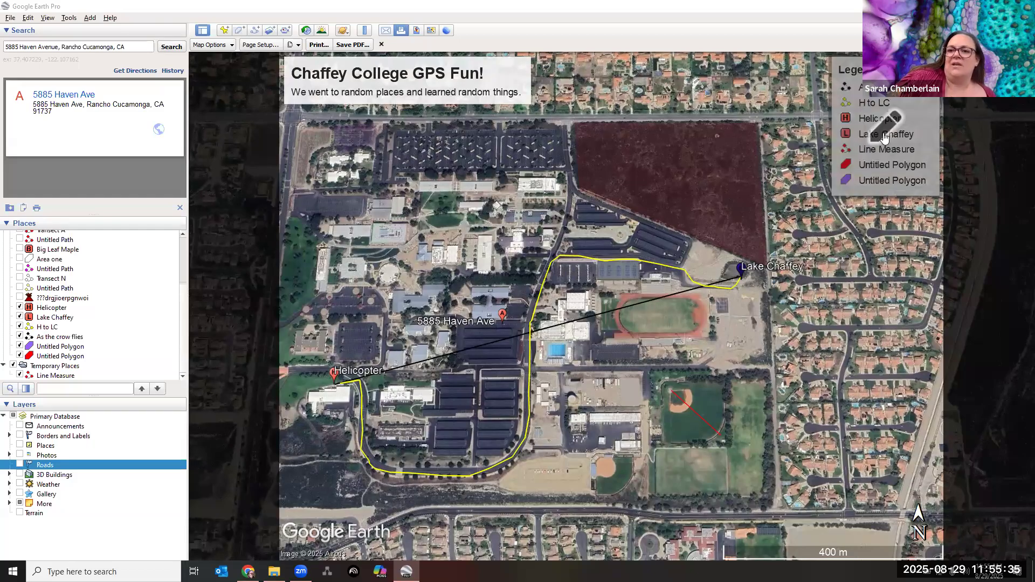
- Review which features are included in the map legend, through to the end of the list
click(886, 153)
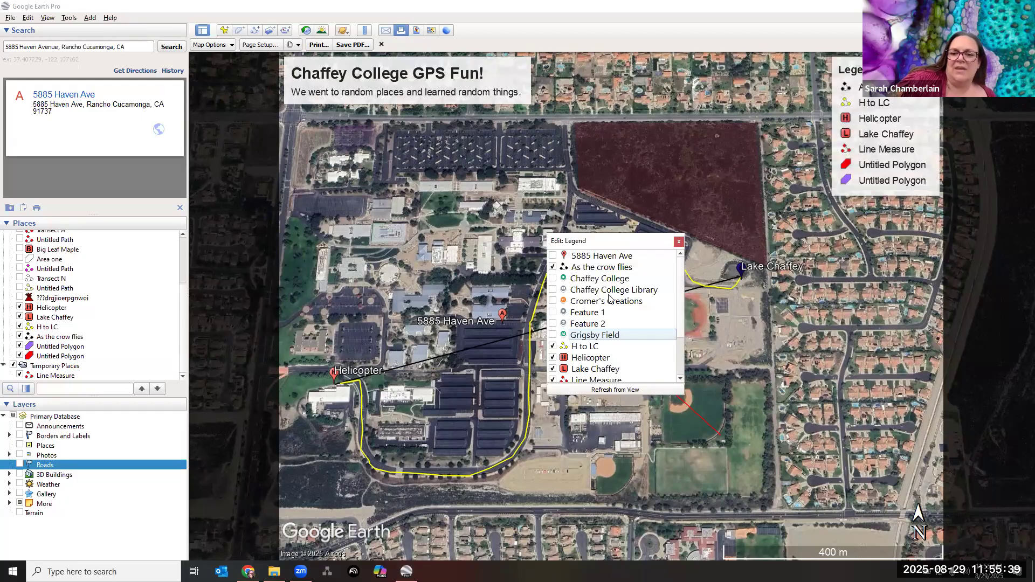
scroll(599, 359, down, 2)
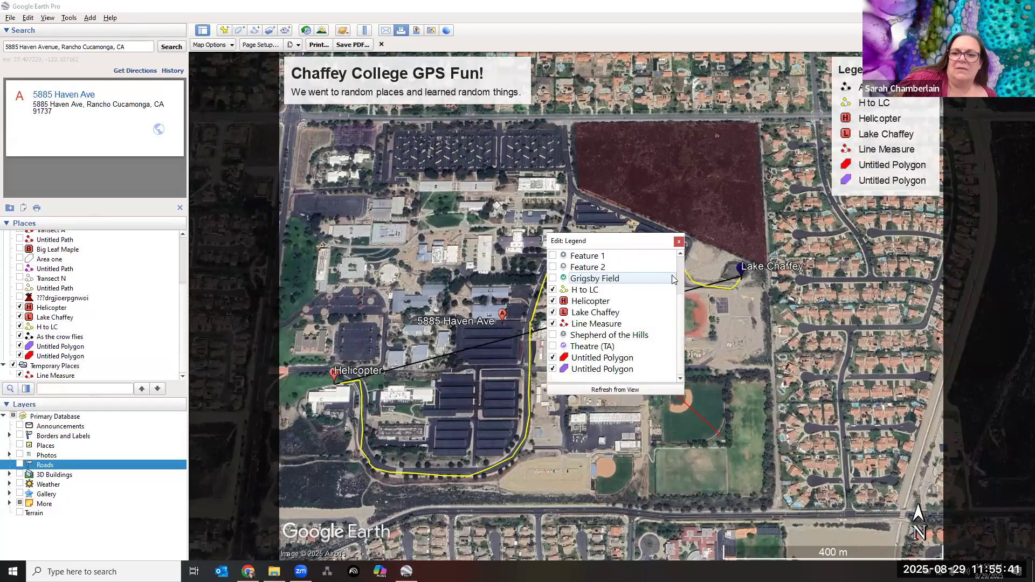
click(679, 241)
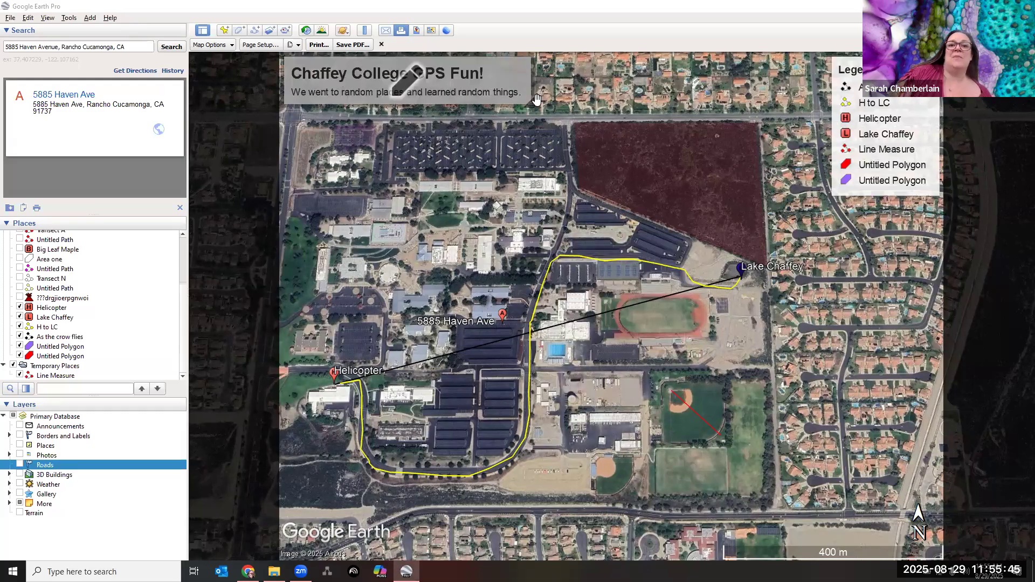
- Open the map's title and description for editing and start a new paragraph below the existing description
click(408, 80)
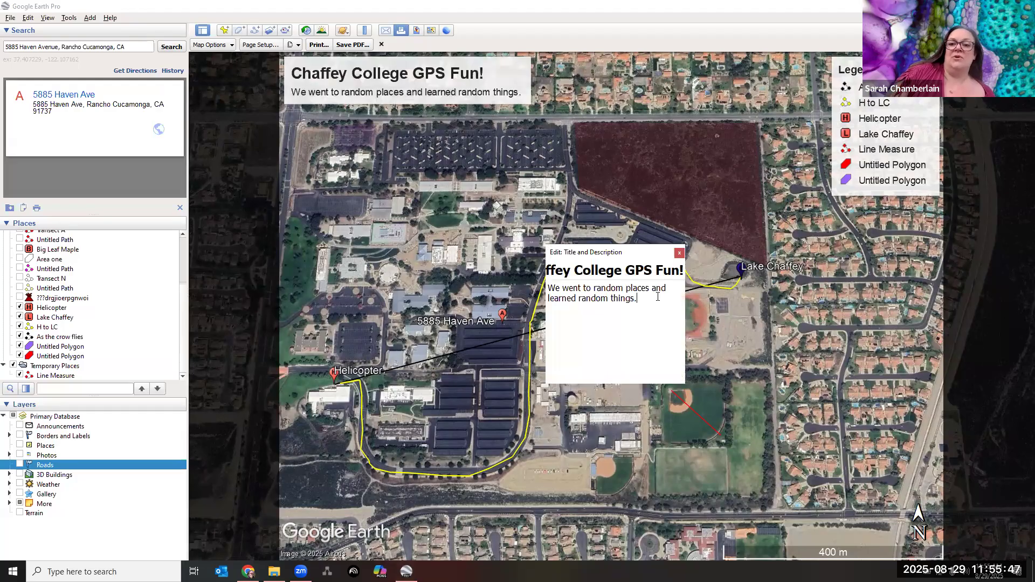
key(Return)
key(Return)
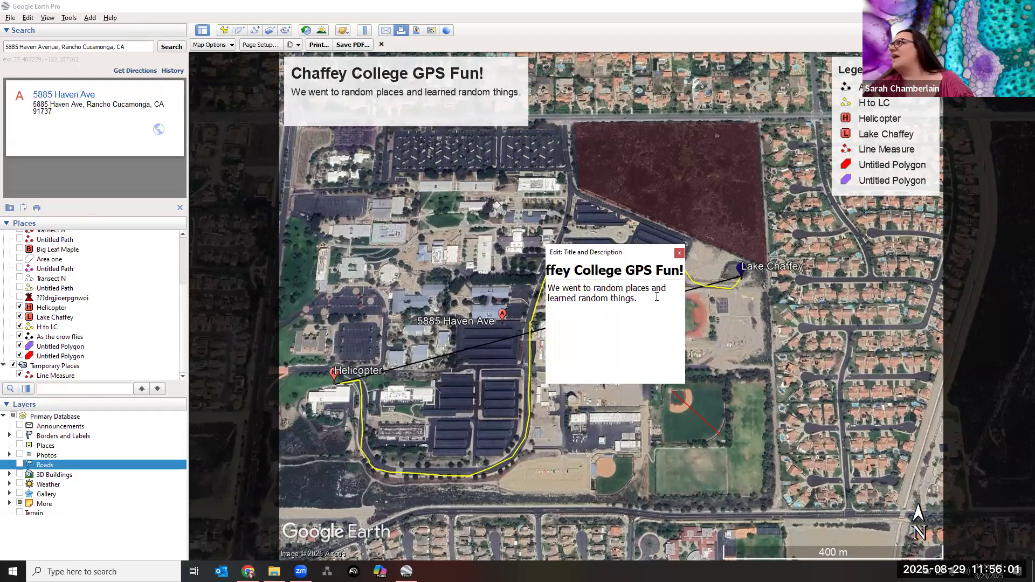
text(My li)
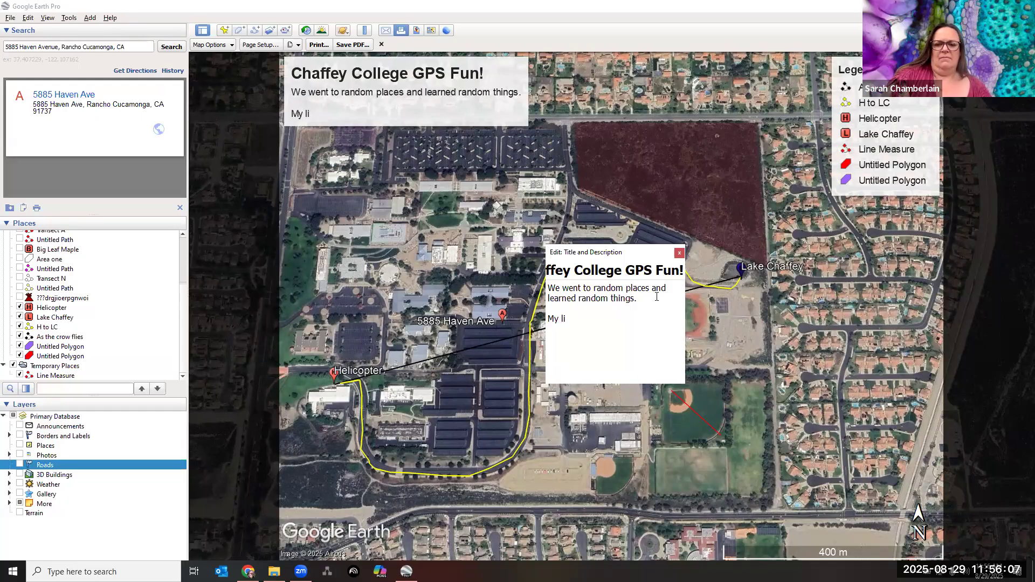
key(BackSpace)
key(BackSpace)
text(me)
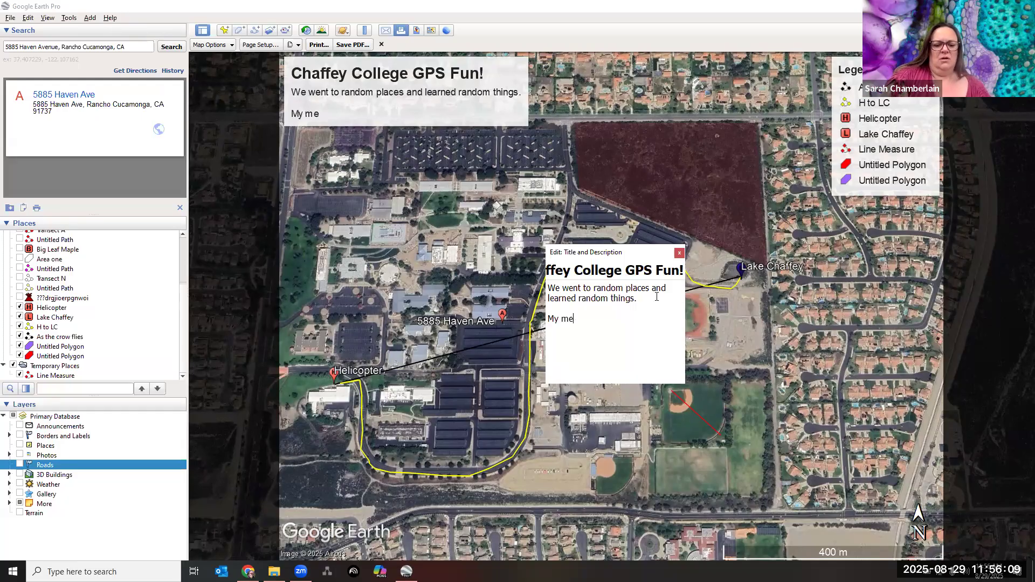
text(sure)
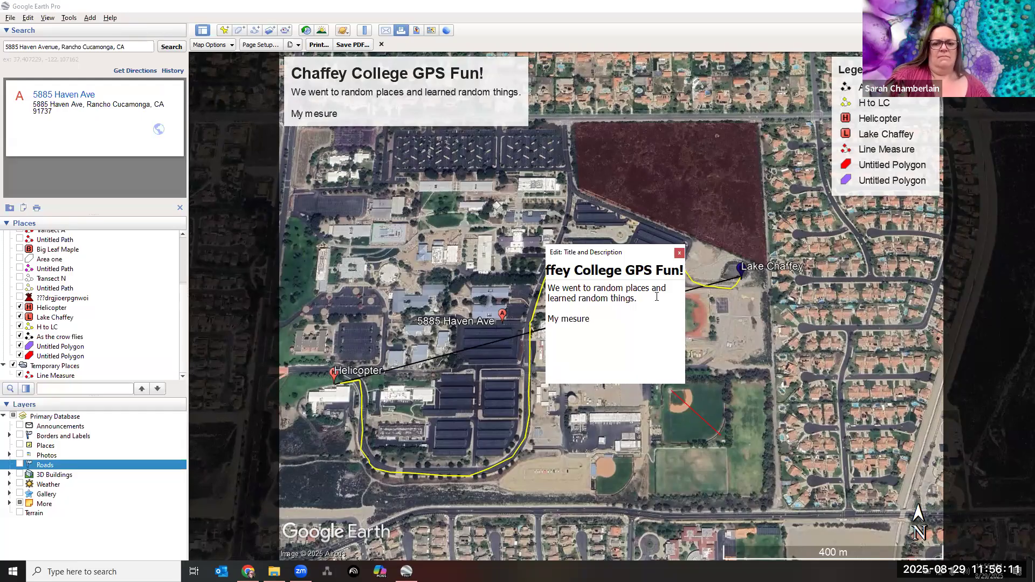
key(BackSpace)
key(BackSpace)
key(BackSpace)
key(BackSpace)
key(BackSpace)
key(BackSpace)
key(BackSpace)
key(BackSpace)
key(BackSpace)
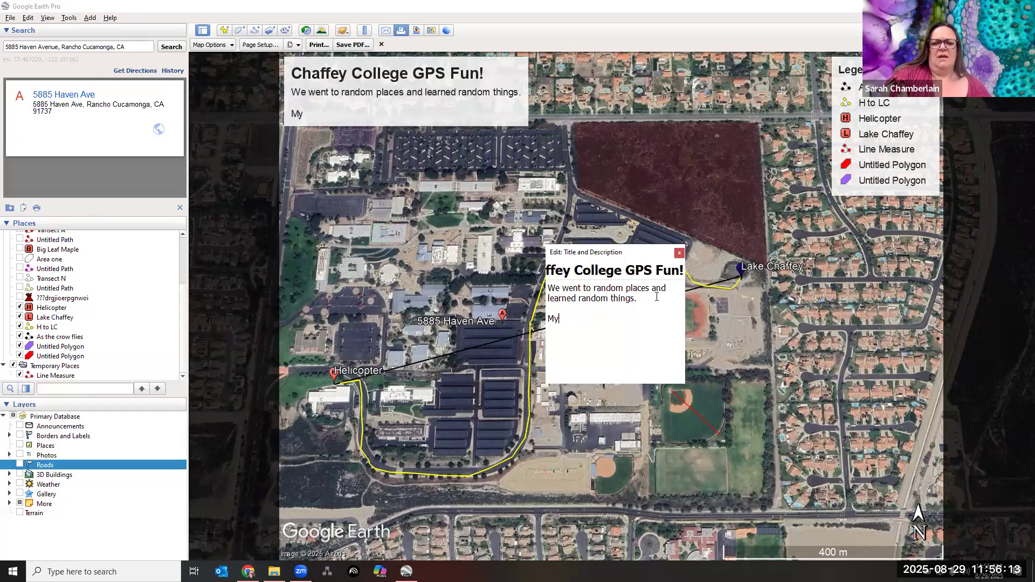
- Add the line "I measure between these 2 points:" as a new paragraph of the map description
text(I measy)
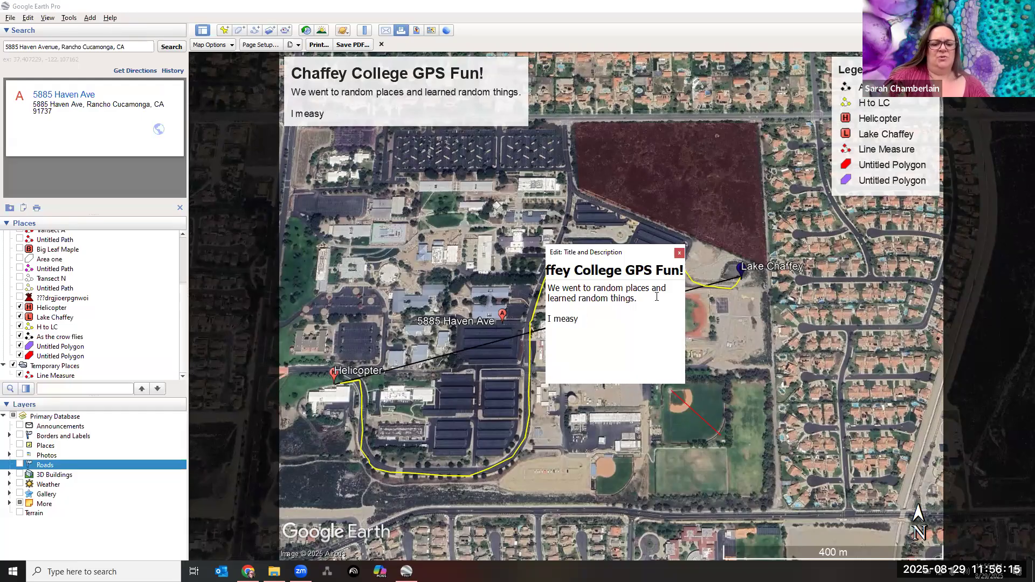
key(BackSpace)
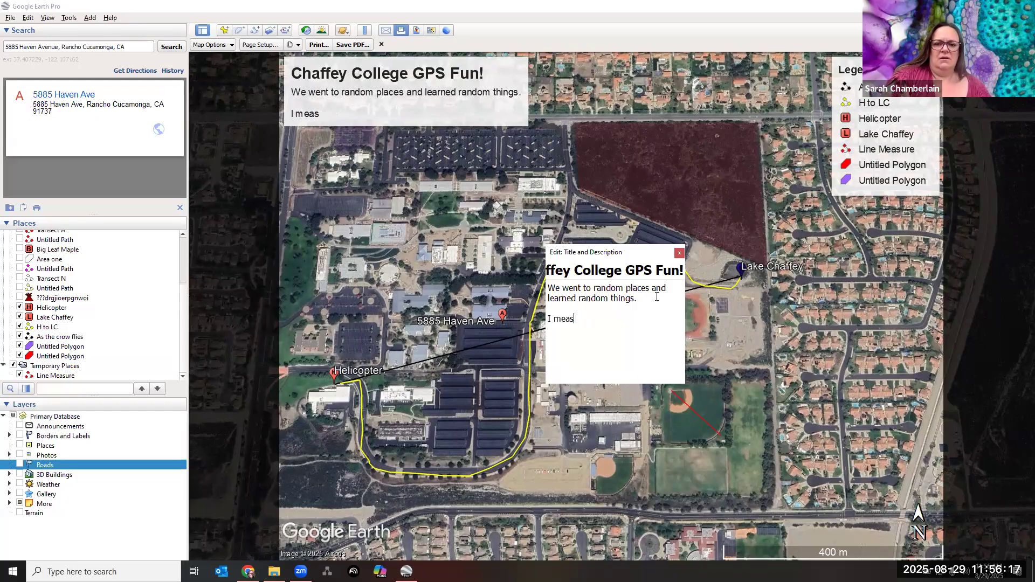
text(ure be)
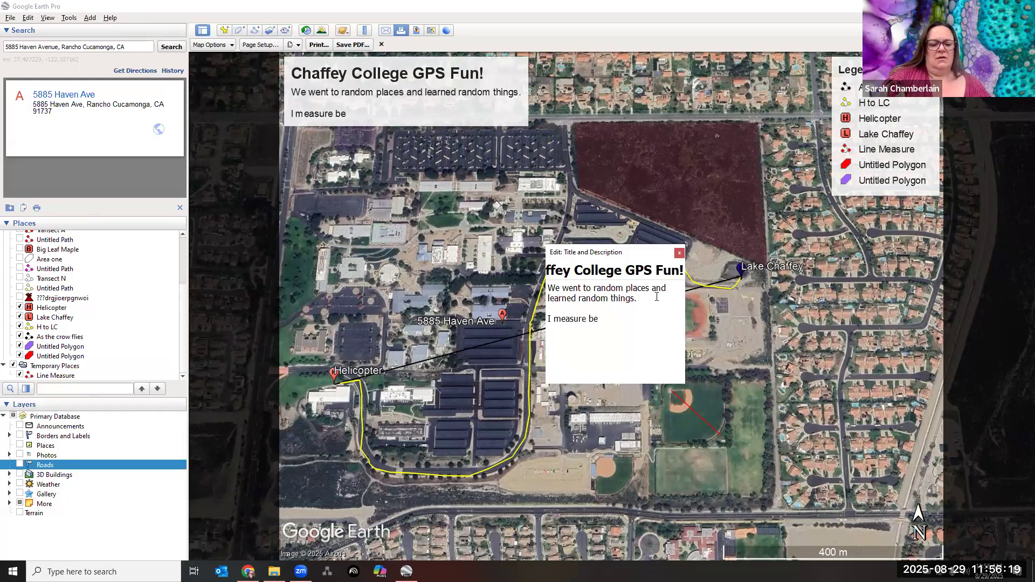
text(tween these)
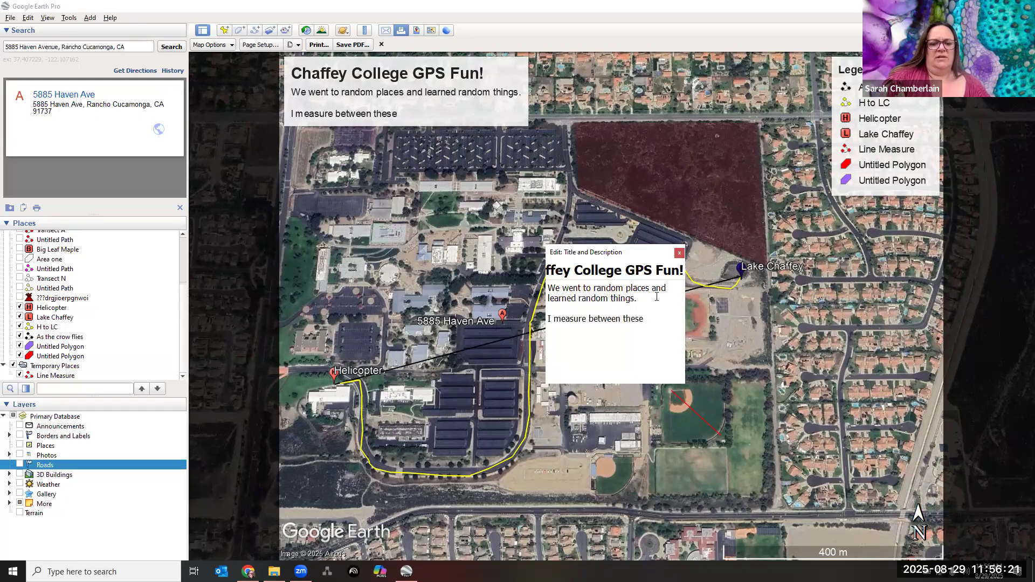
text( 2 points)
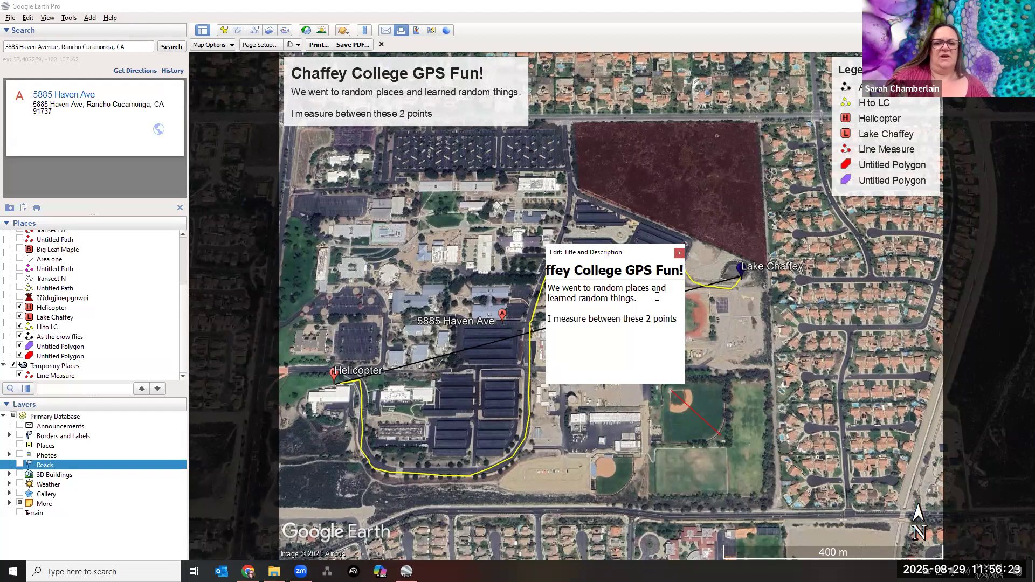
text(:)
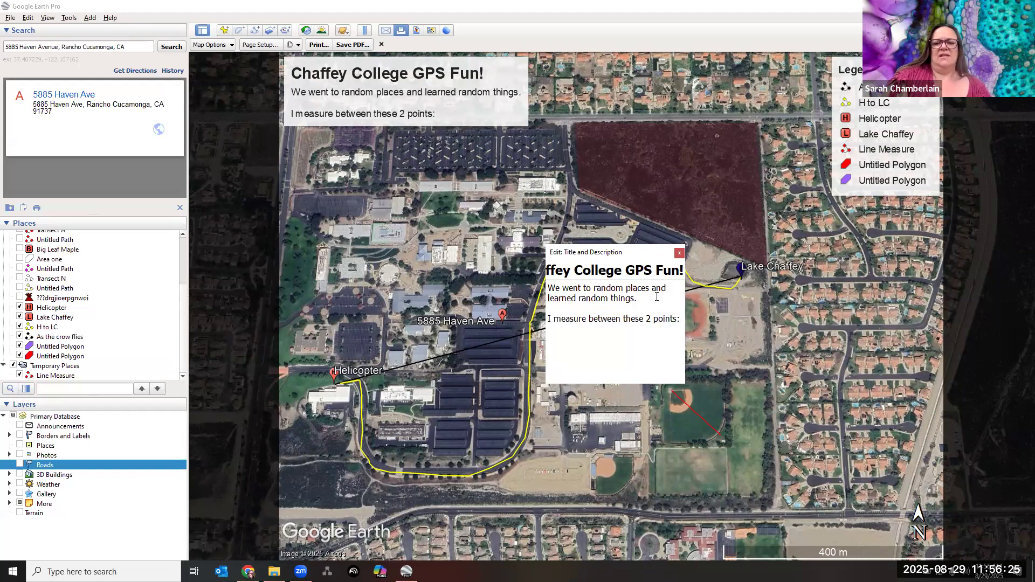
- Add a description line reading "It was xxx m and xxx heading which means you're heading toward the SE" and close the editor
key(Return)
text(It )
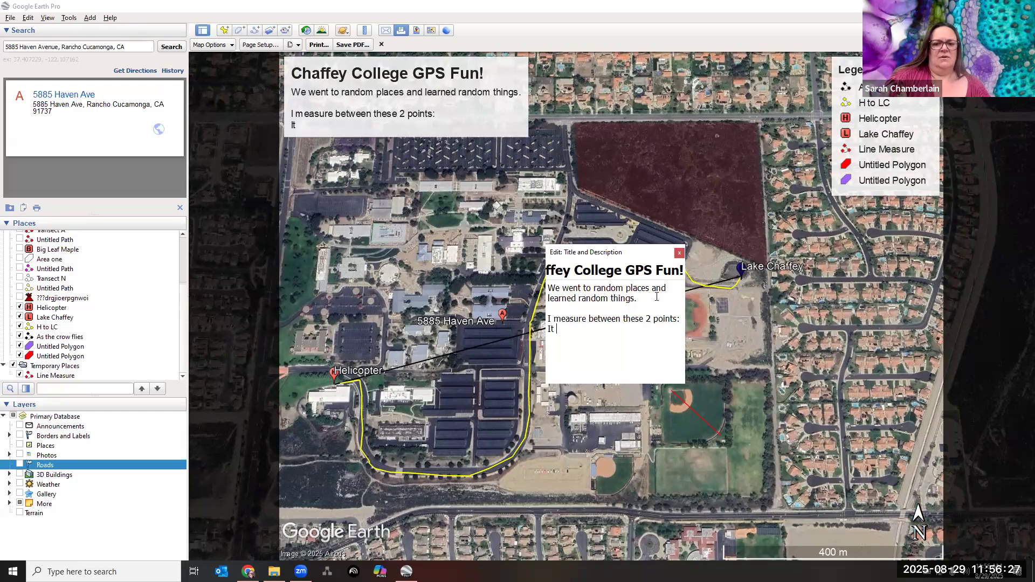
text(was xxx m and)
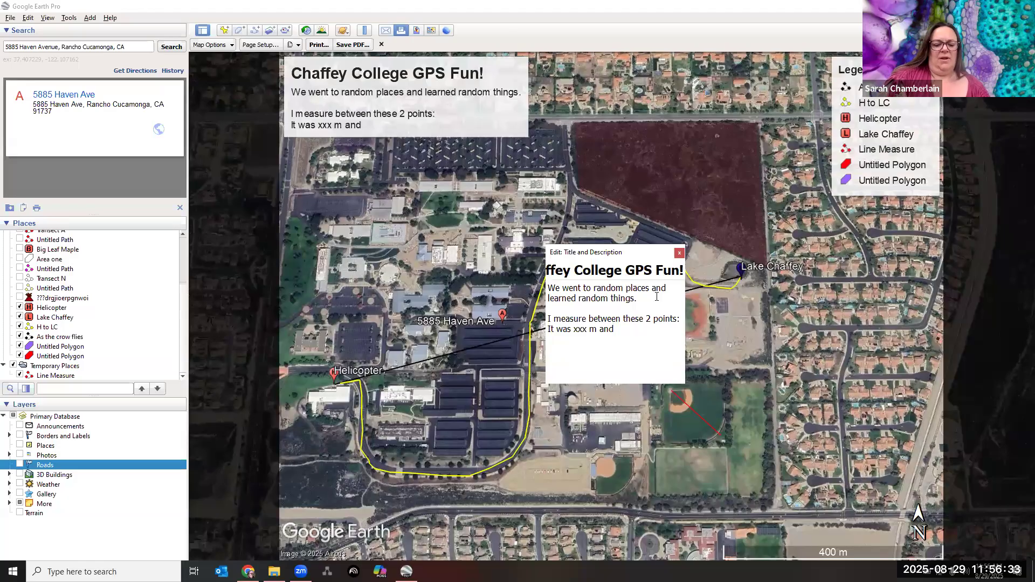
text( xxx)
text( he)
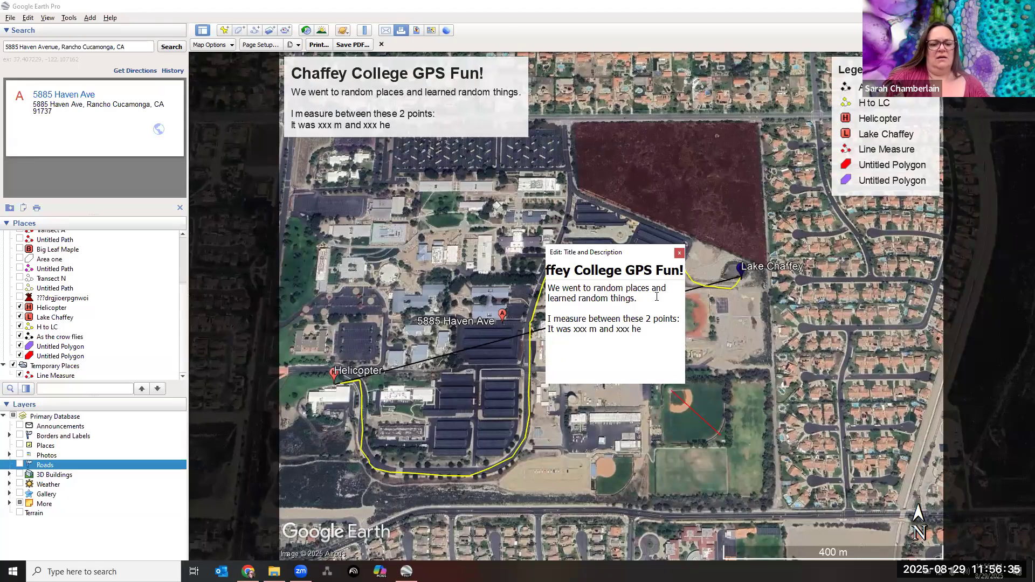
text(ading which mean)
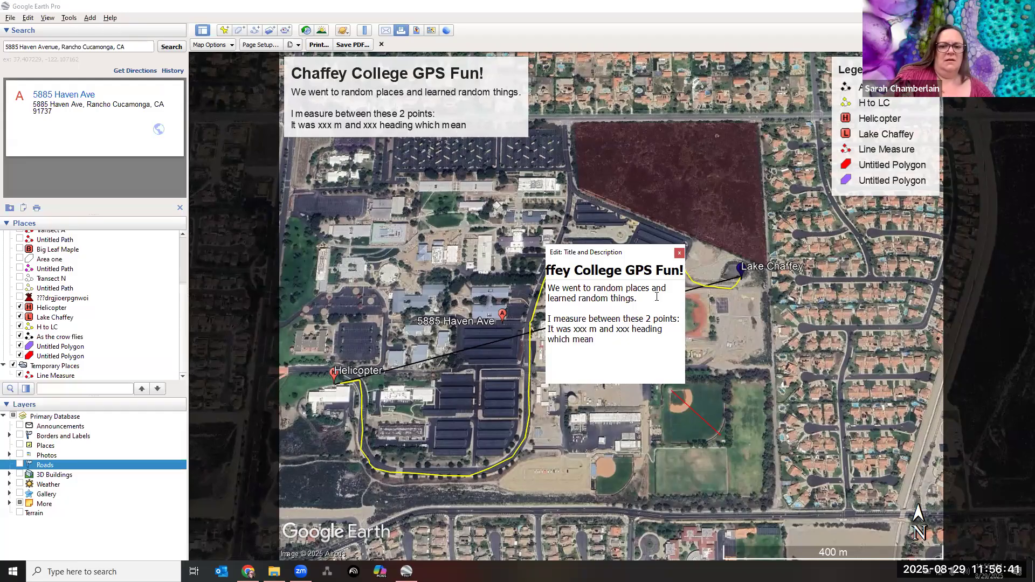
key(BackSpace)
text(s)
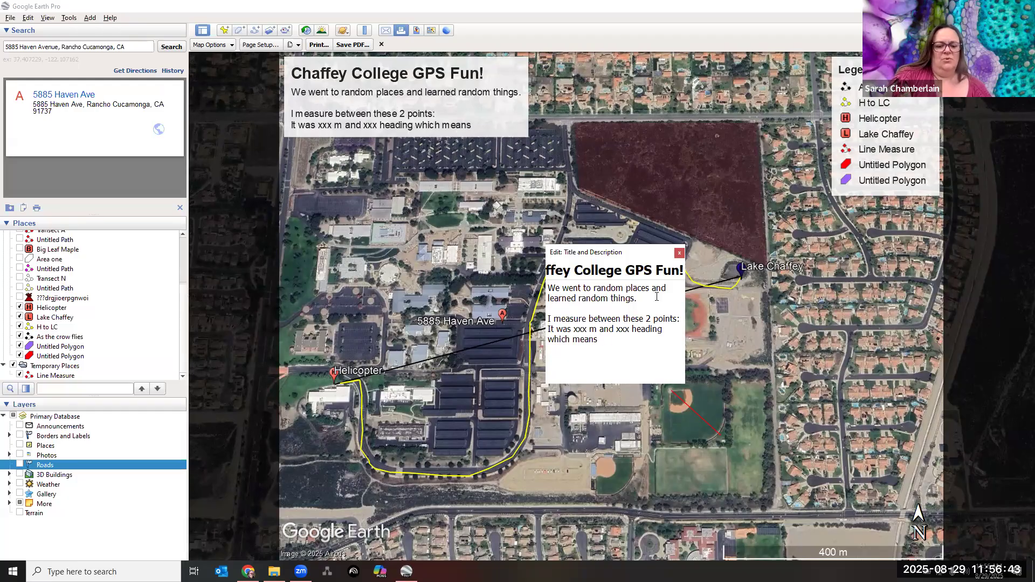
text( you're he)
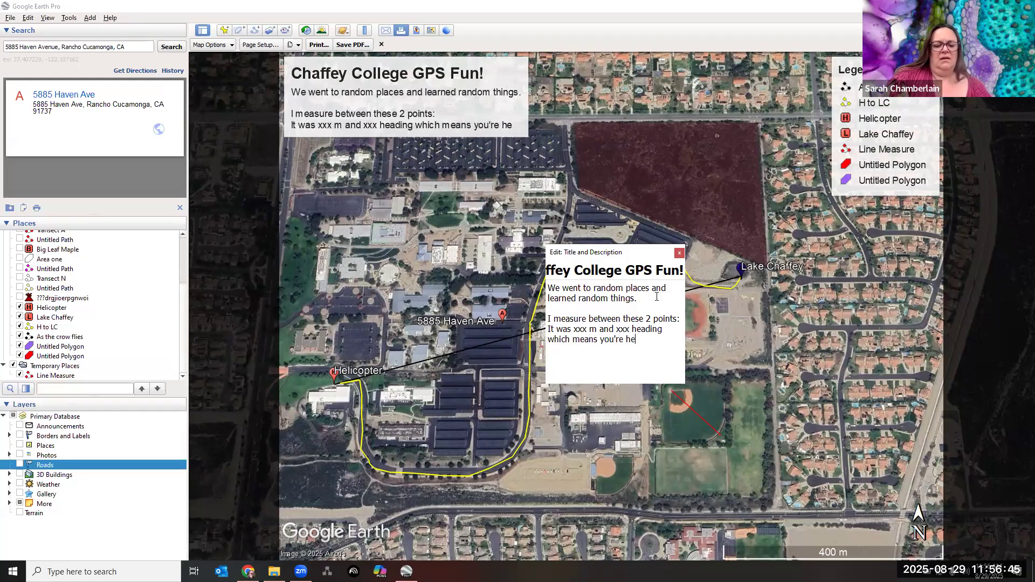
text(ading toward the s)
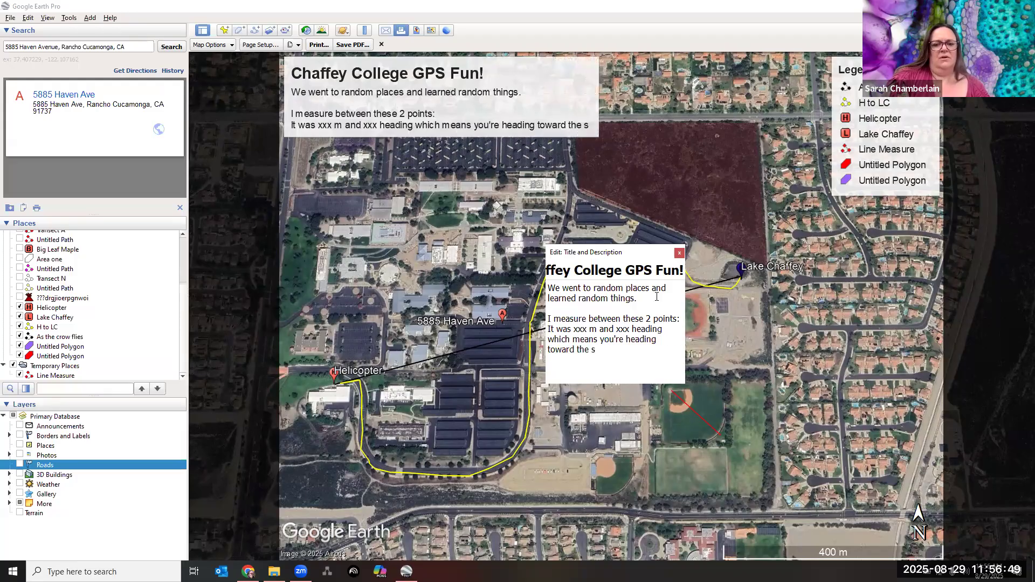
key(BackSpace)
text(S)
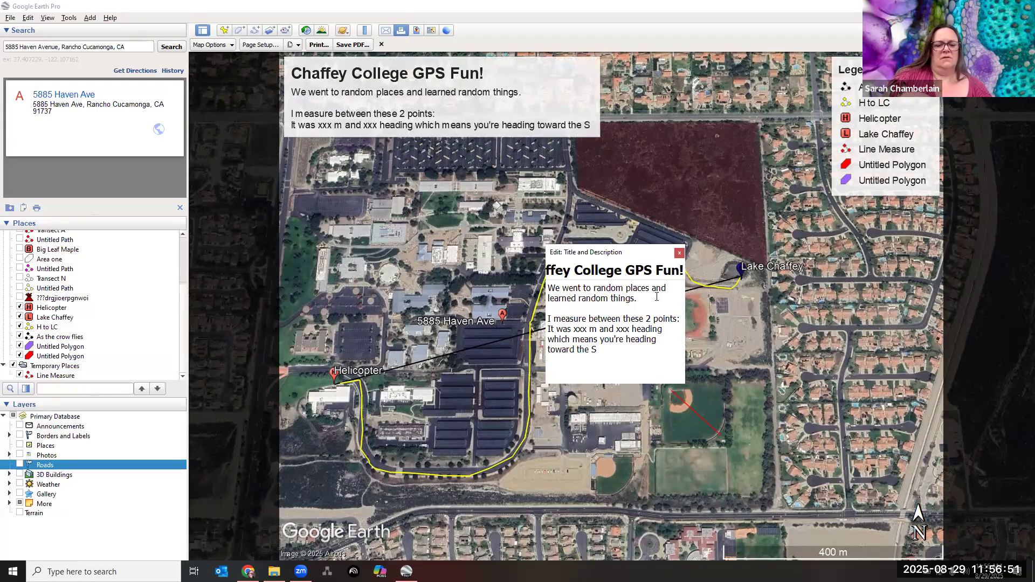
text(E)
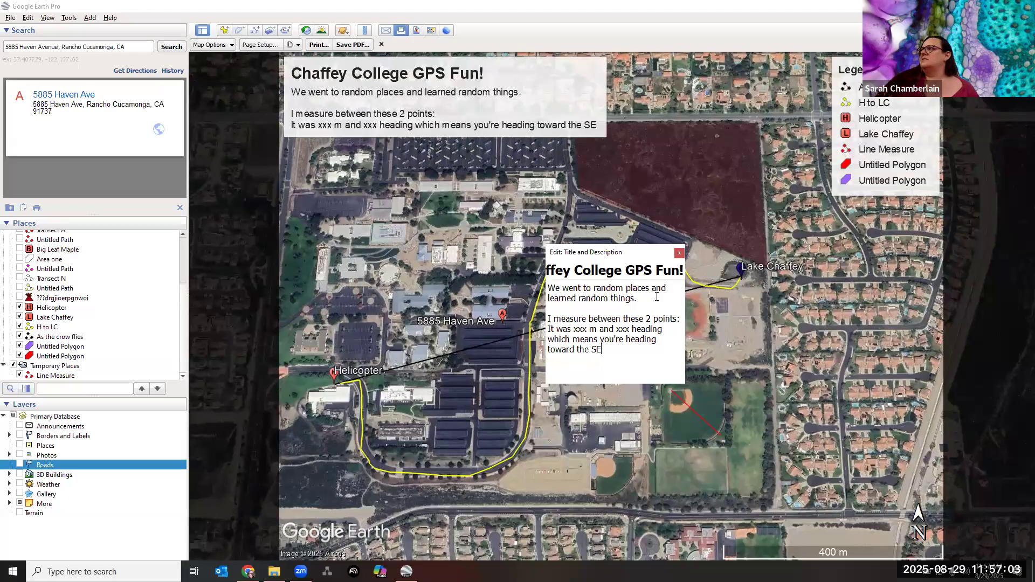
click(682, 252)
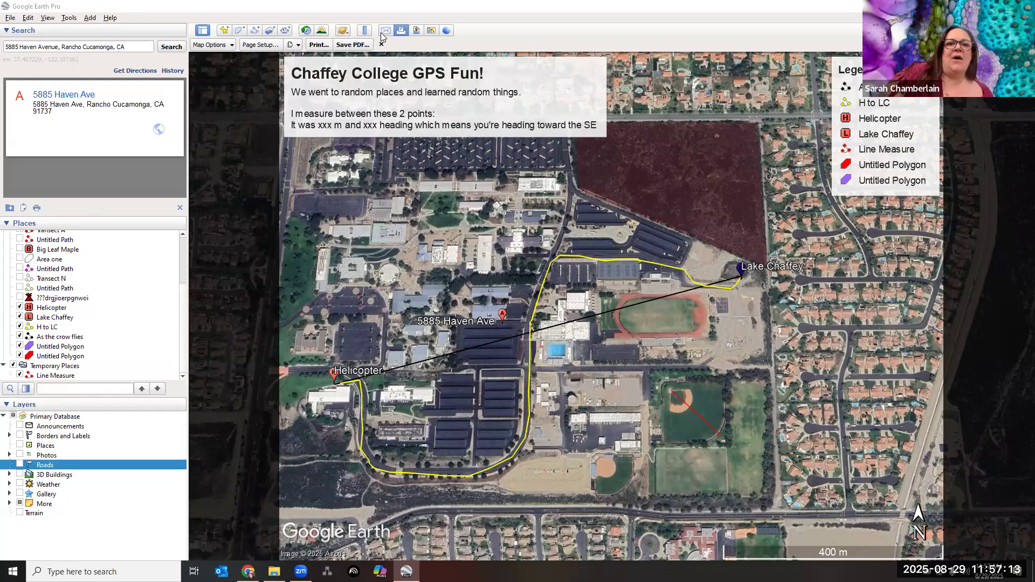
- Save the map layout to the Desktop as a PDF named "GPS map fun better" and locate the file on the desktop
click(345, 46)
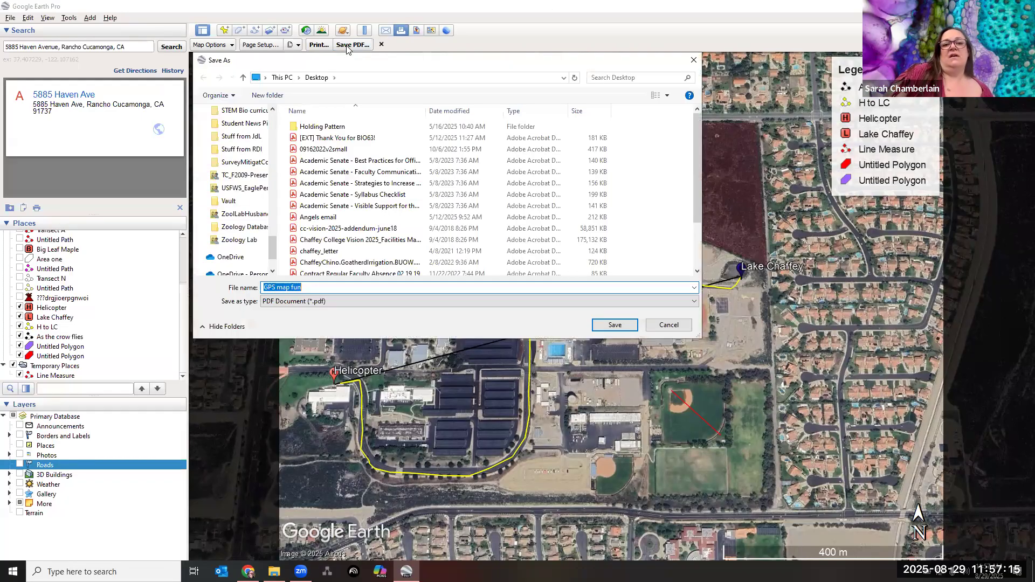
click(324, 287)
text(better)
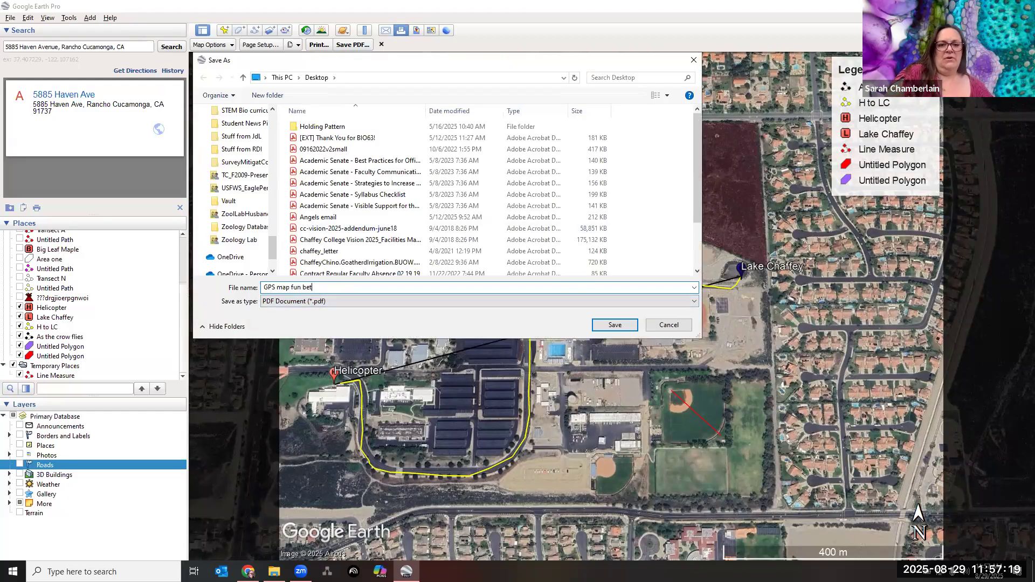
click(610, 325)
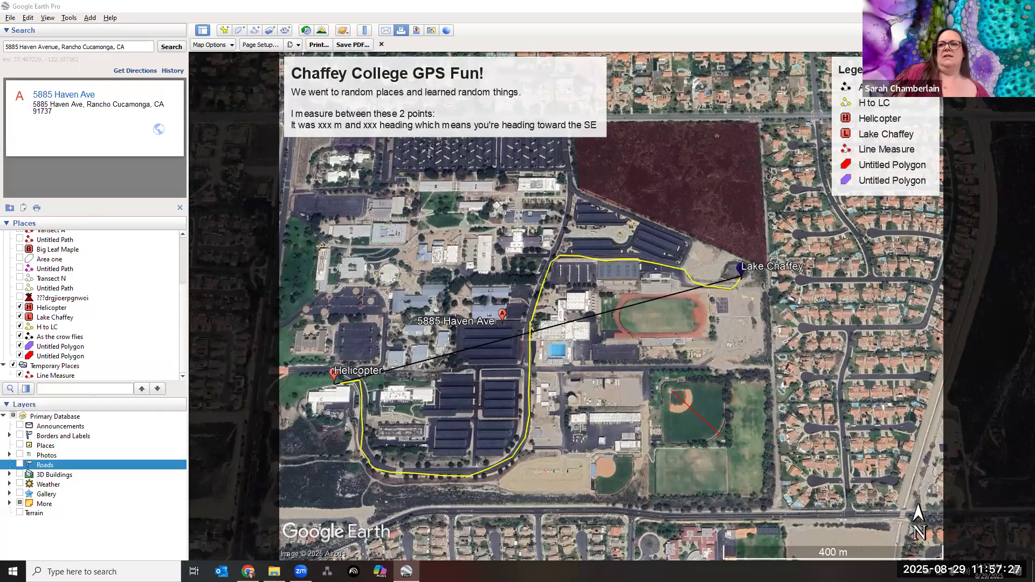
click(973, 6)
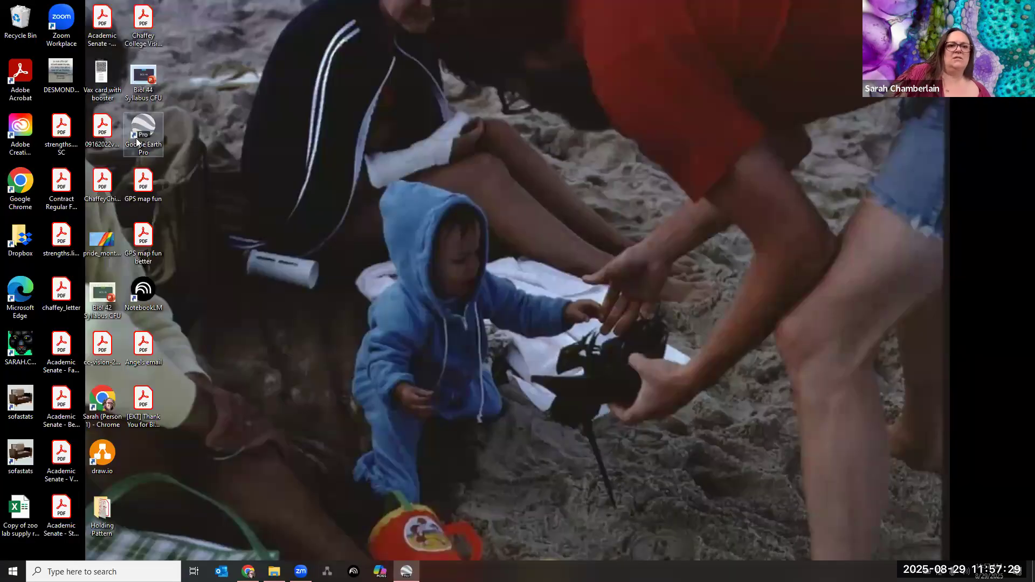
click(139, 245)
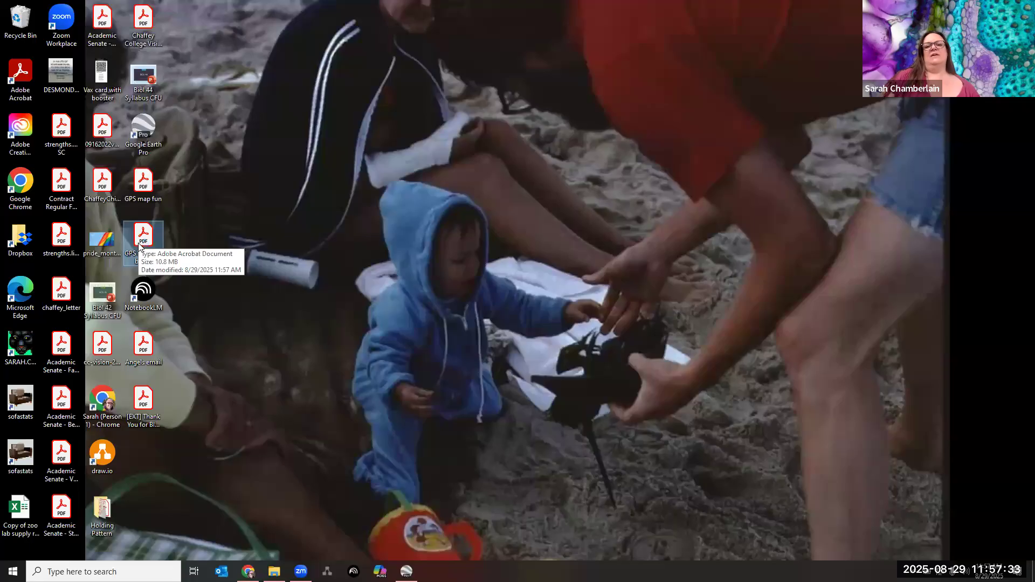